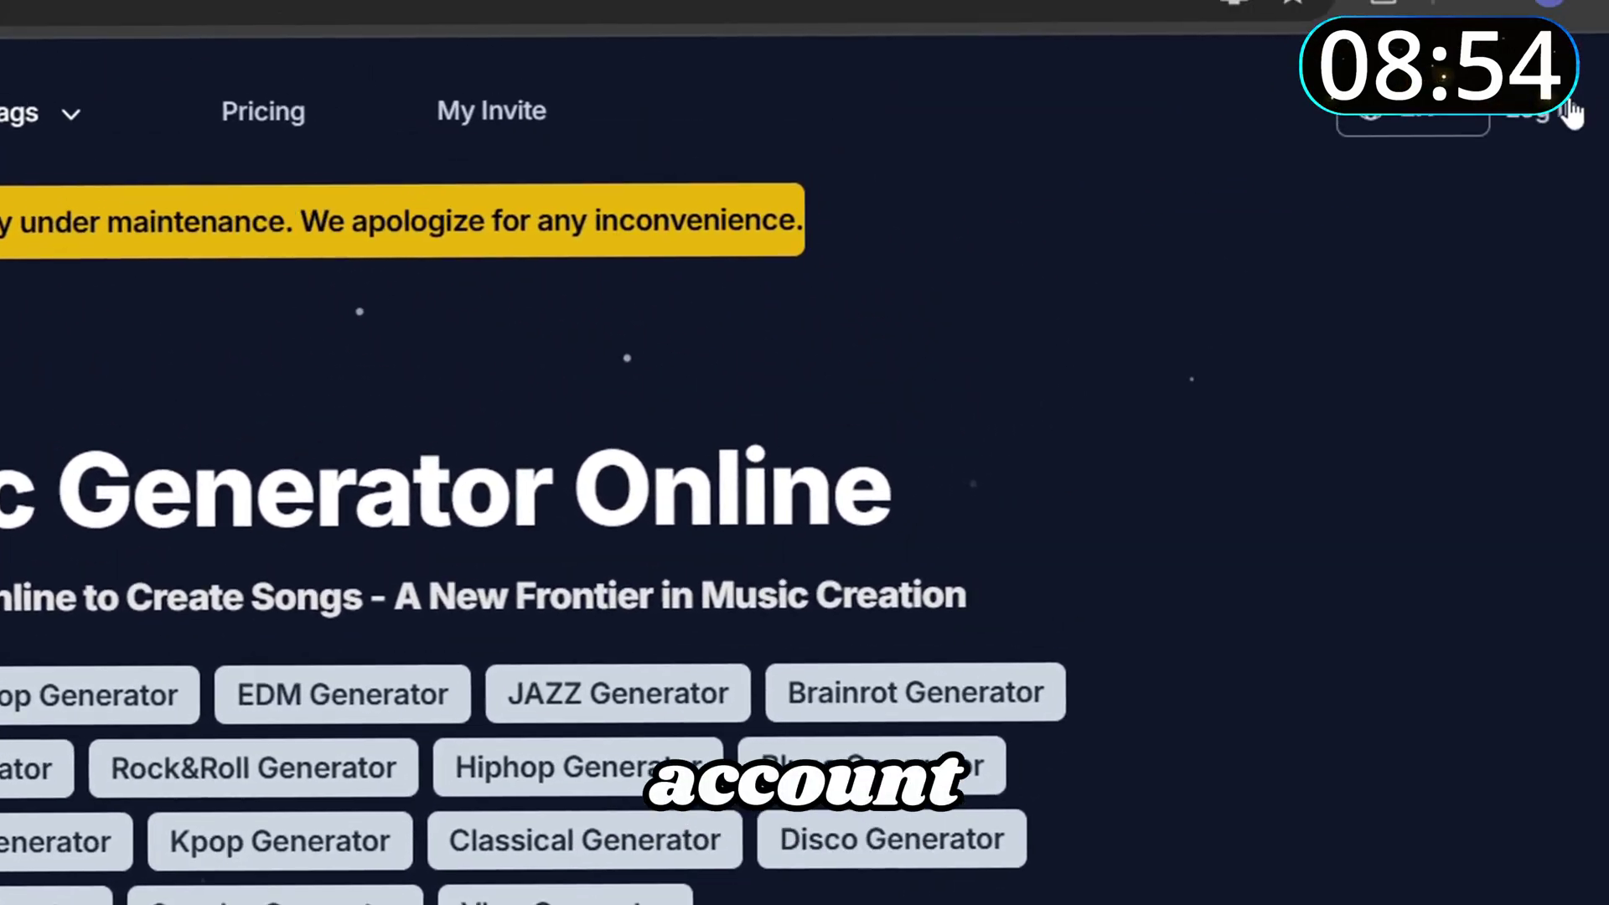
Step: Open the login for the Musick.ai account
left_click(1546, 113)
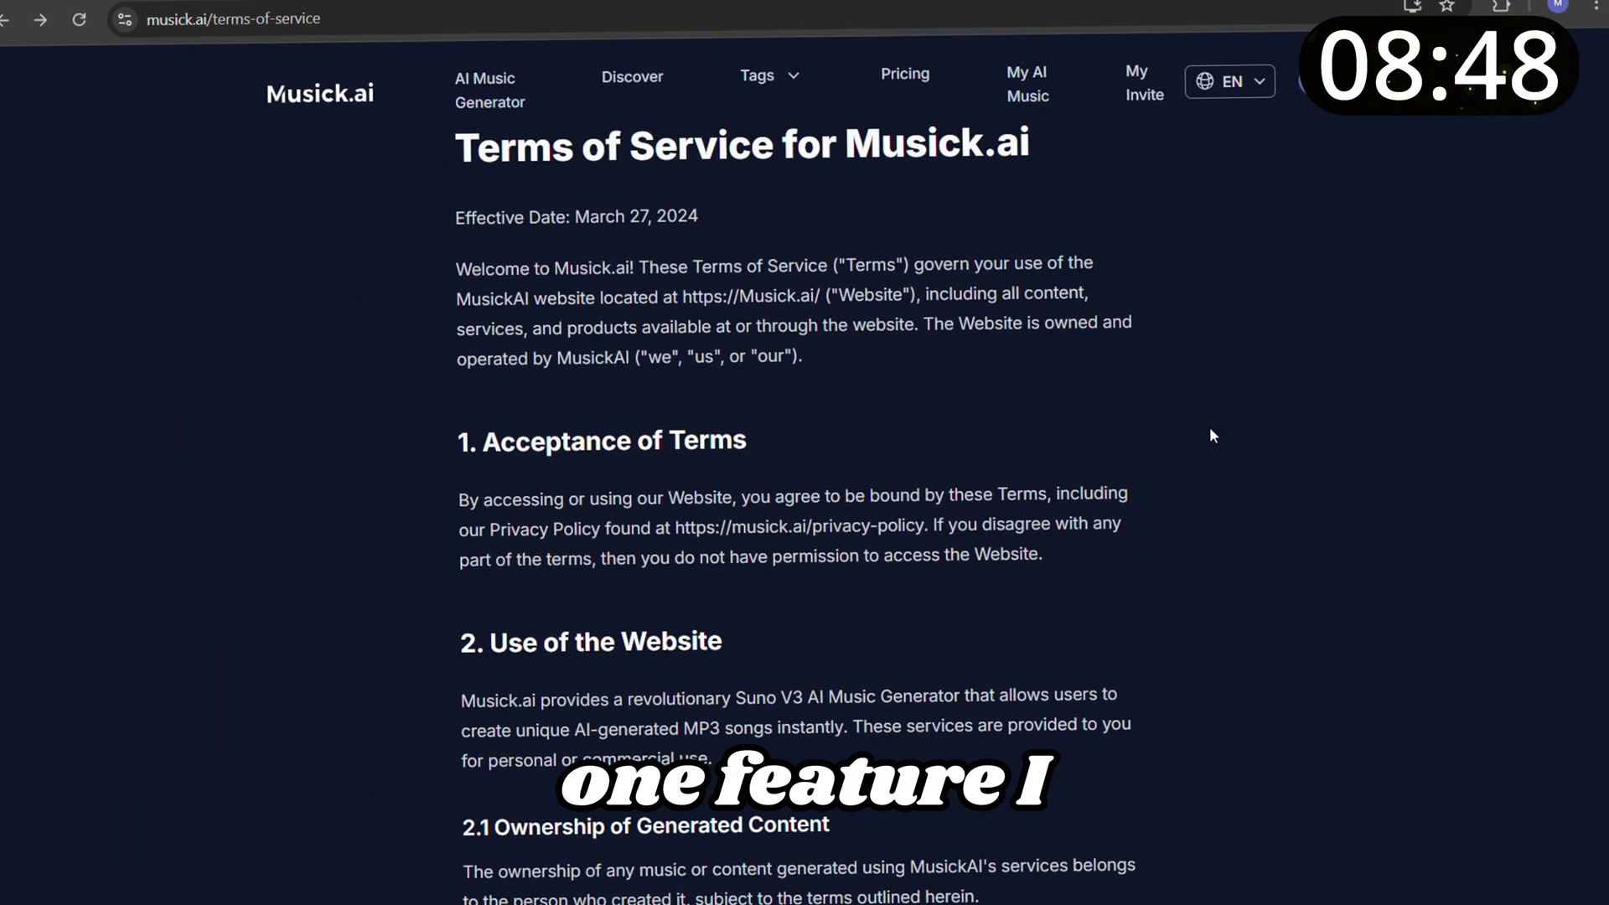
Step: Examine section 2.1, Ownership of Generated Content, in the Musick.ai Terms of Service
scroll(1210, 435, "down", 5)
left_click_drag(452, 333, 825, 328)
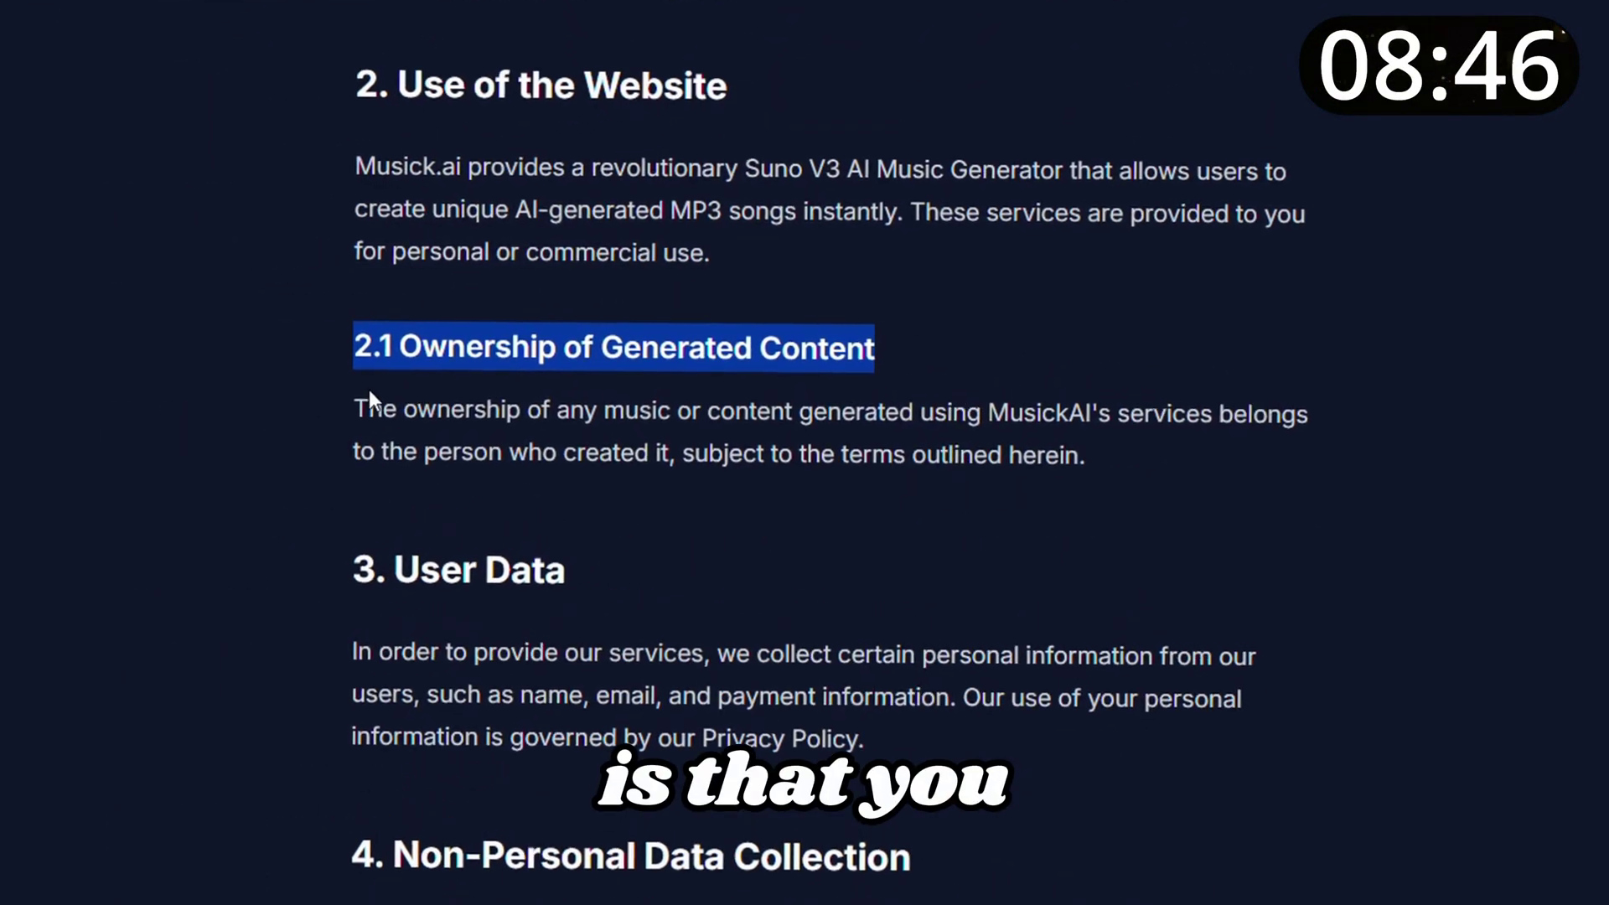
left_click_drag(444, 368, 1401, 471)
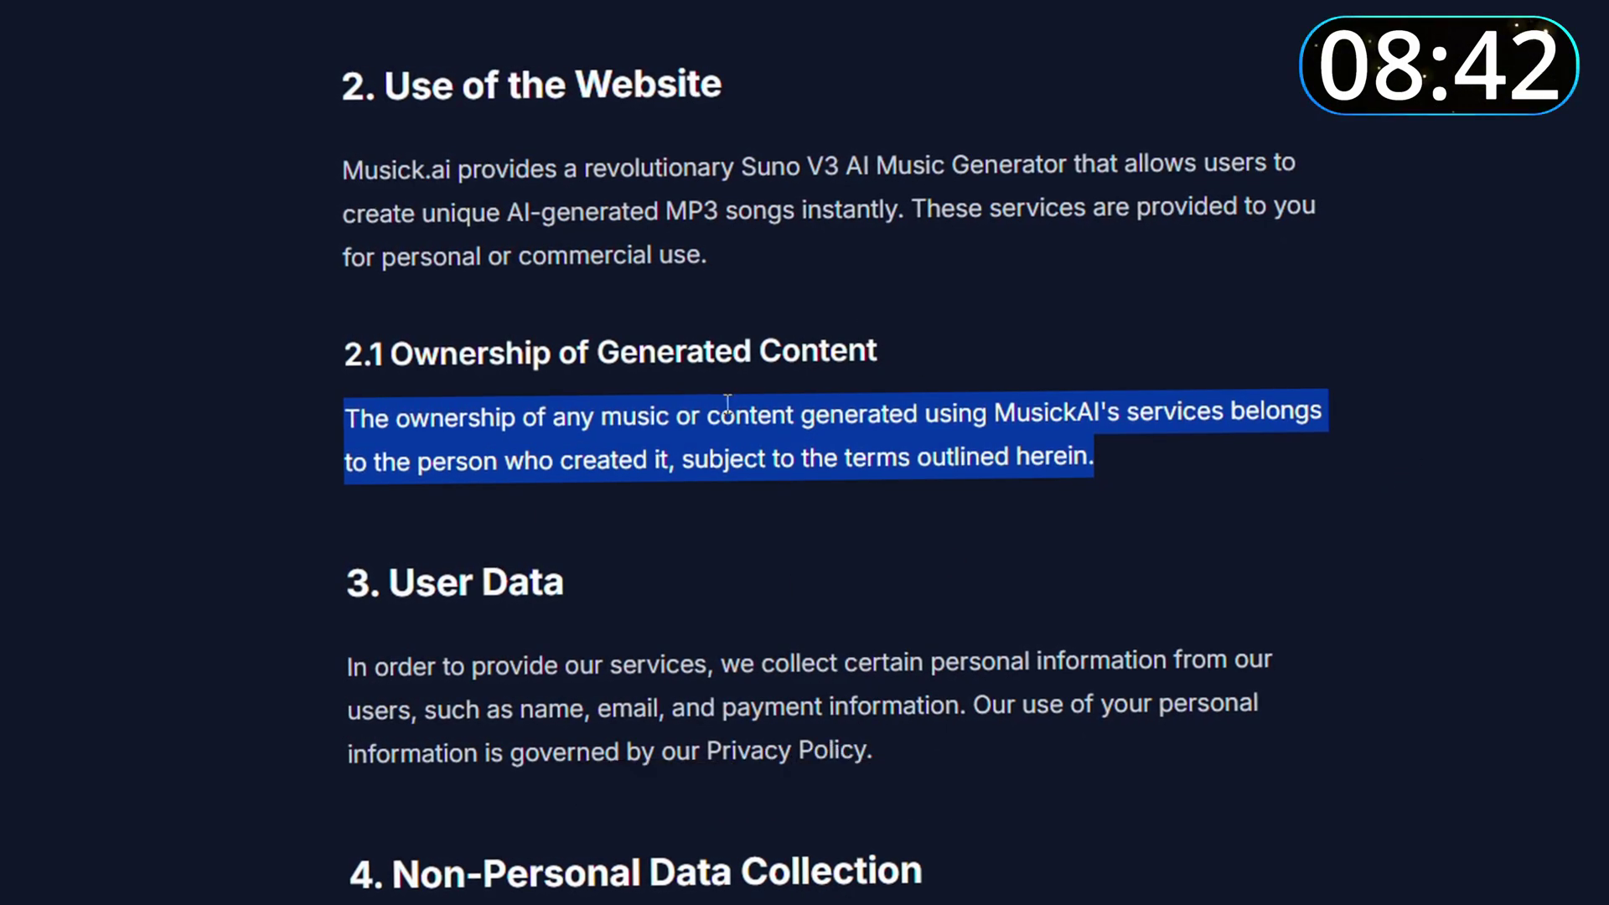
left_click(999, 486)
scroll(964, 603, "up", 10)
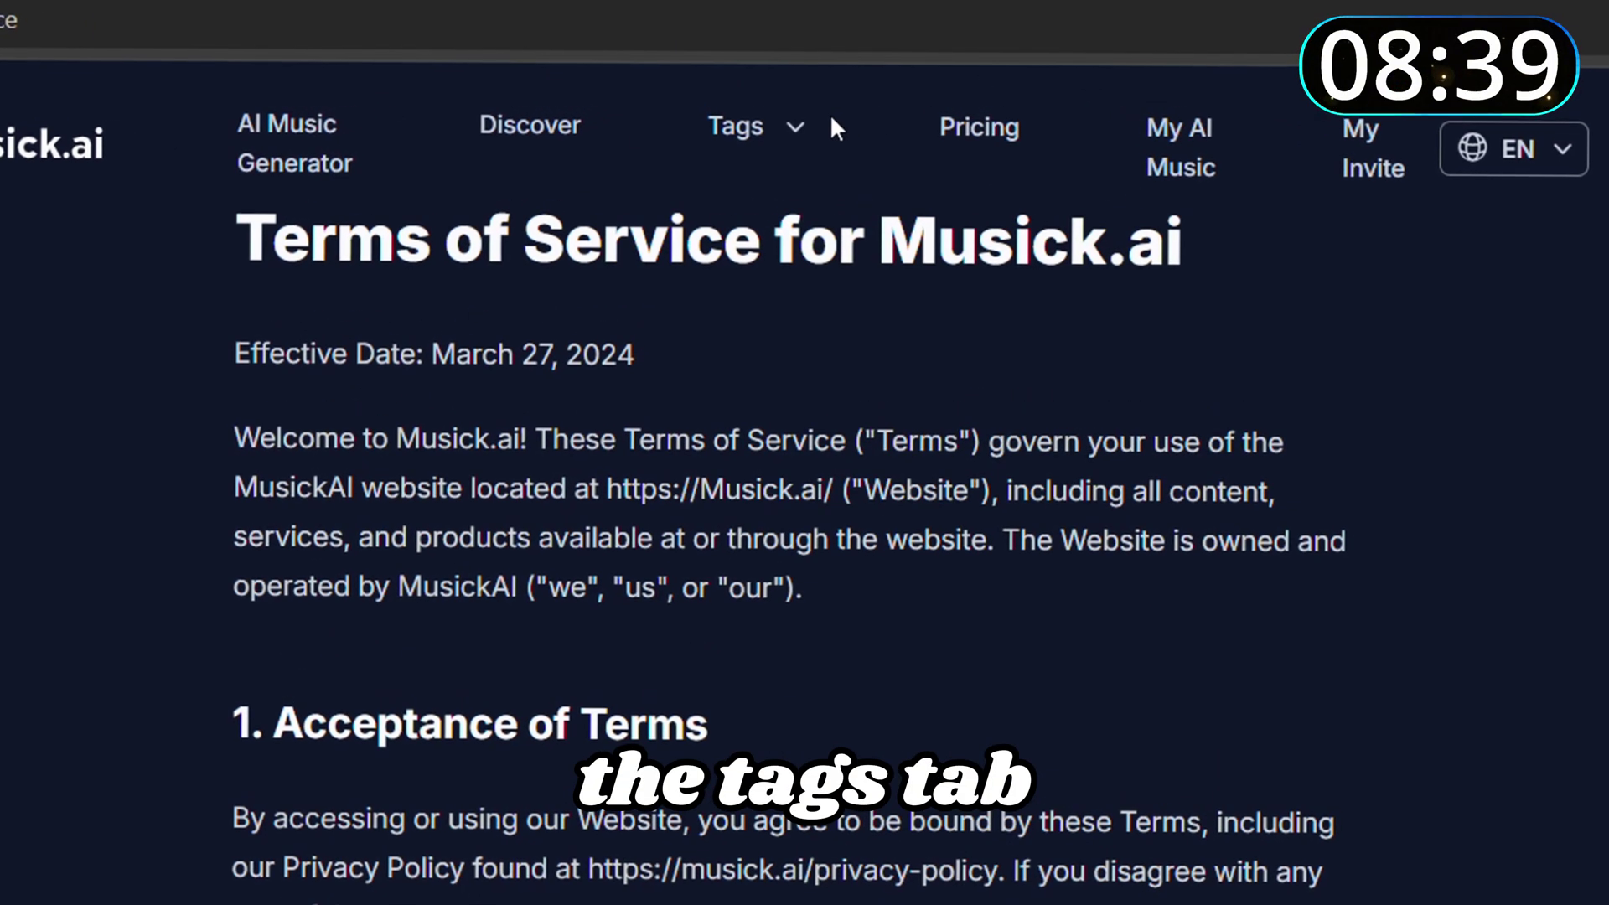
mouse_move(811, 127)
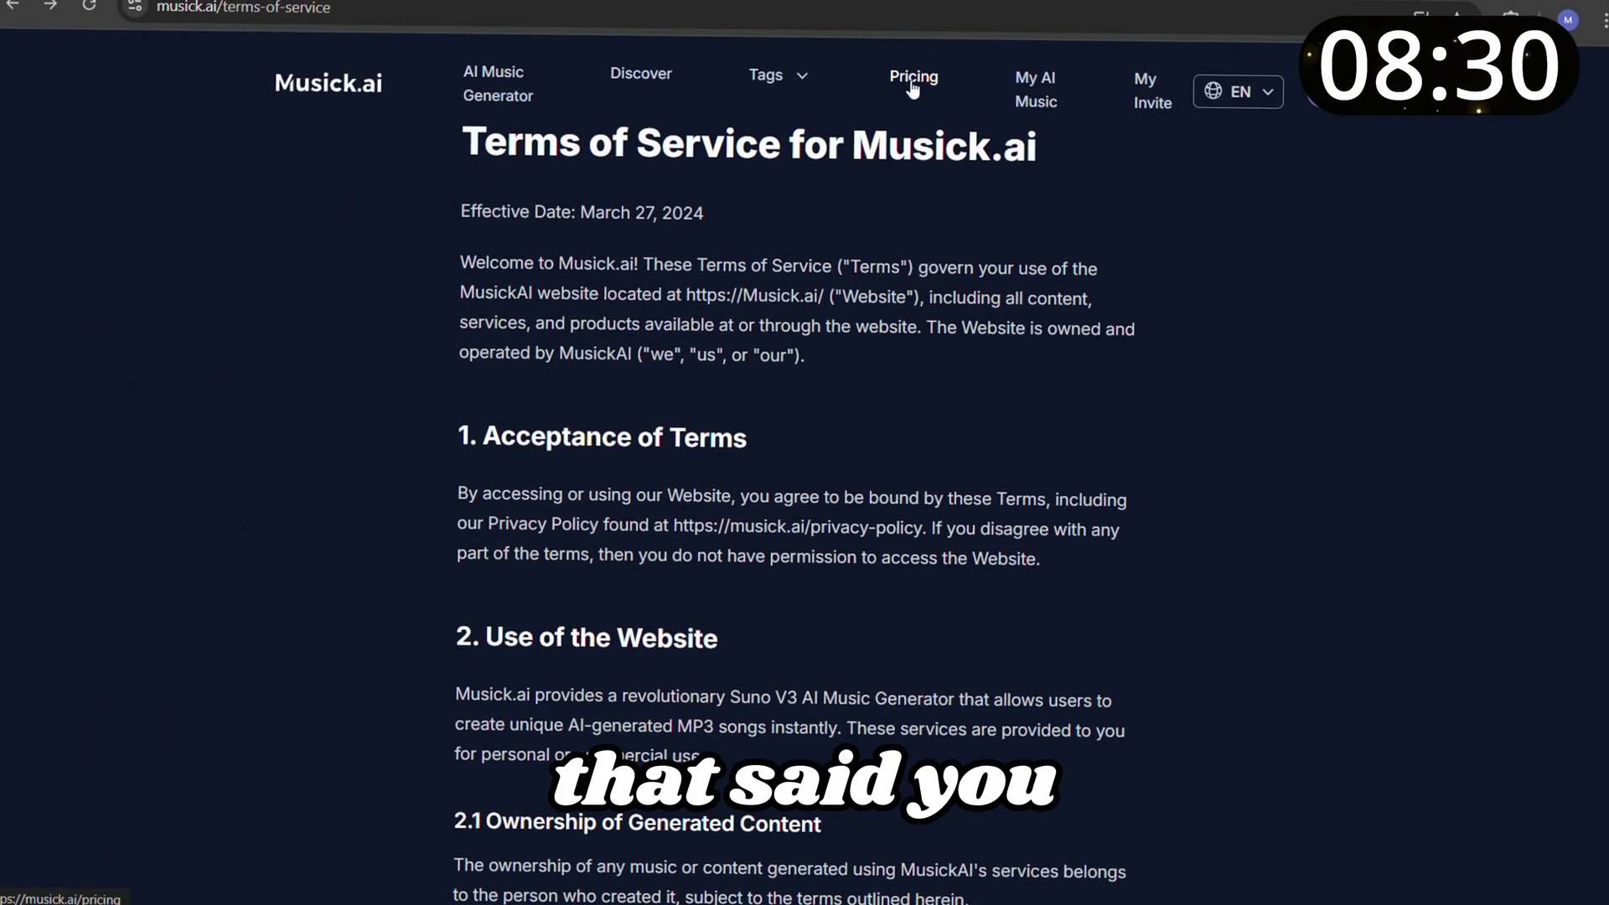
Step: Open the Musick.ai pricing page and examine what the Free plan offers
left_click(911, 84)
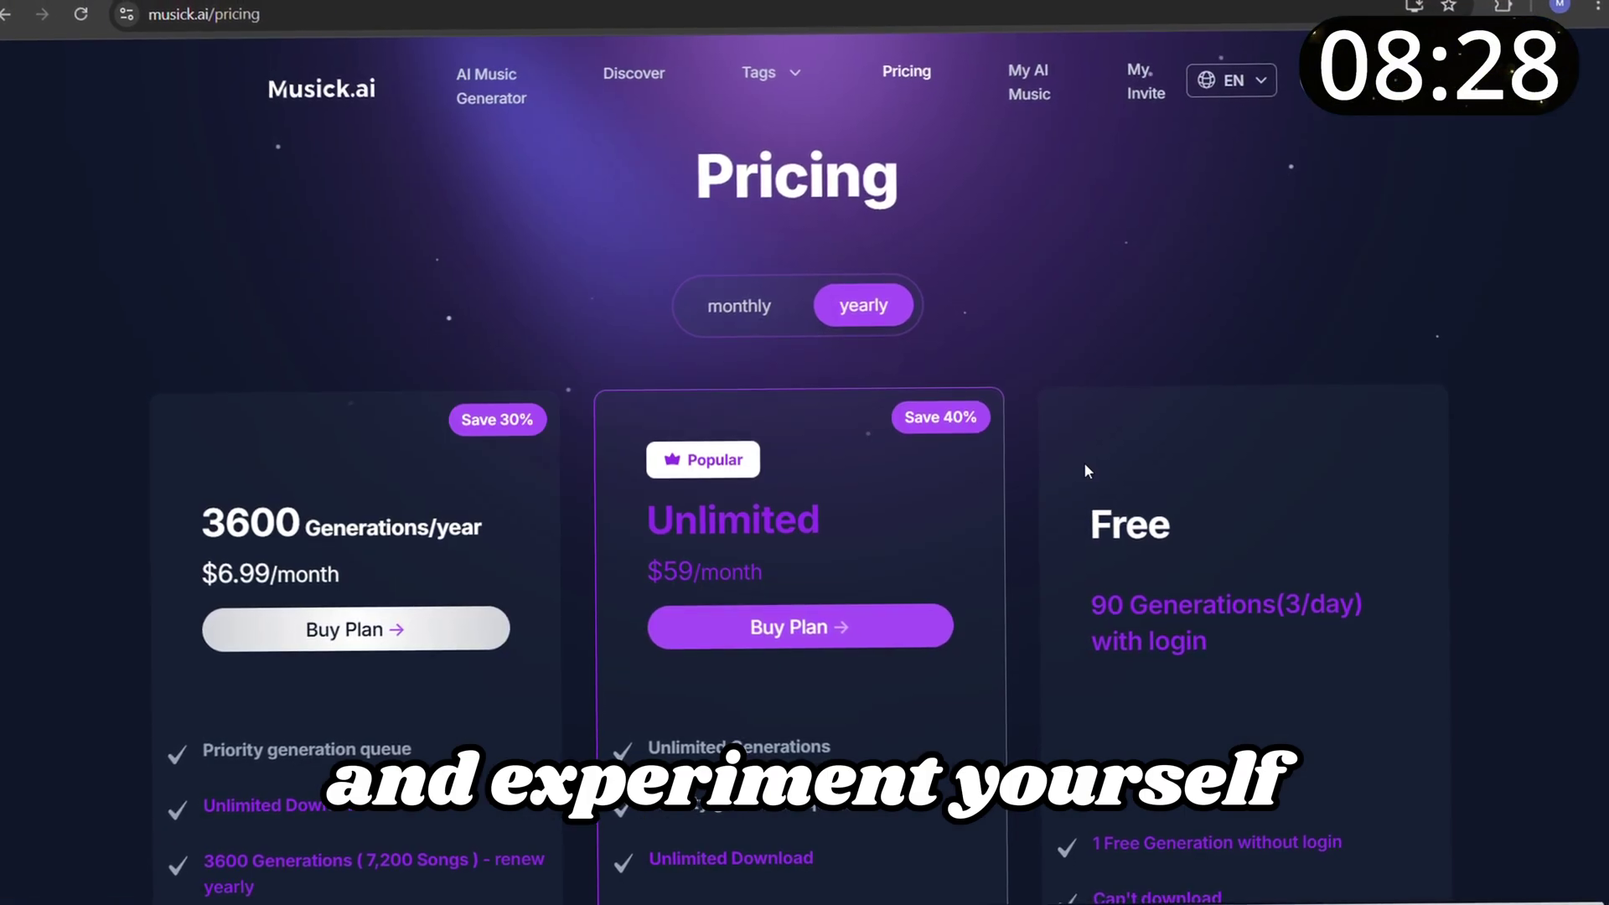
scroll(1083, 462, "down", 3)
left_click_drag(1091, 272, 1157, 284)
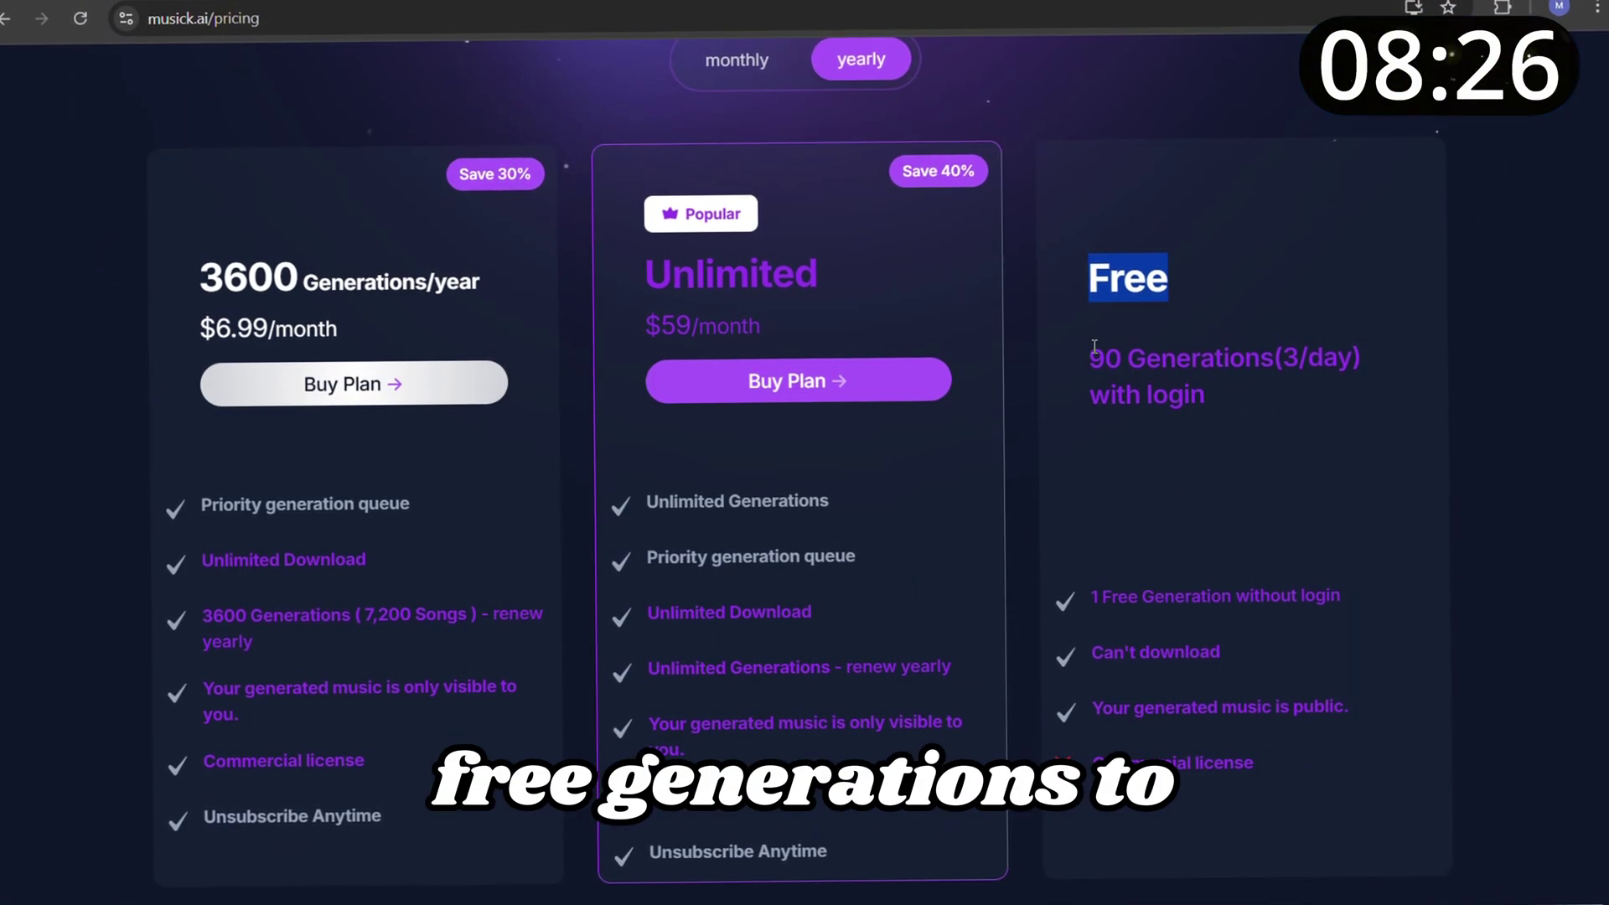
scroll(1148, 159, "up", 3)
Step: Open the My Invite page and examine the ways to earn more generations
left_click(1130, 99)
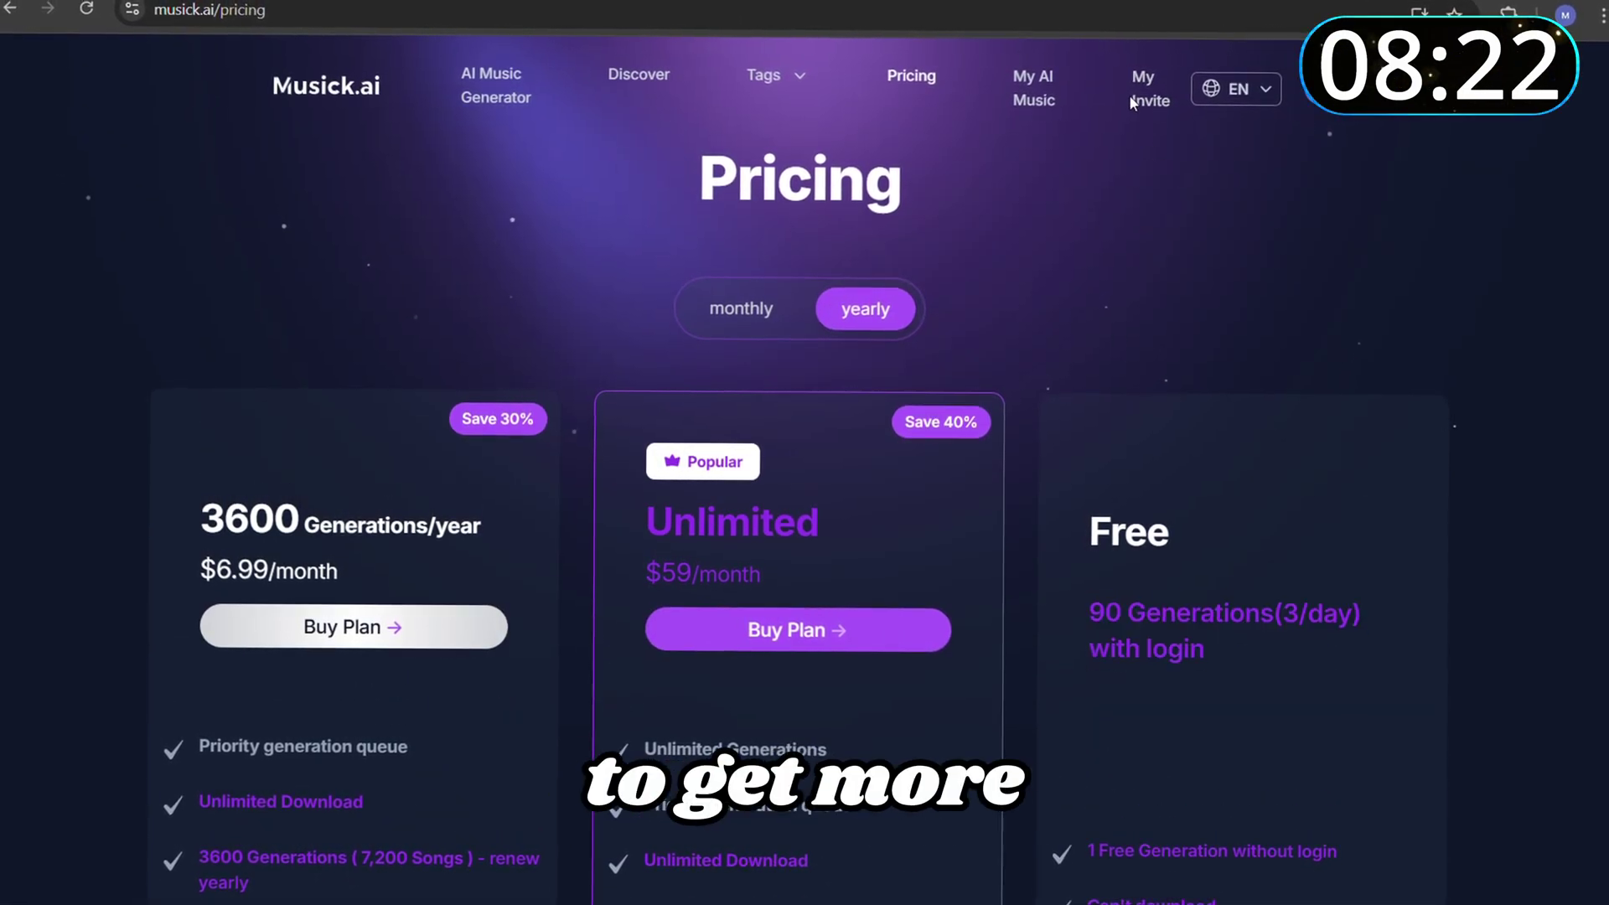
scroll(440, 189, "down", 1)
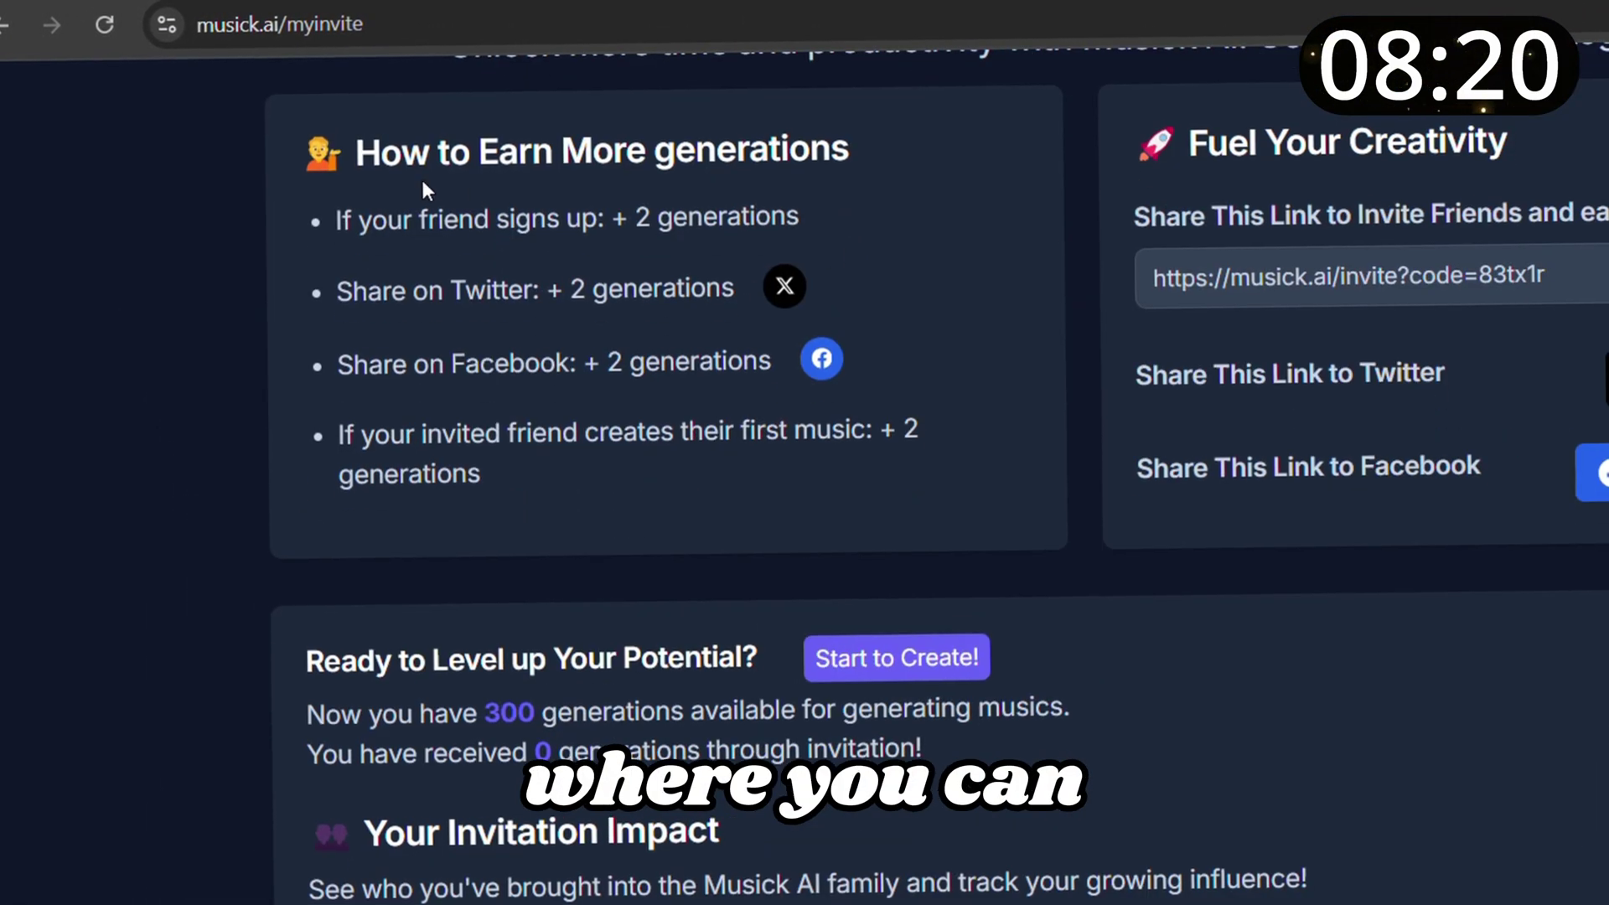
left_click_drag(306, 152, 962, 142)
left_click_drag(334, 223, 857, 236)
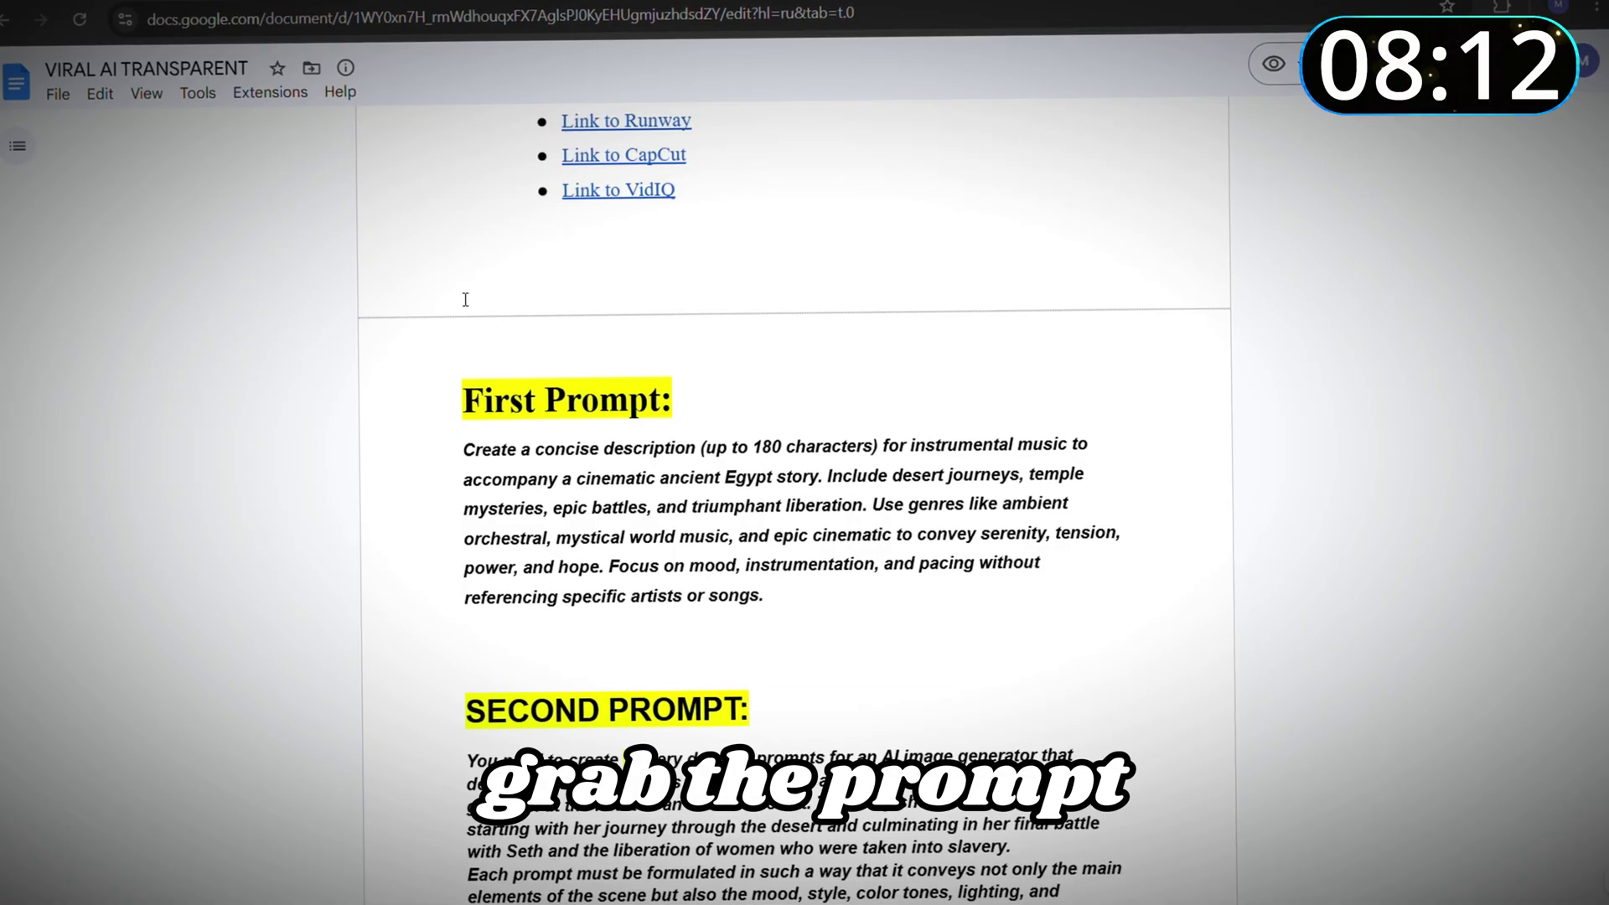
Step: Copy the text under First Prompt from the VIRAL AI TRANSPARENT document and submit it to ChatGPT
left_click_drag(464, 448, 763, 597)
key("ctrl+c")
right_click(758, 474)
left_click(804, 492)
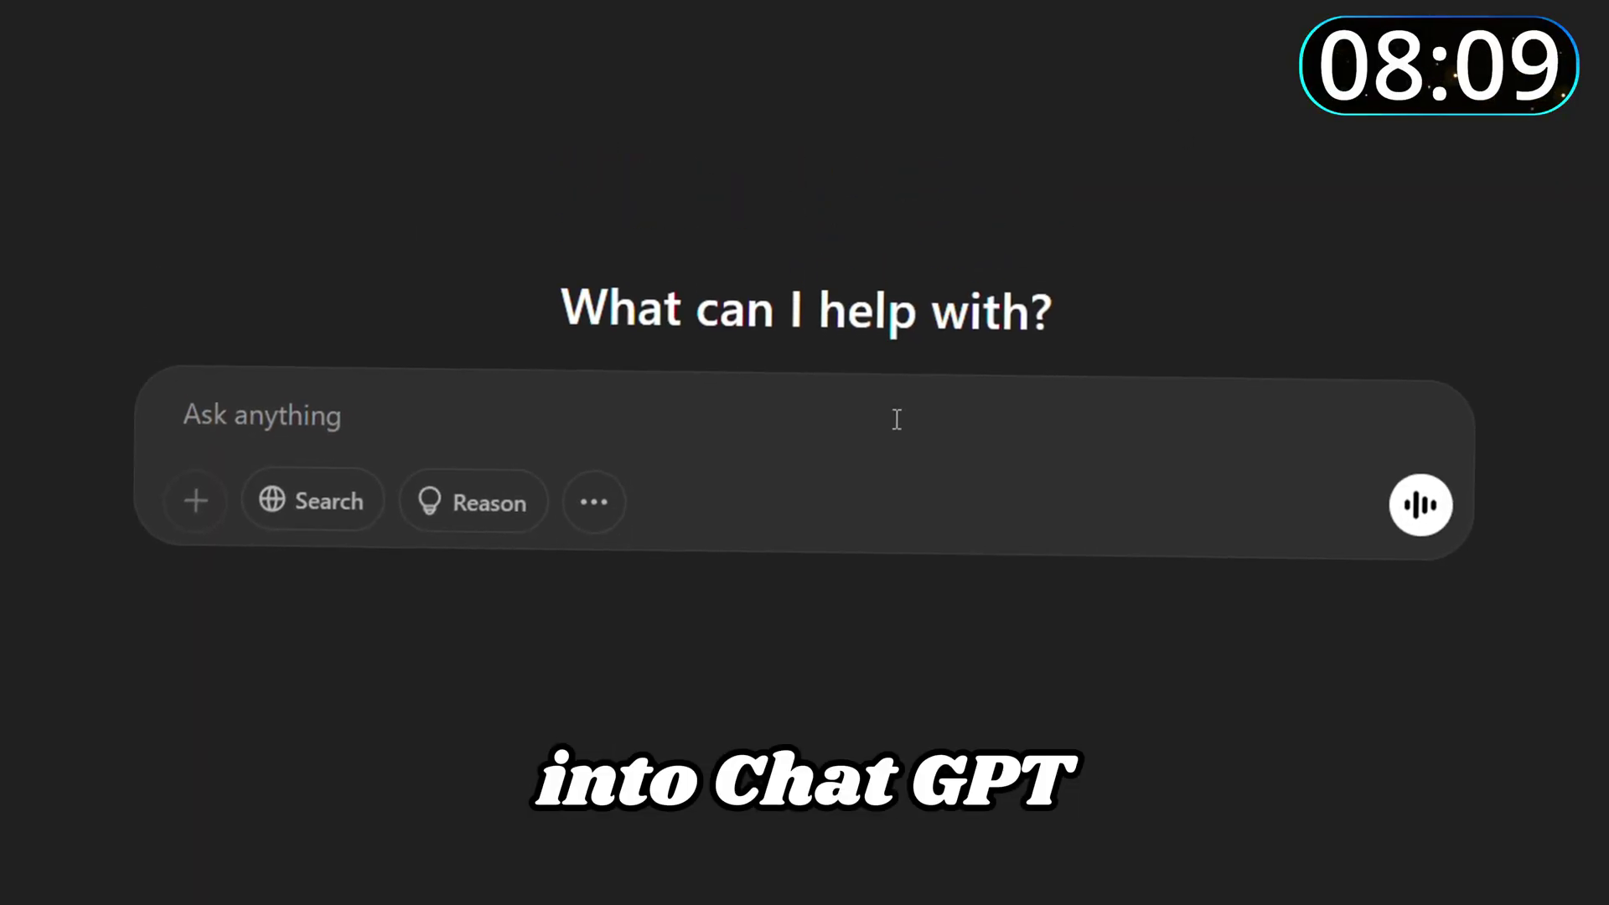
key("ctrl+v")
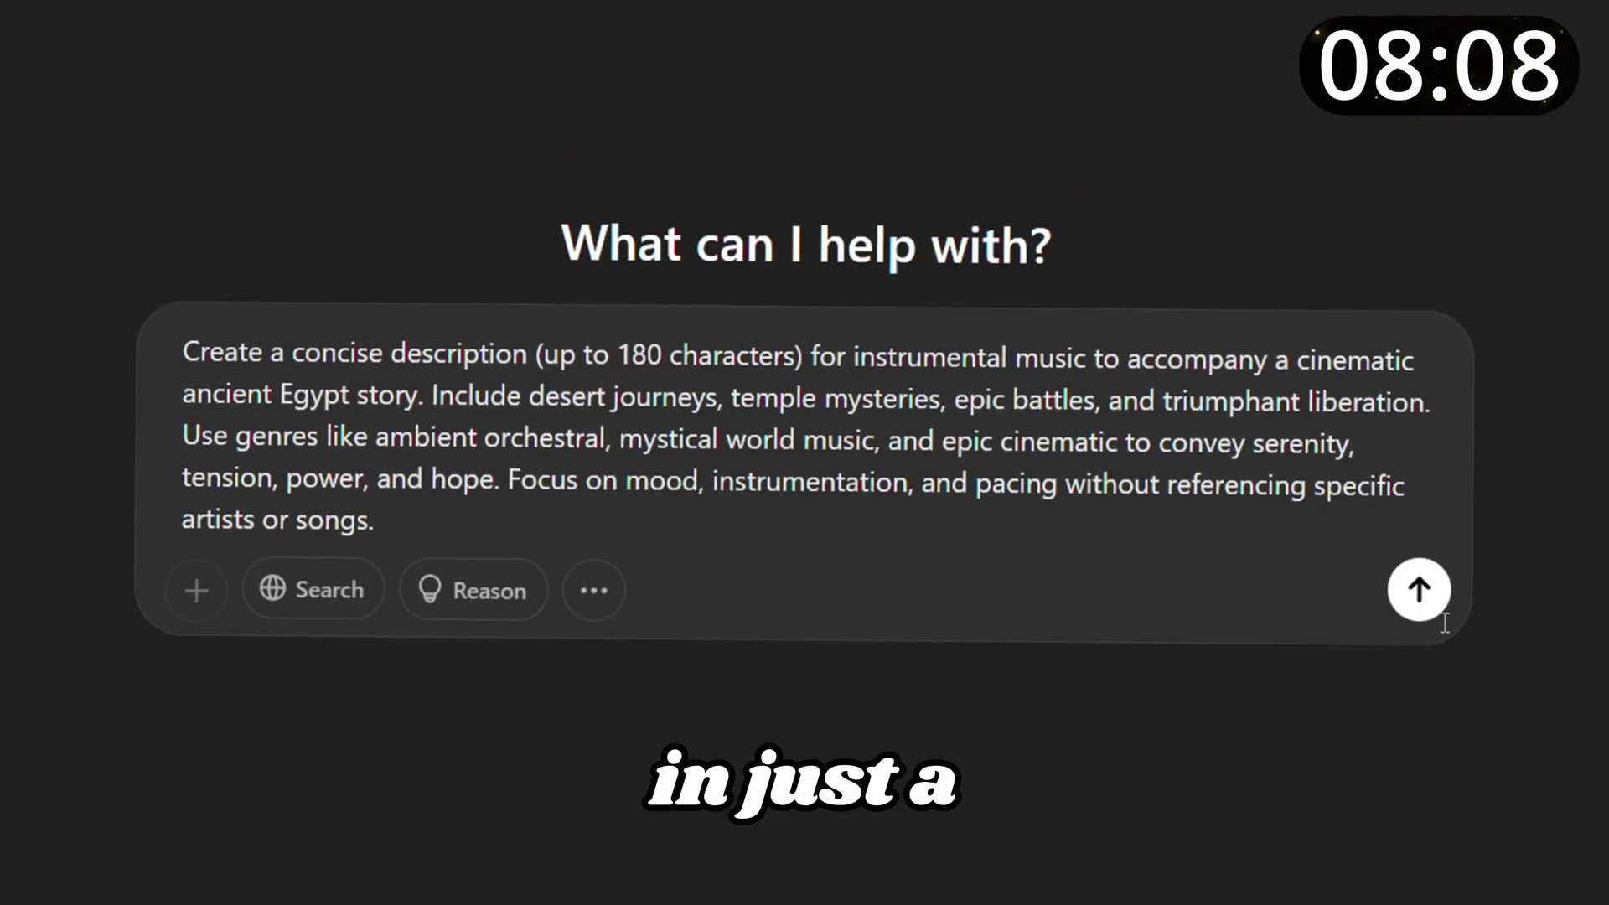
left_click(1416, 591)
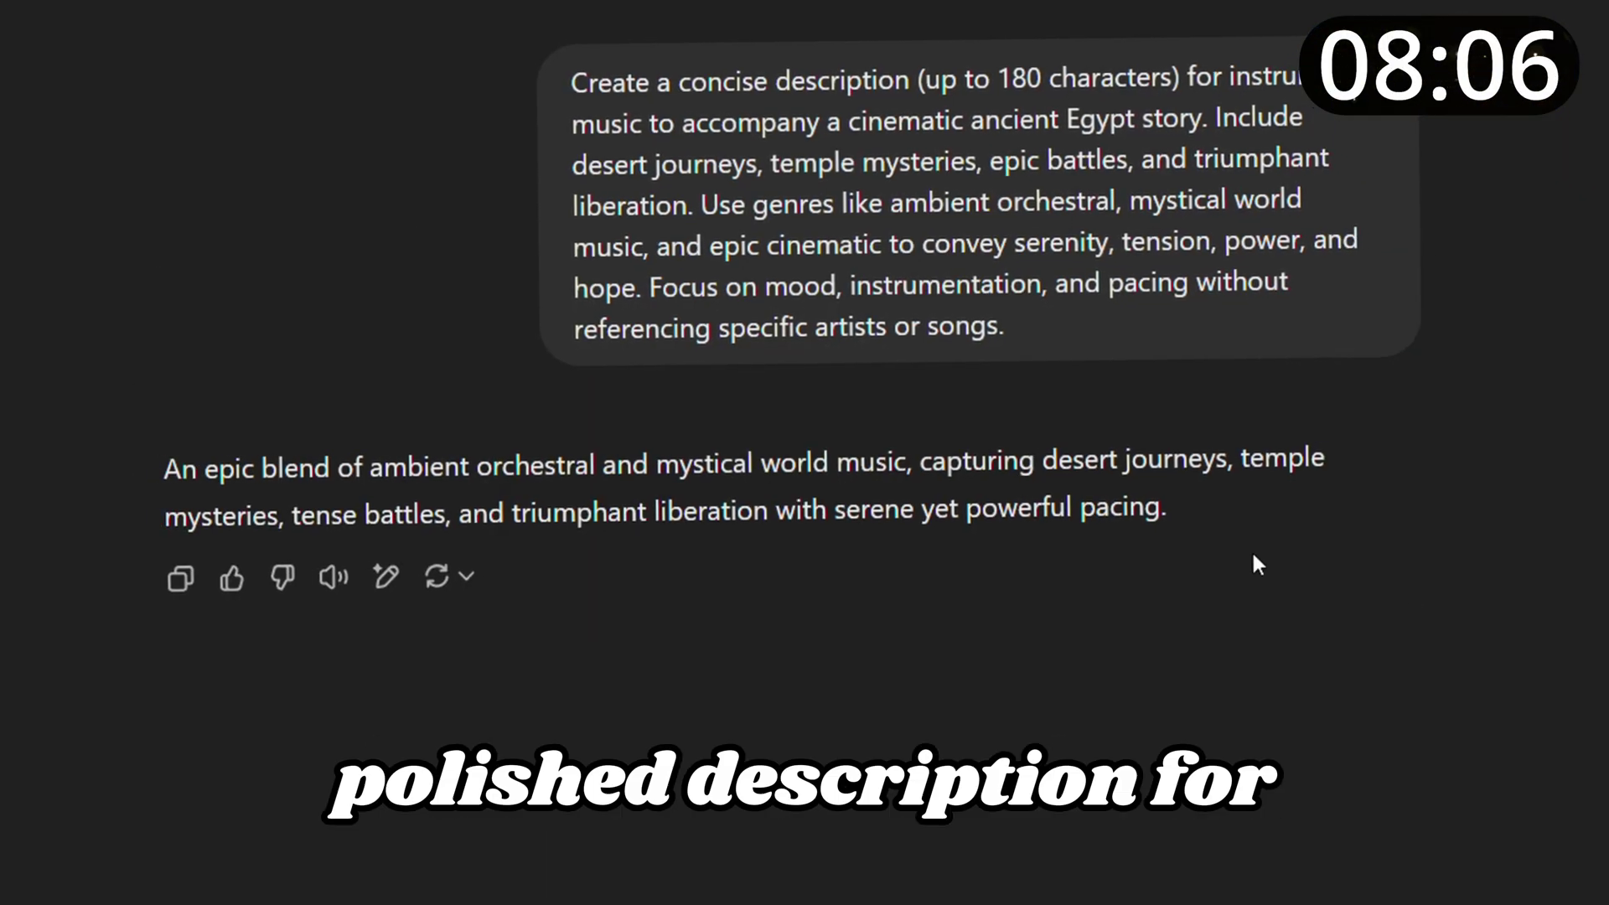
Step: Copy ChatGPT's music description and paste it as the Song Description in the Musick.ai generator
left_click_drag(183, 447, 381, 505)
right_click(1153, 501)
left_click(1173, 520)
left_click(1198, 513)
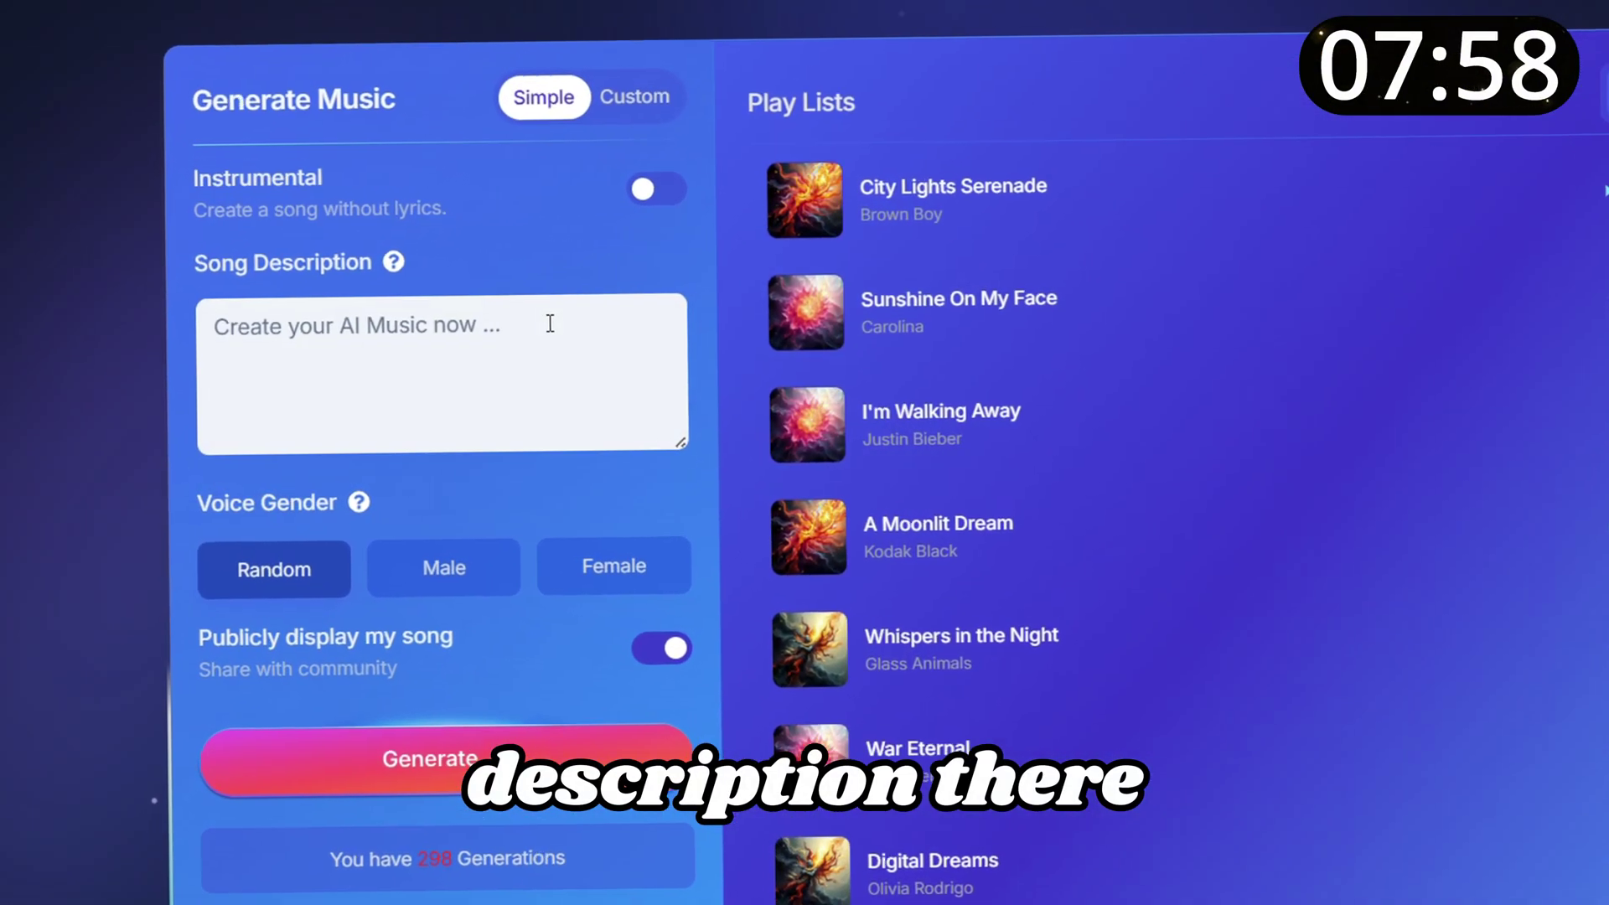
left_click(440, 351)
key("ctrl+v")
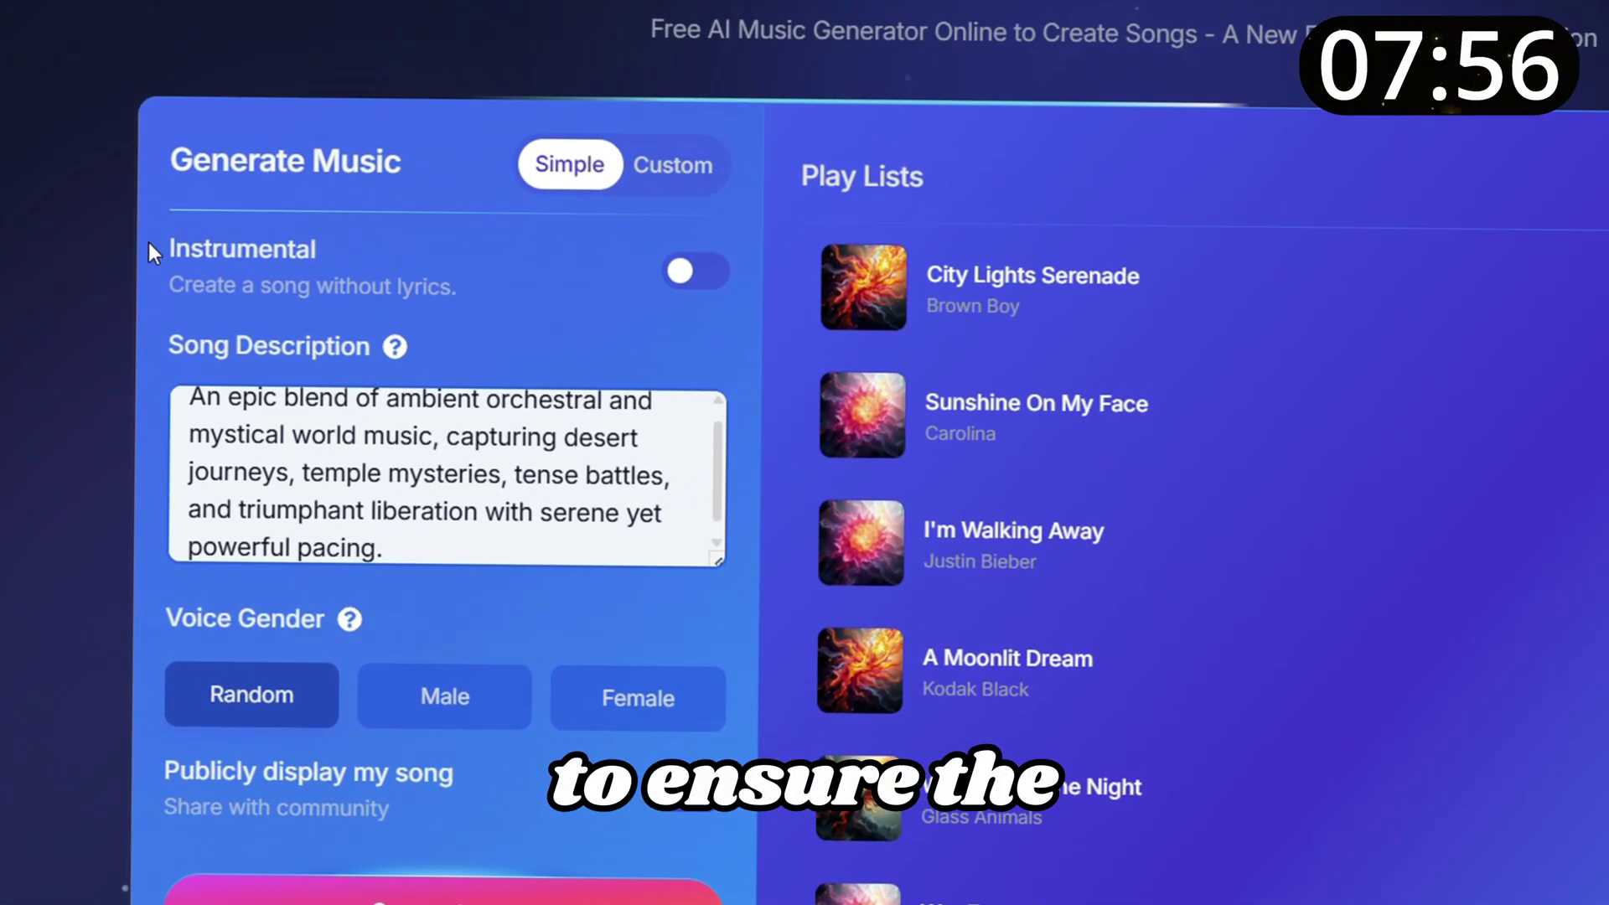
Step: Turn on the Instrumental option, check Custom mode, and generate the track from Simple mode
left_click_drag(200, 149, 417, 157)
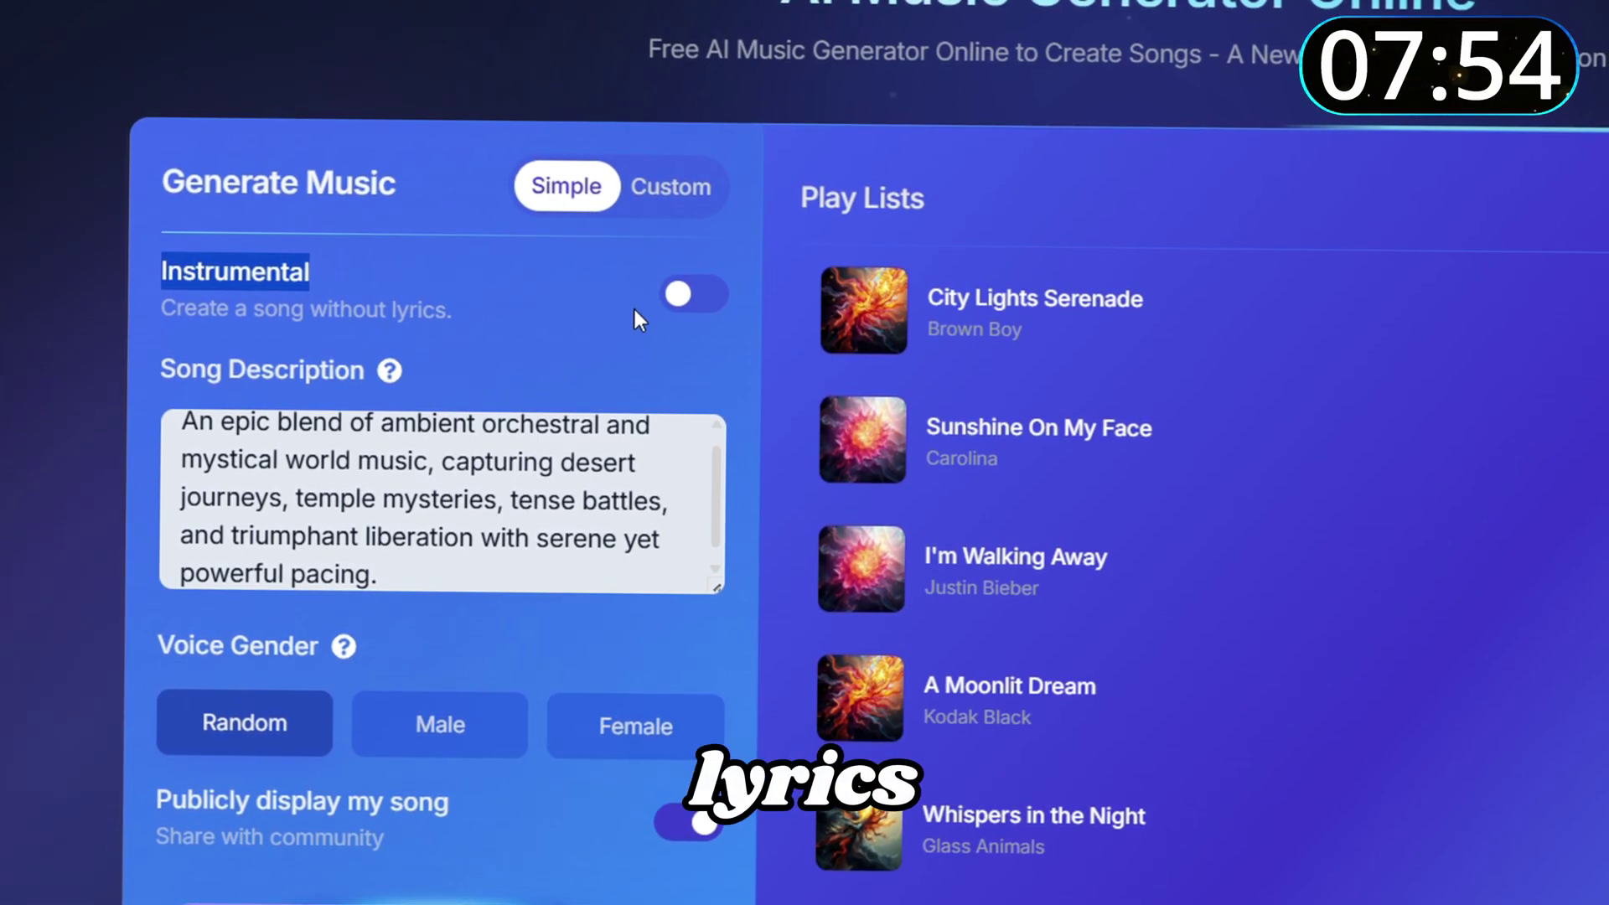
left_click(692, 308)
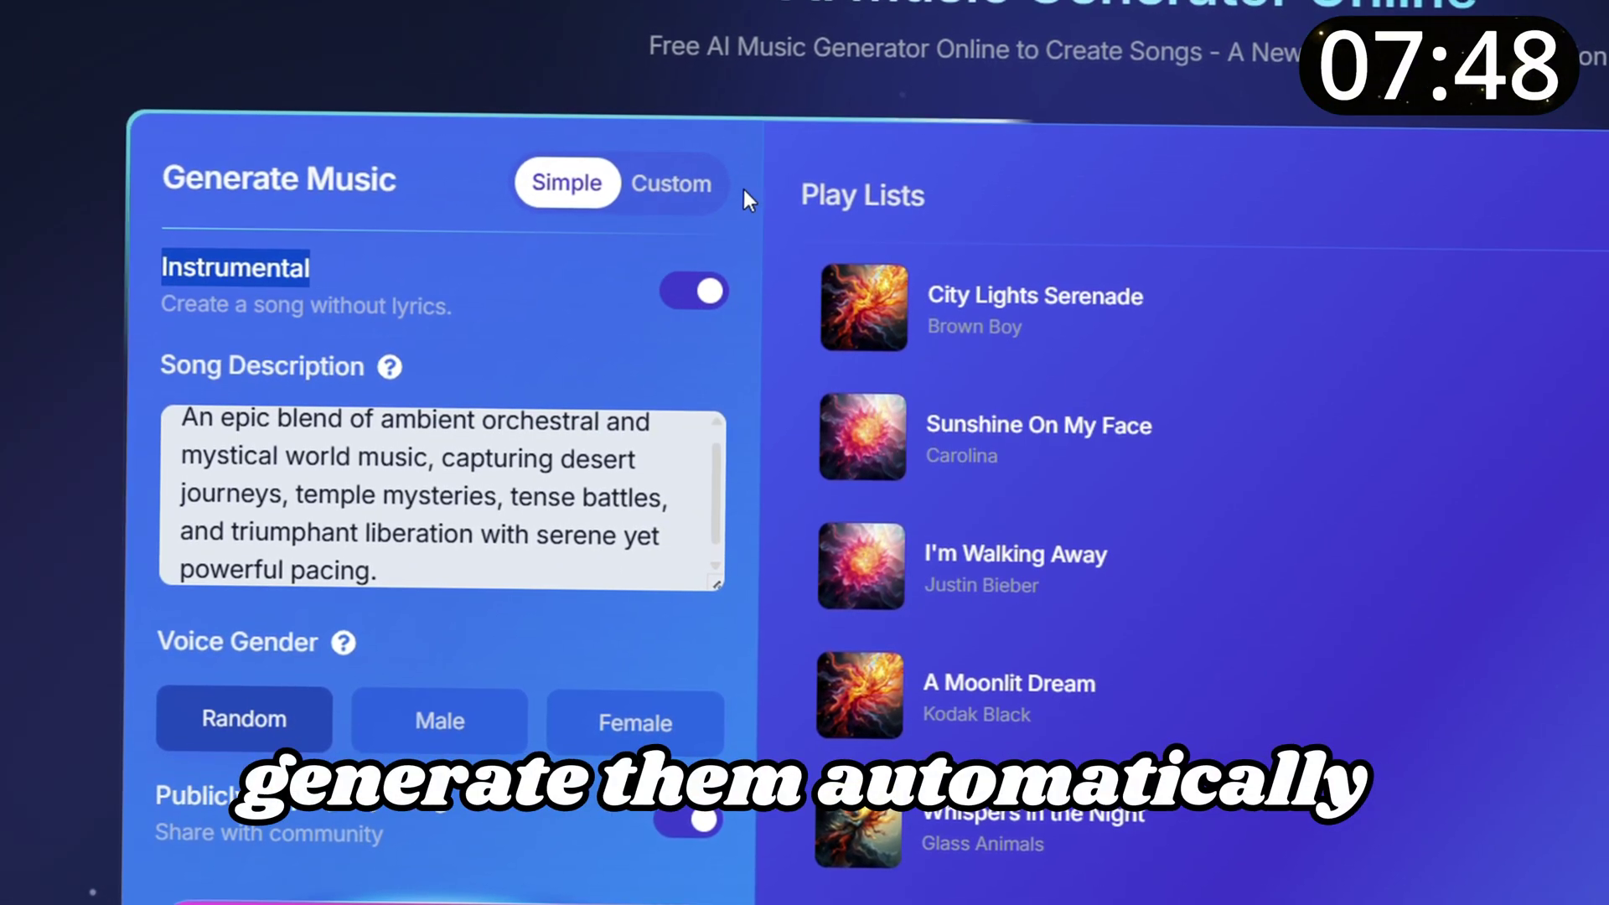
left_click(696, 208)
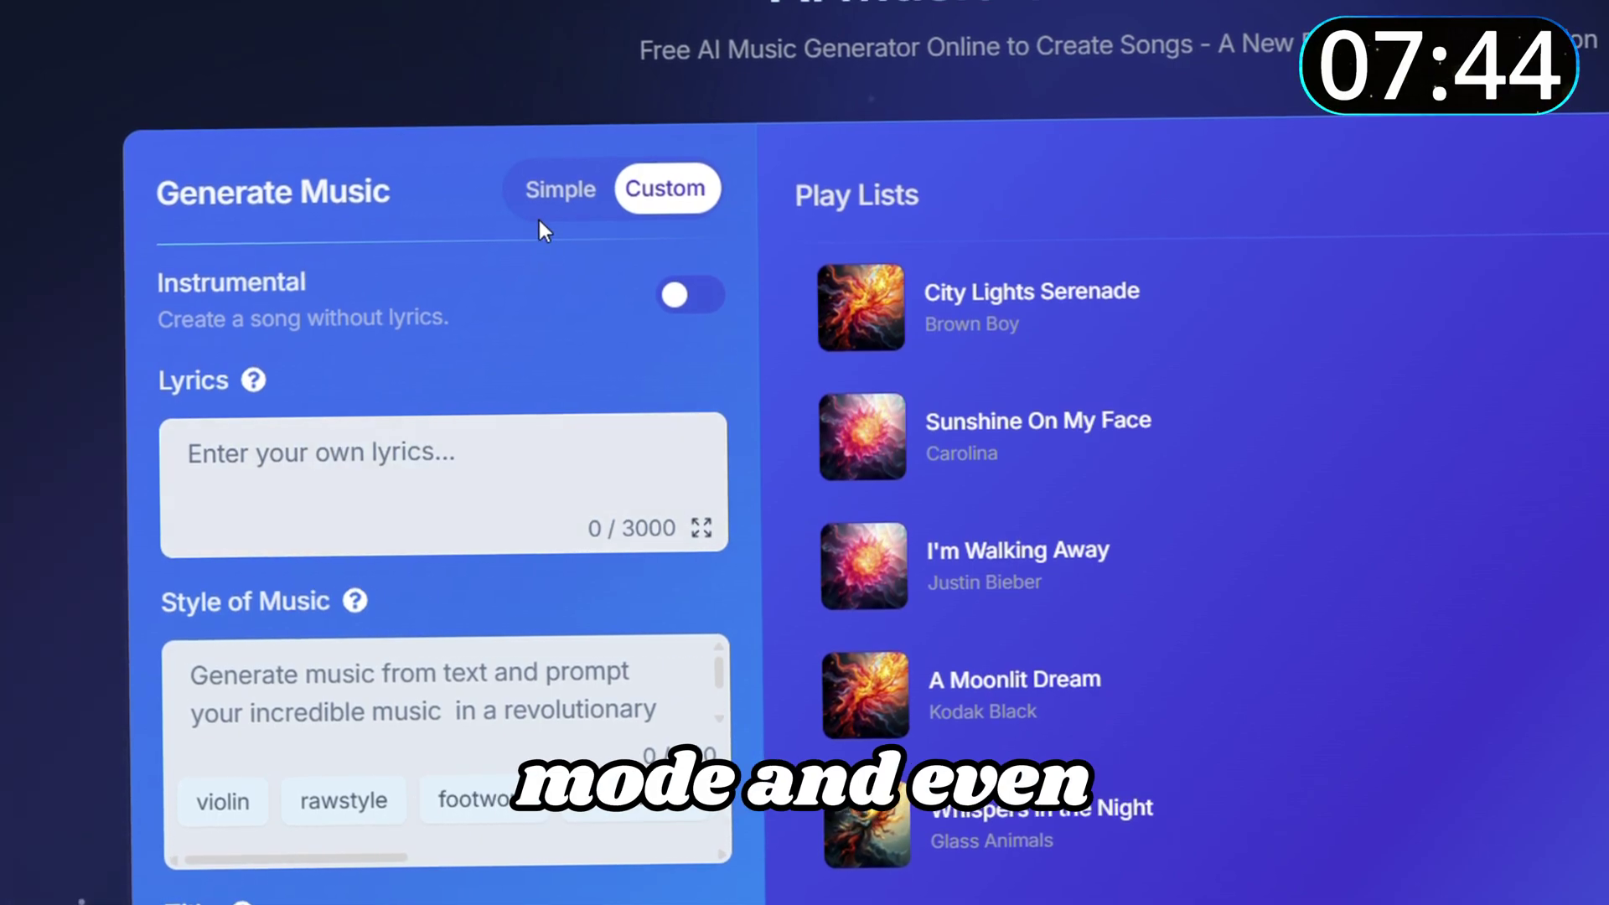
left_click(540, 219)
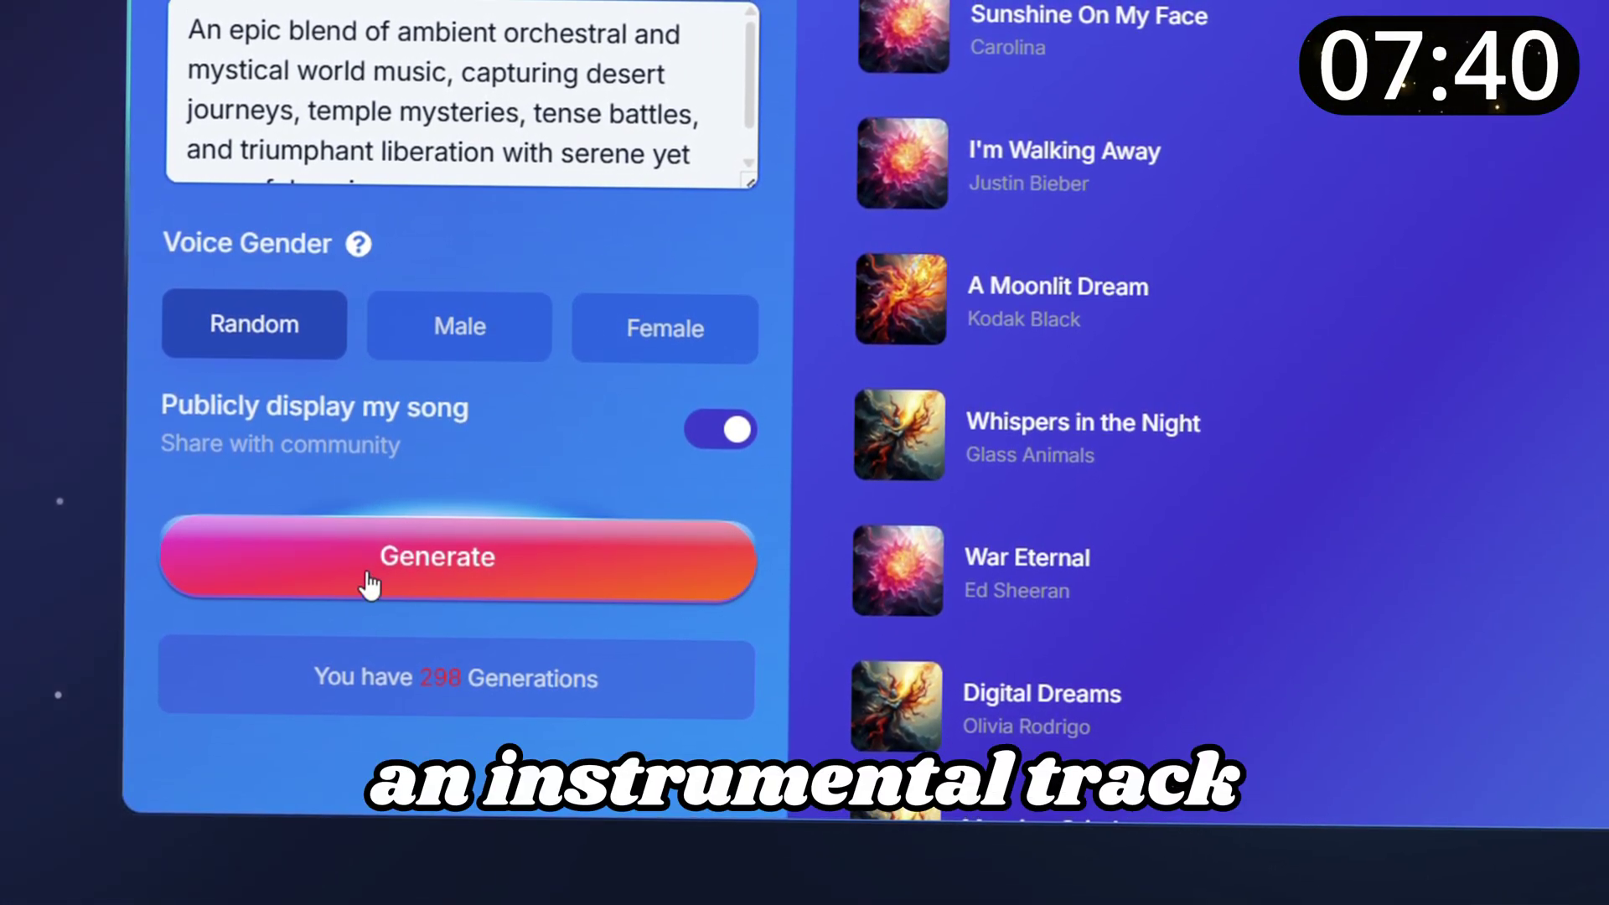
left_click(446, 591)
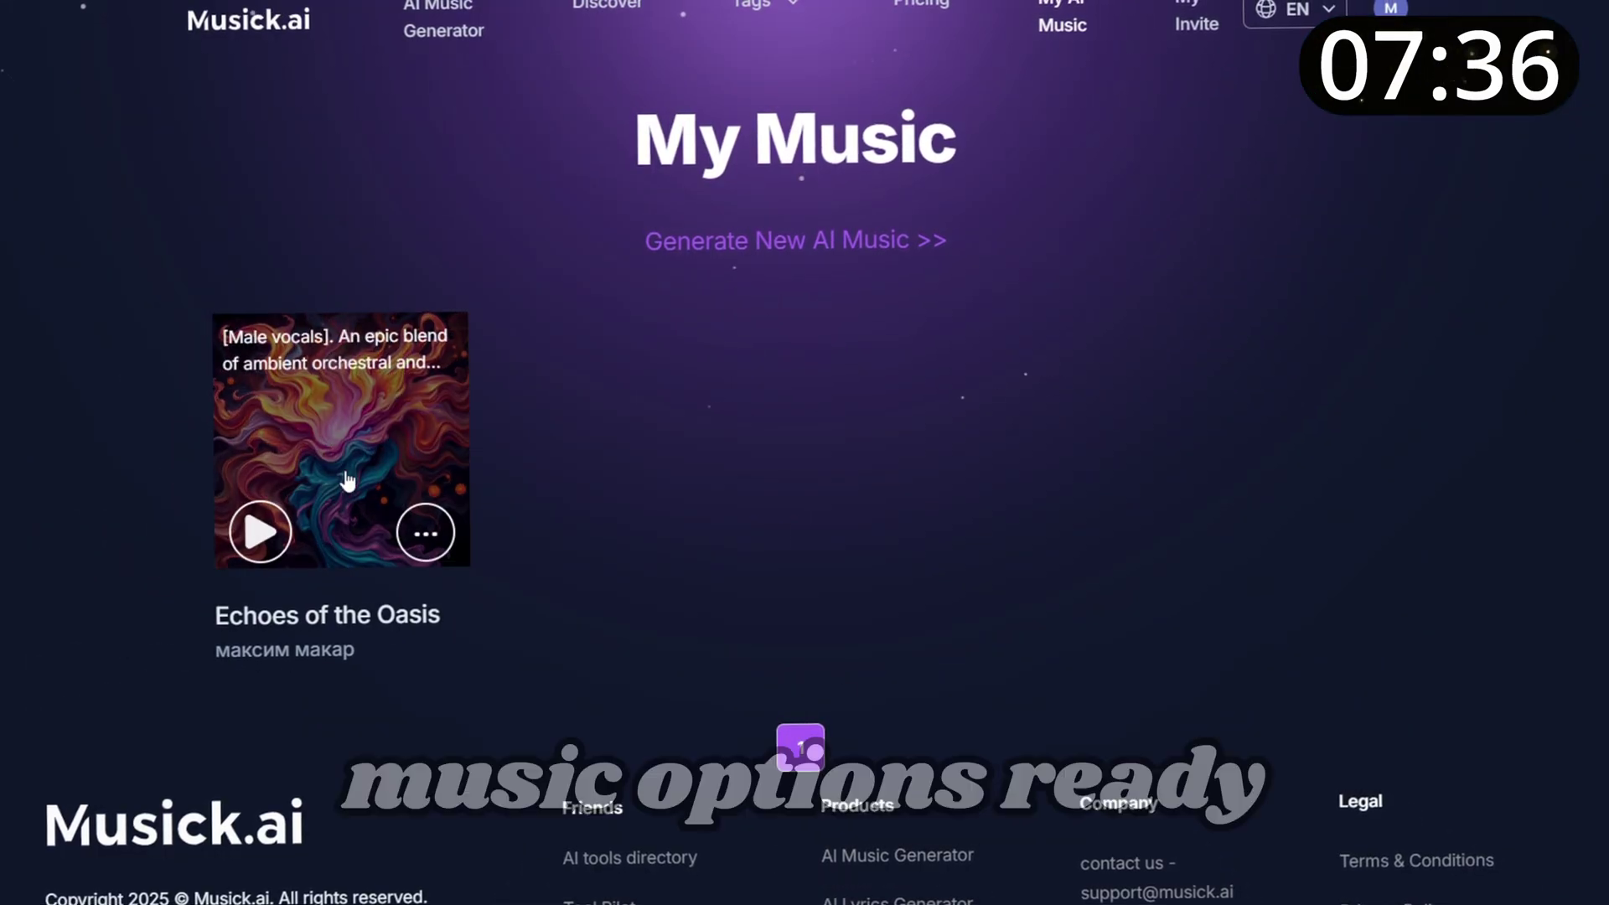
Step: Play both versions of the generated track and download the second one
left_click(252, 503)
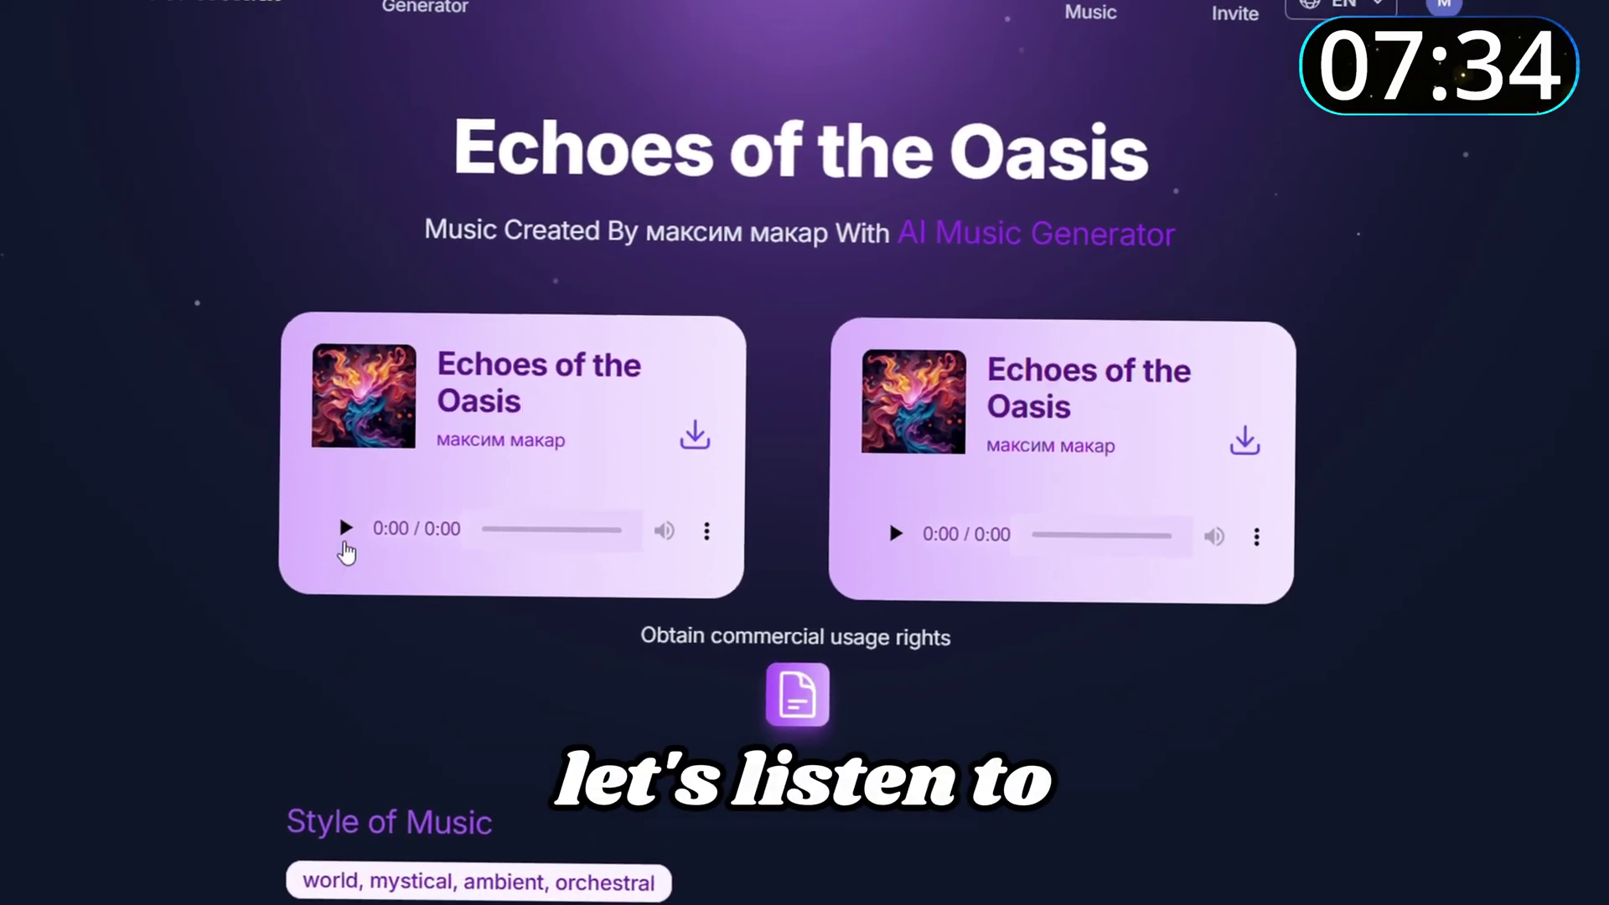
left_click(281, 574)
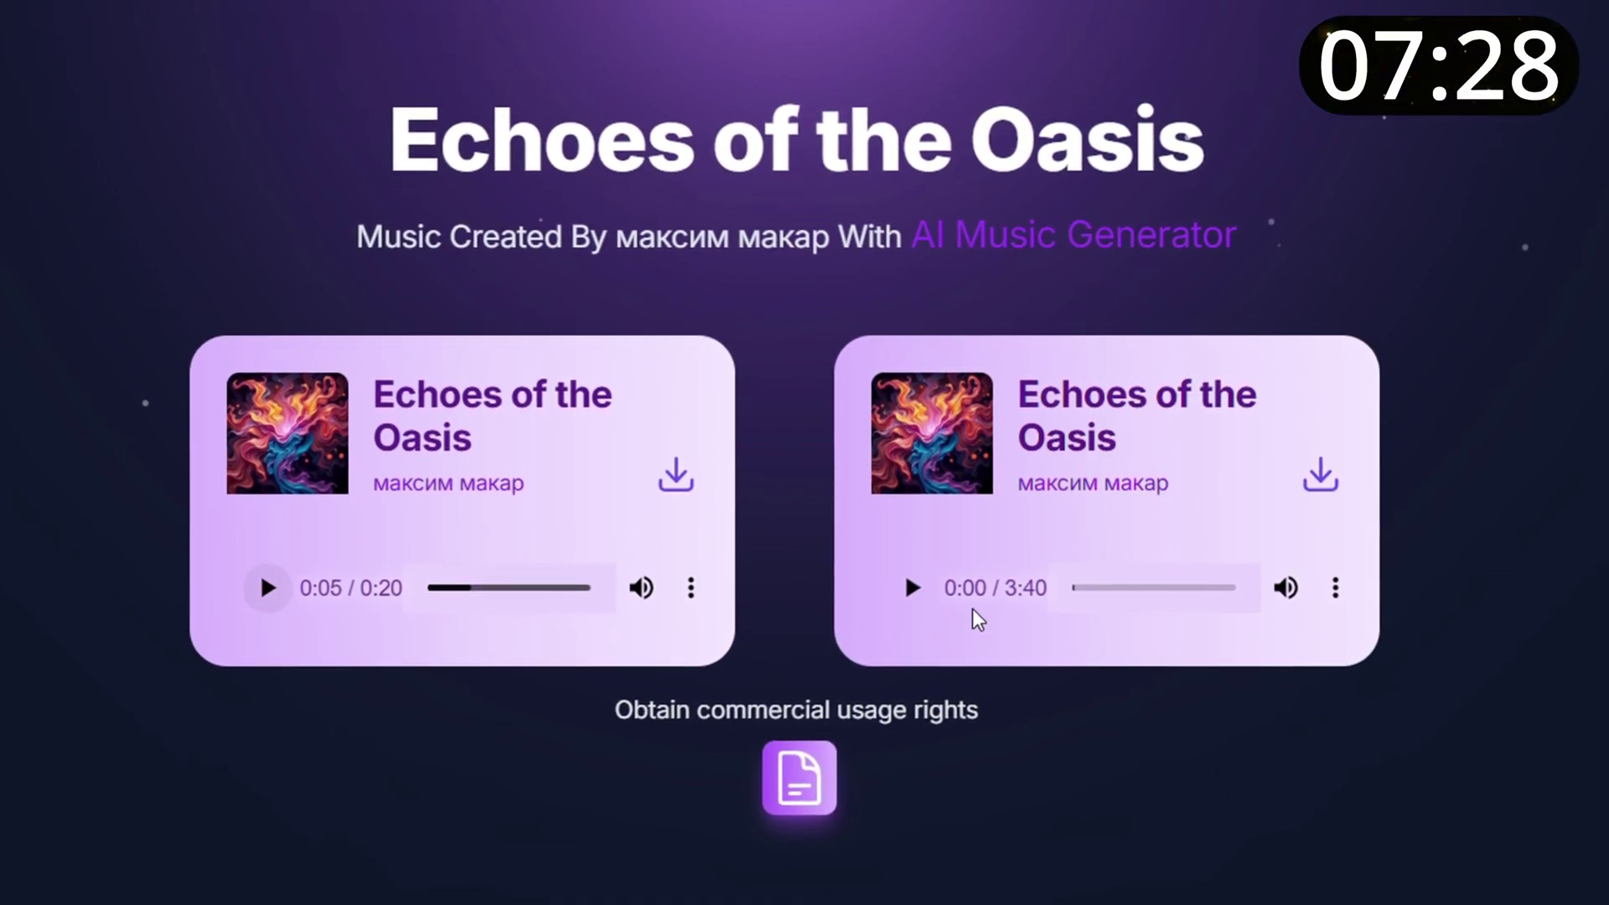
left_click(911, 587)
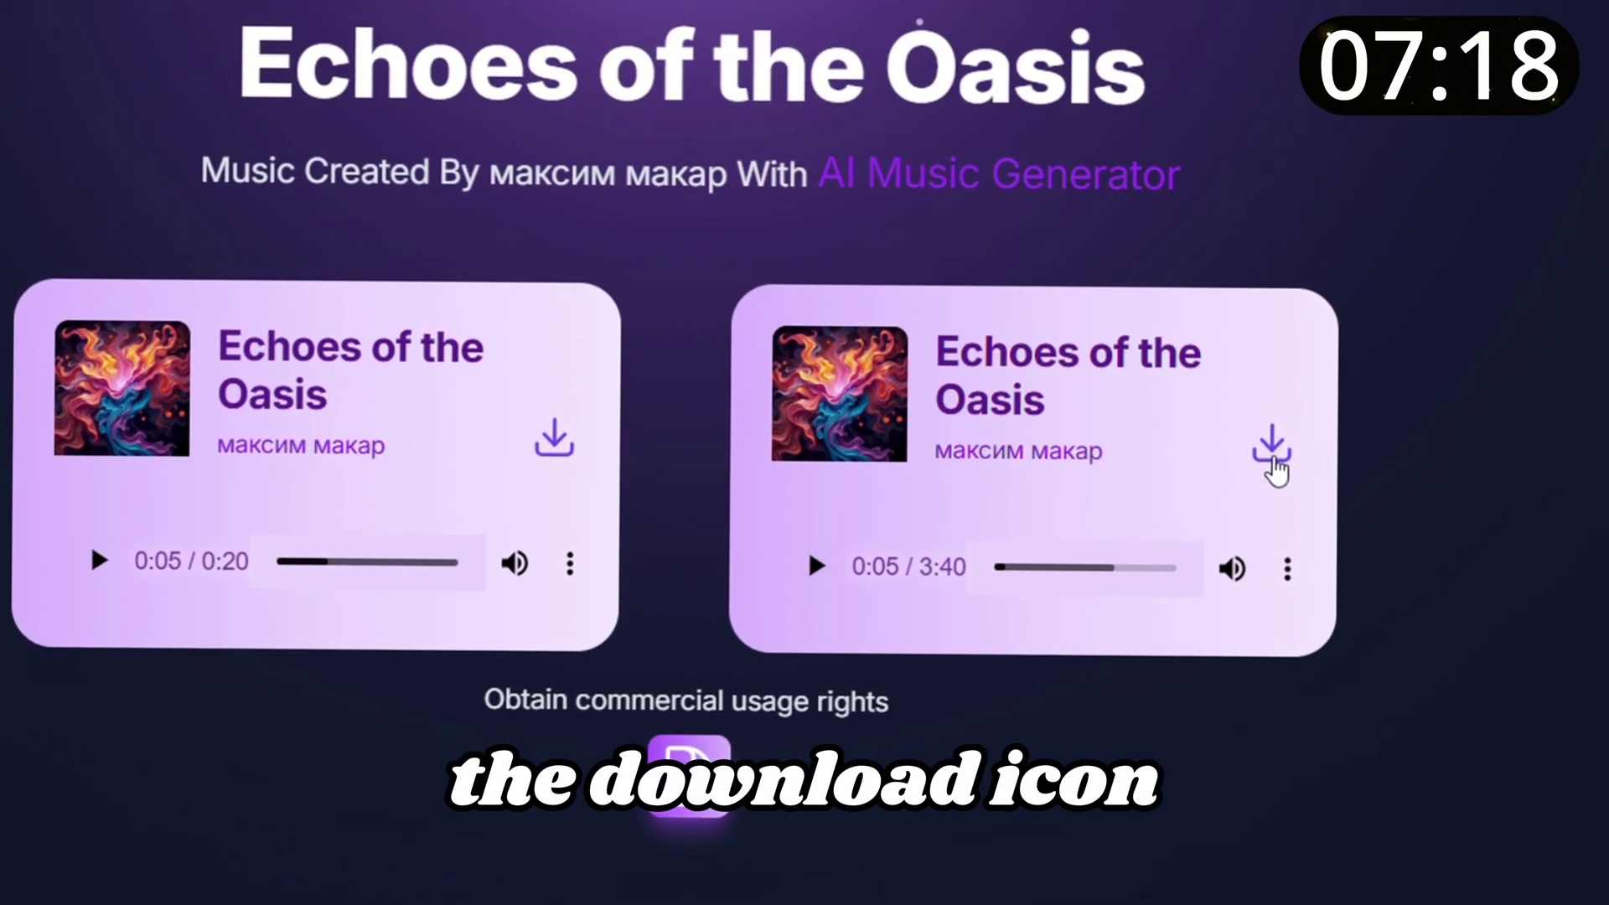
left_click(1275, 463)
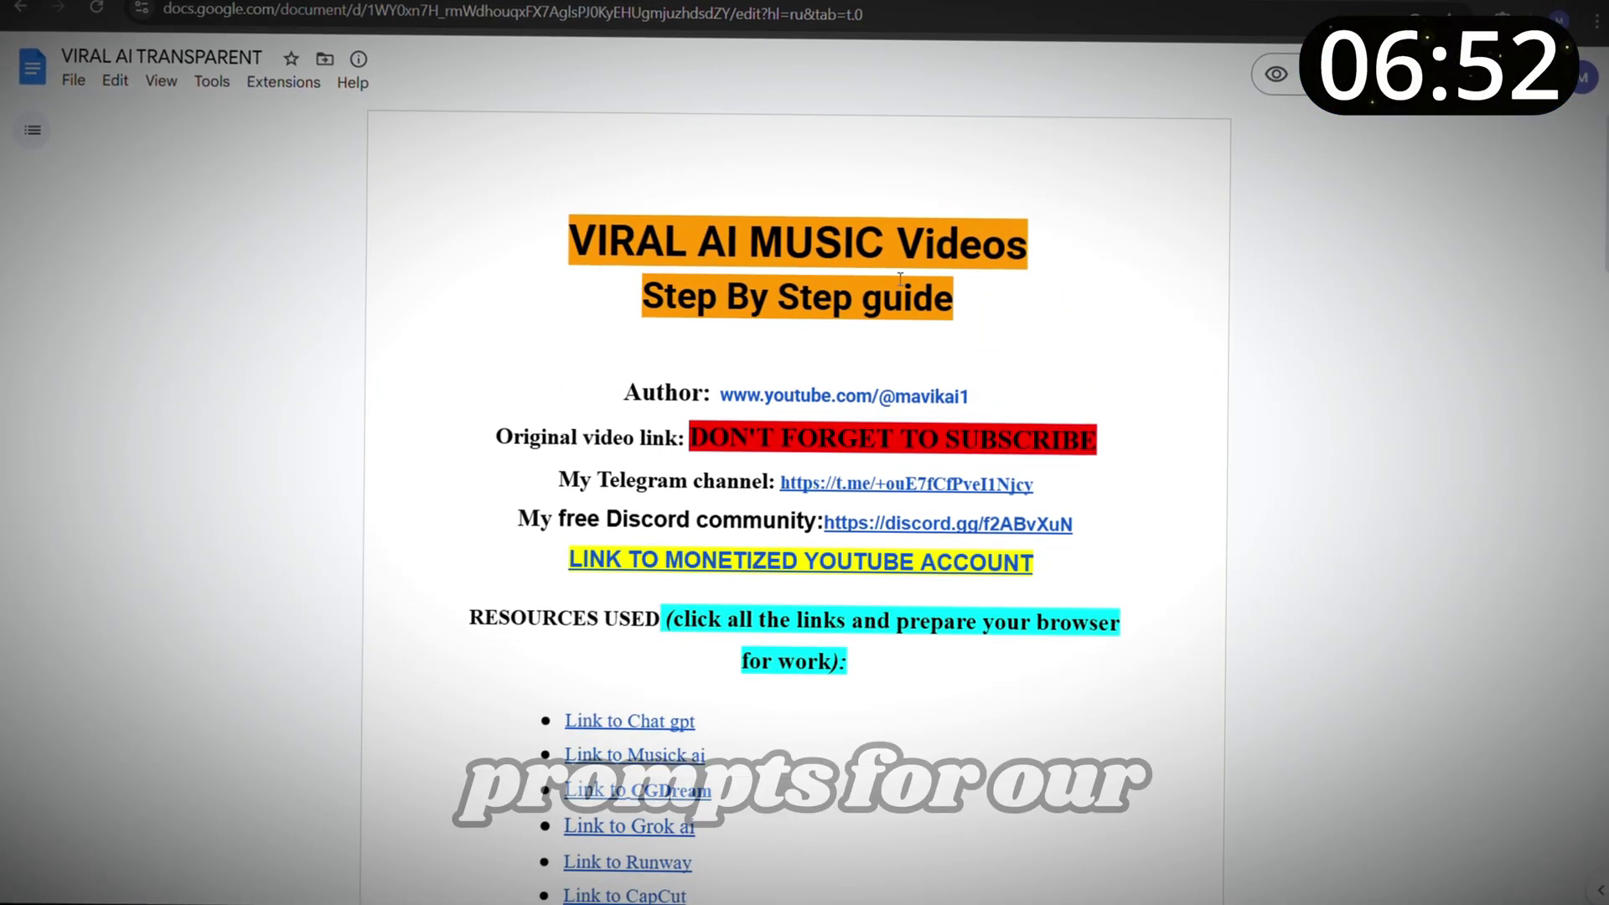
Step: Switch to the VIRAL AI TRANSPARENT document and copy the full text under SECOND PROMPT
scroll(900, 280, "down", 5)
scroll(900, 280, "down", 3)
left_click_drag(462, 466, 433, 491)
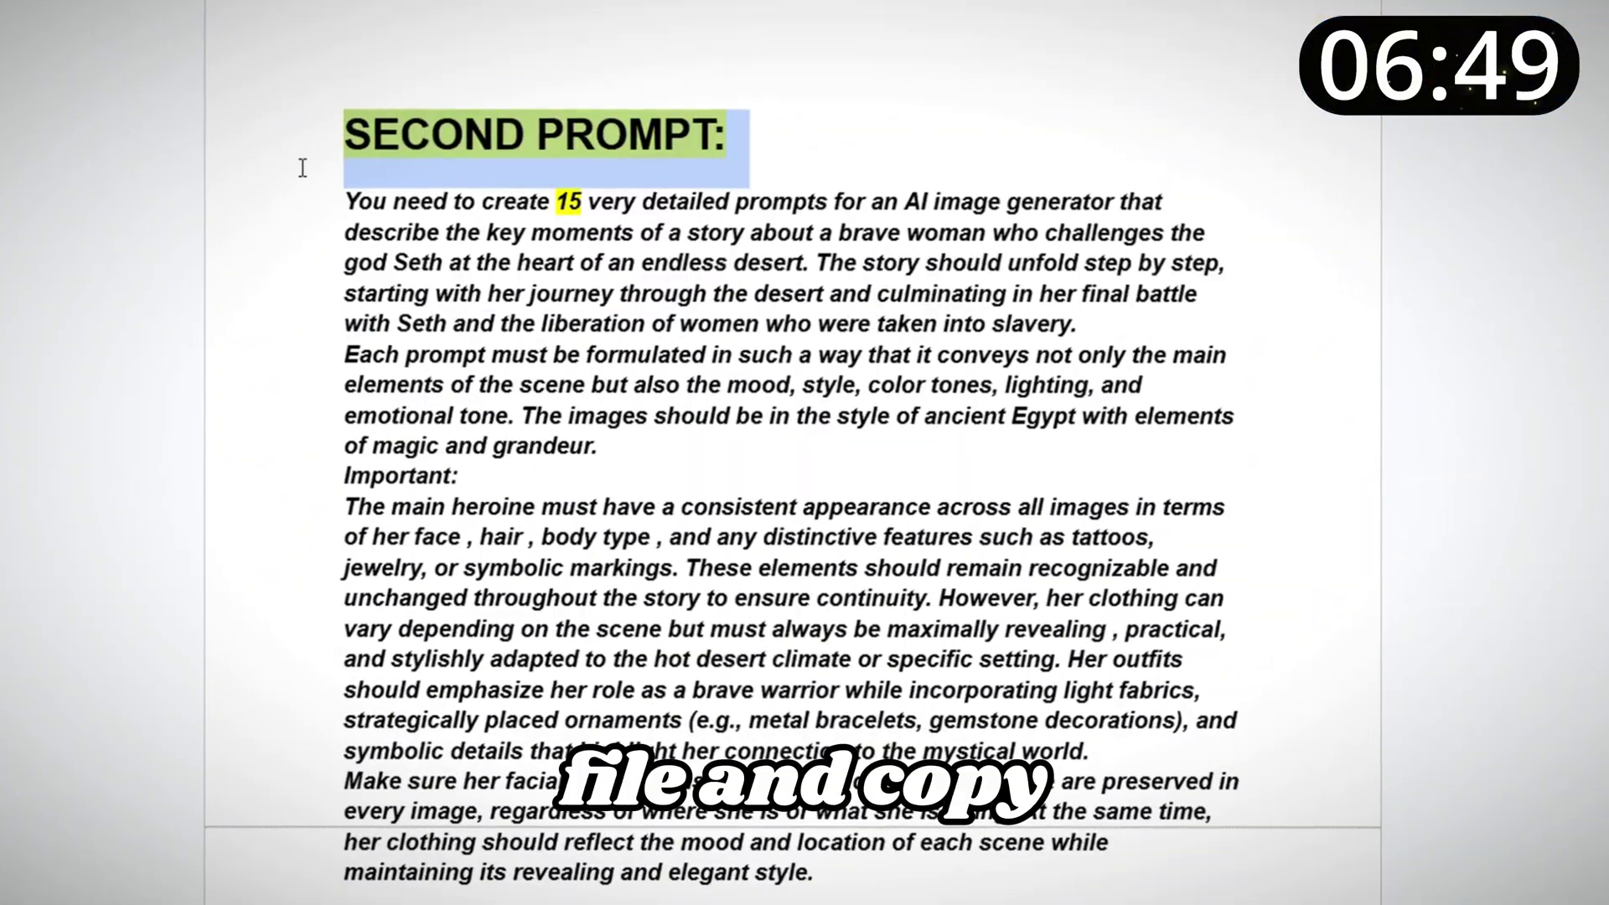
left_click_drag(303, 168, 713, 738)
right_click(747, 364)
left_click(748, 369)
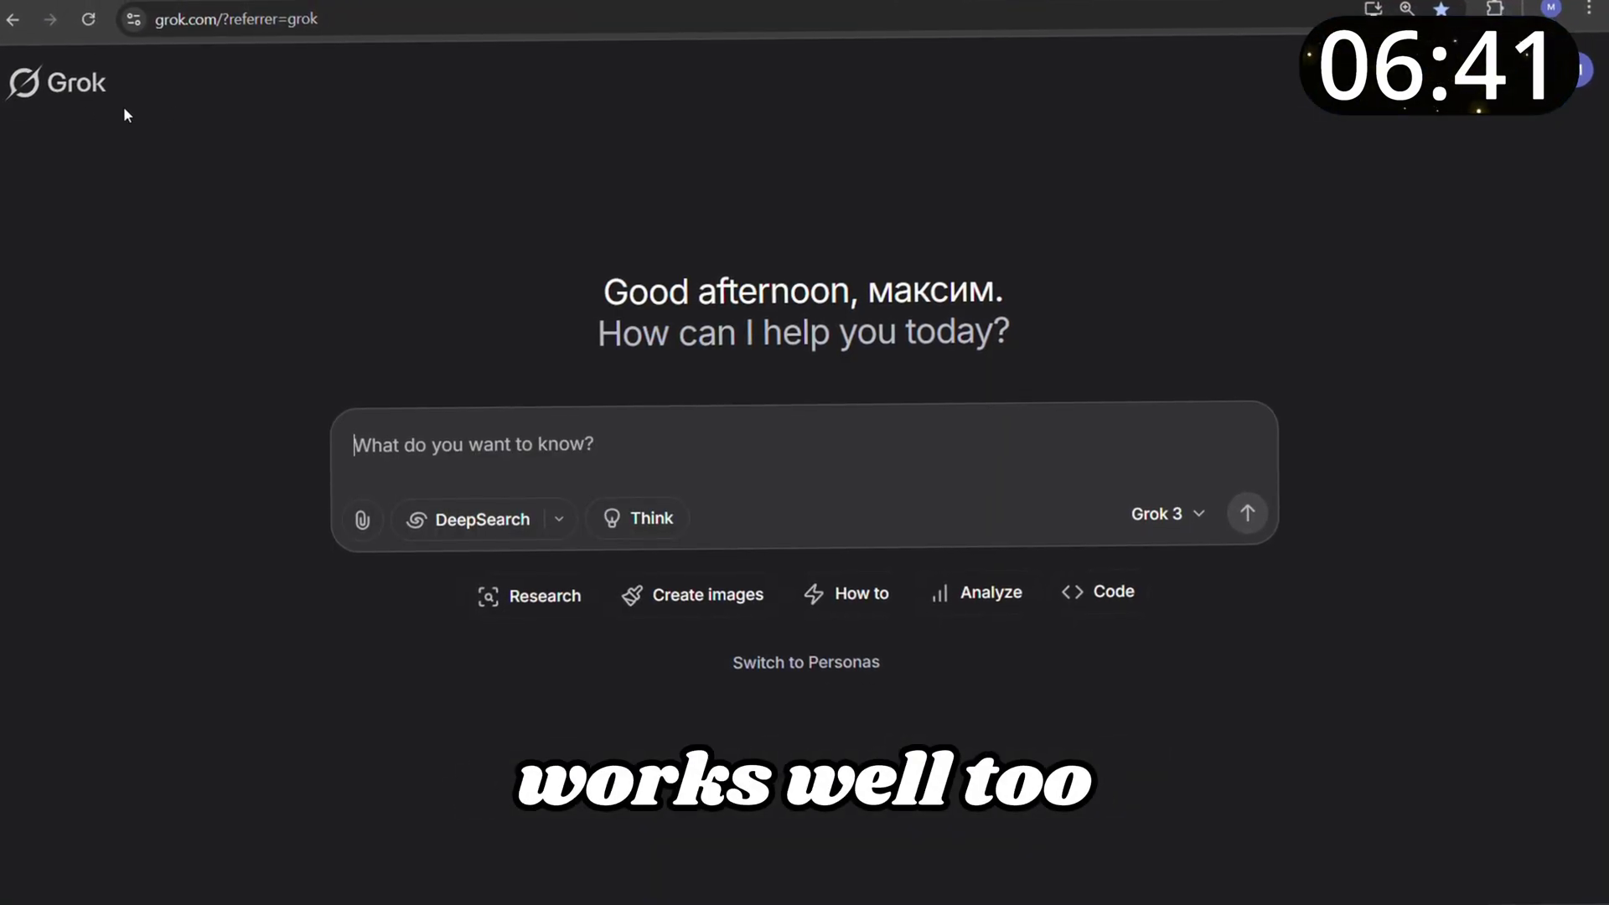
Step: Paste the copied prompt into Grok 3, keep the request at 15 image prompts, and submit it
key("ctrl+v")
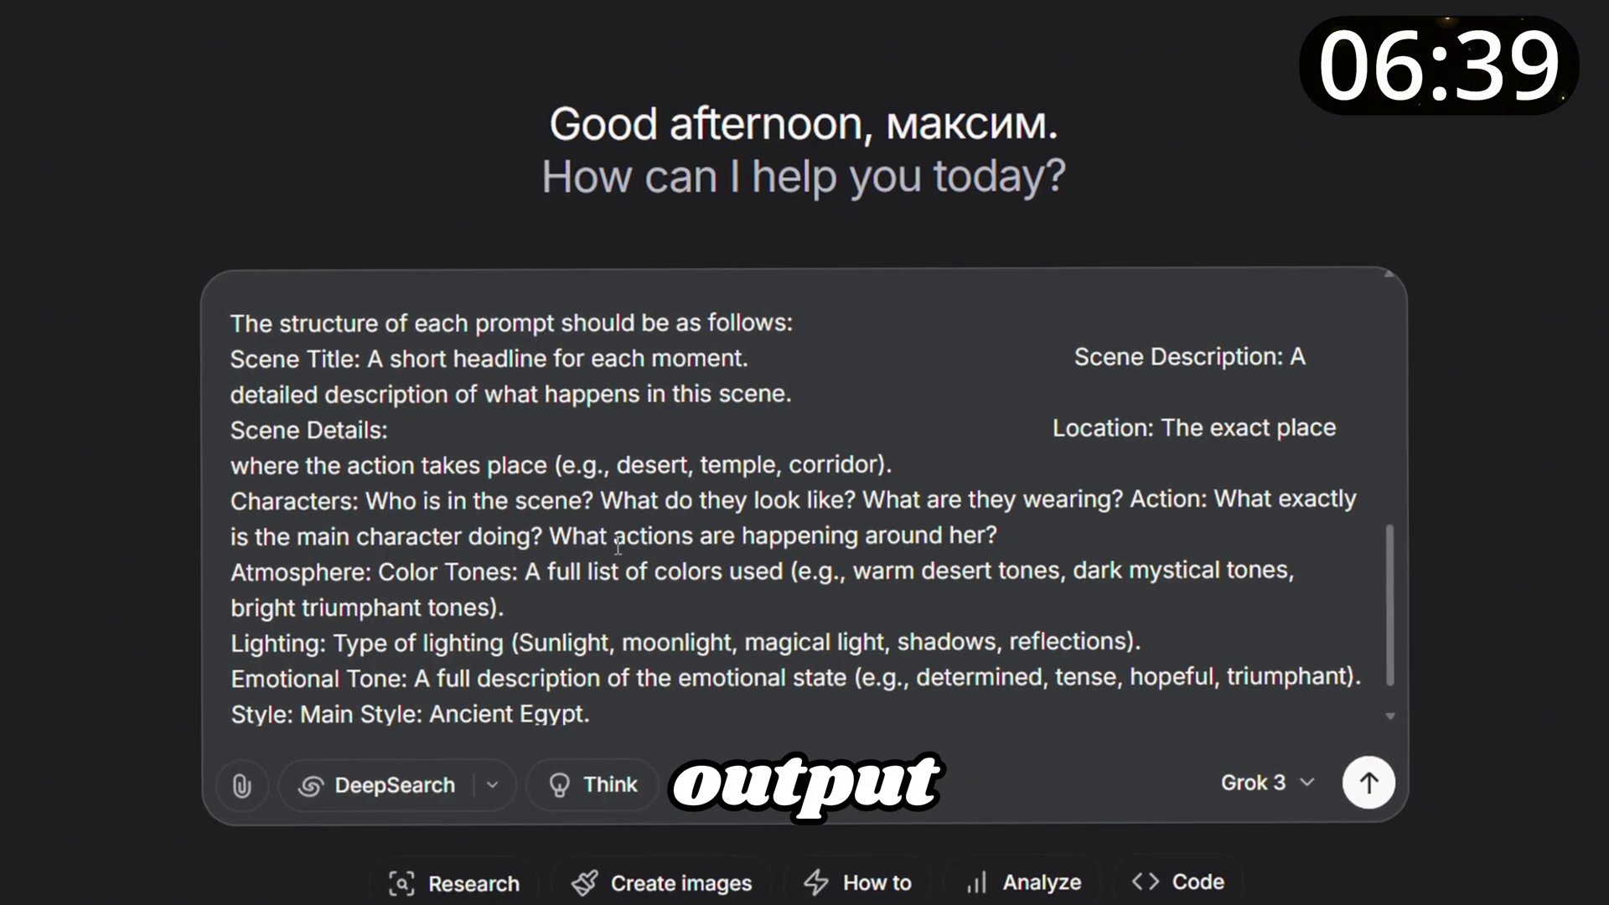
scroll(580, 515, "up", 10)
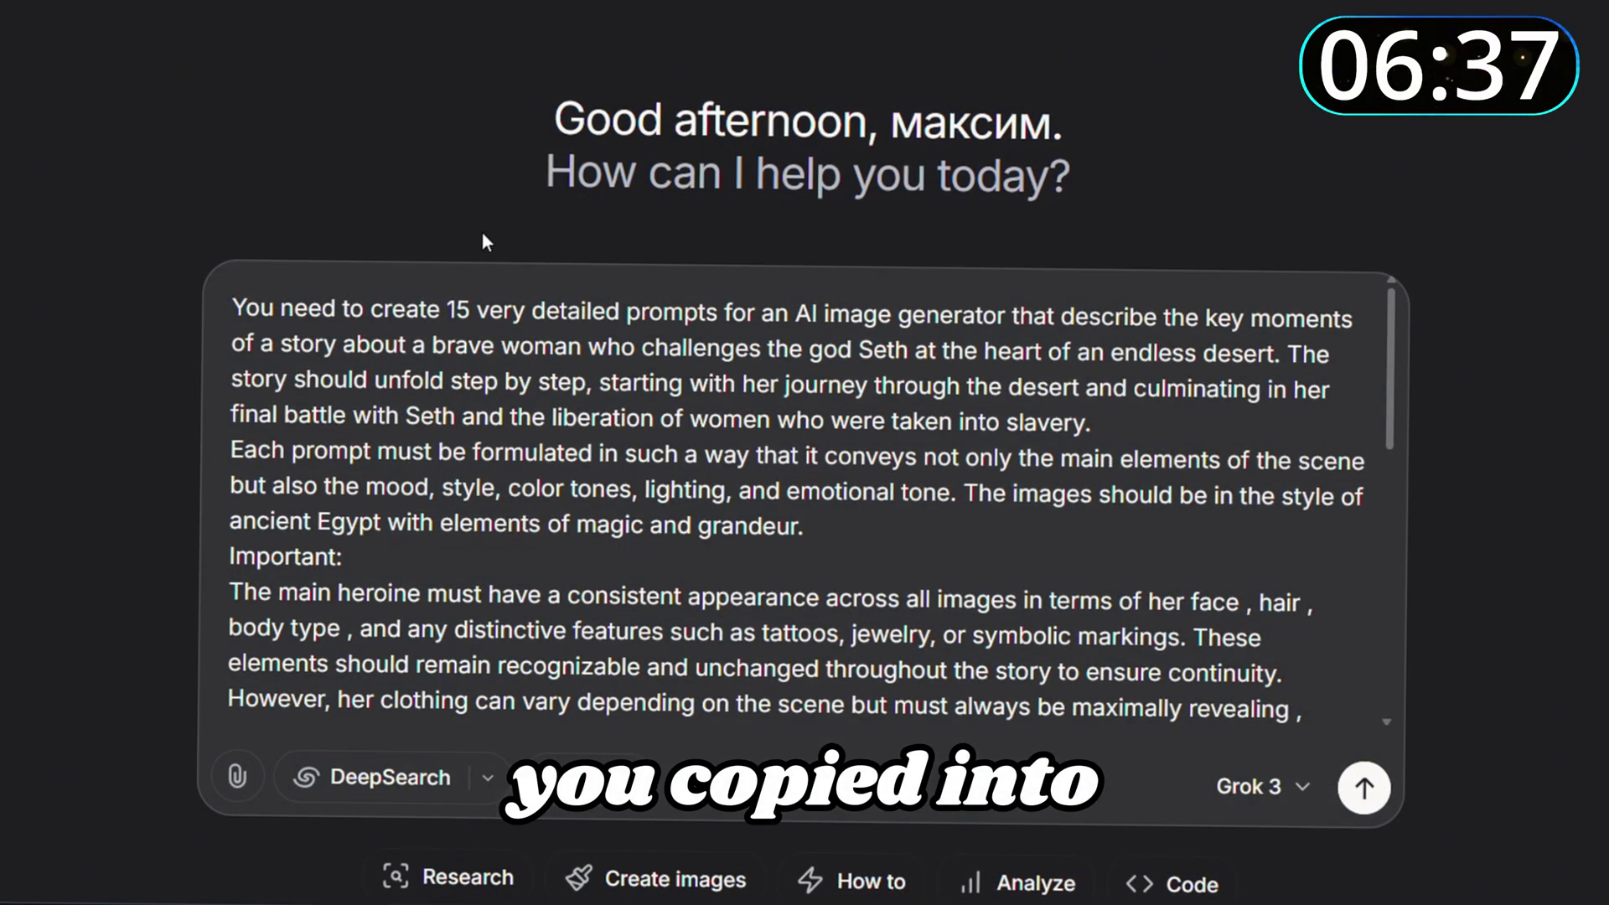
double_click(458, 312)
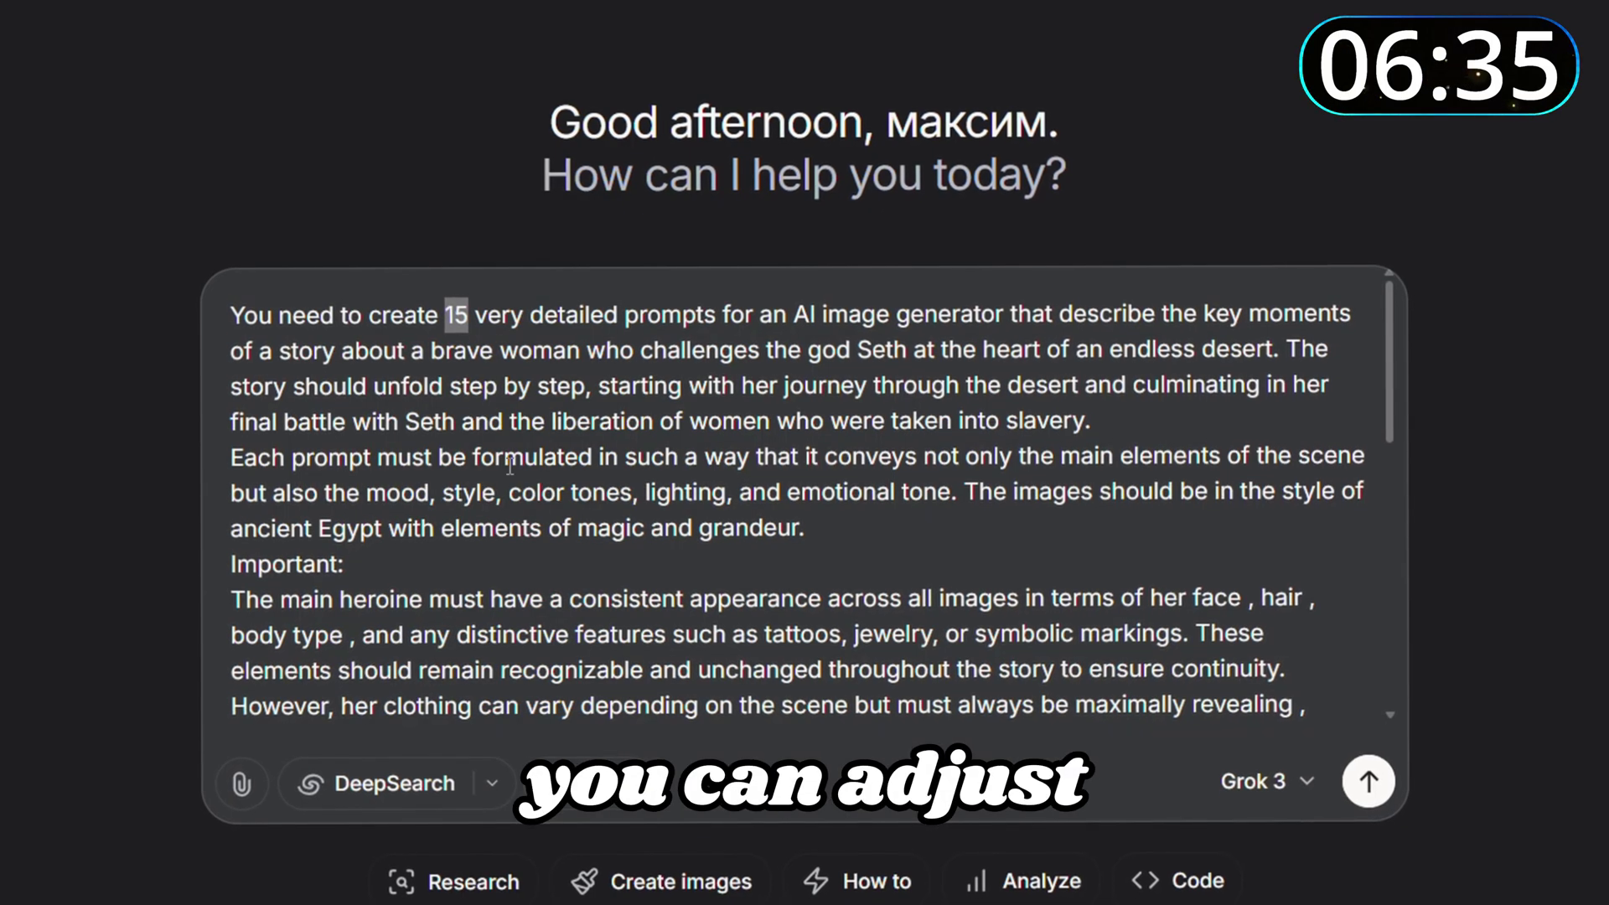
left_click(1365, 786)
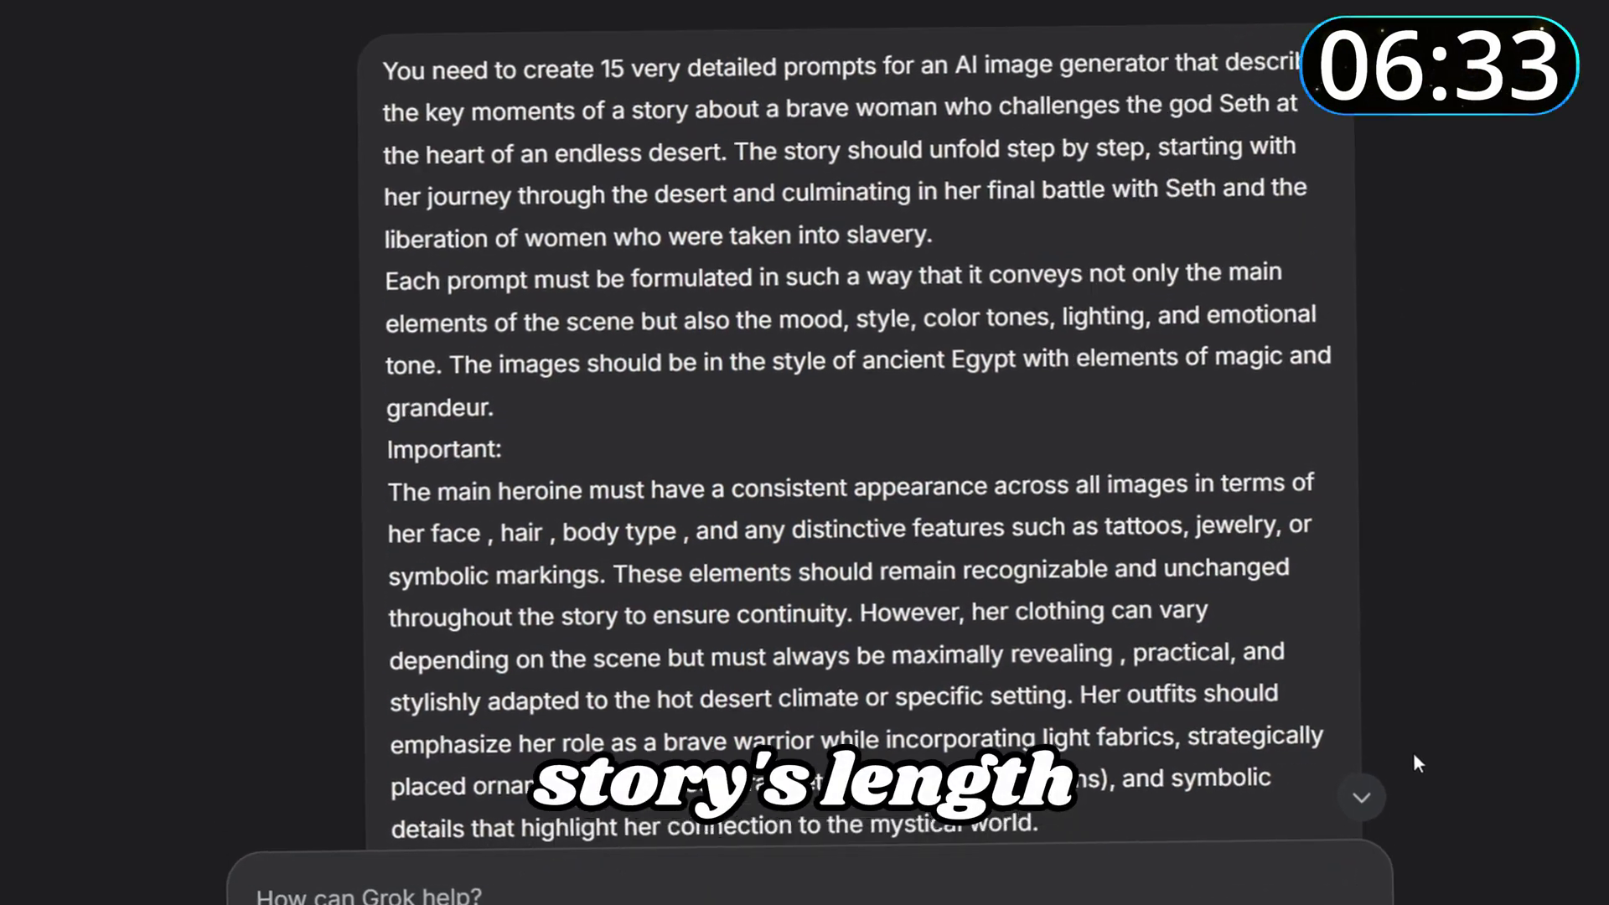
scroll(1416, 850, "down", 4)
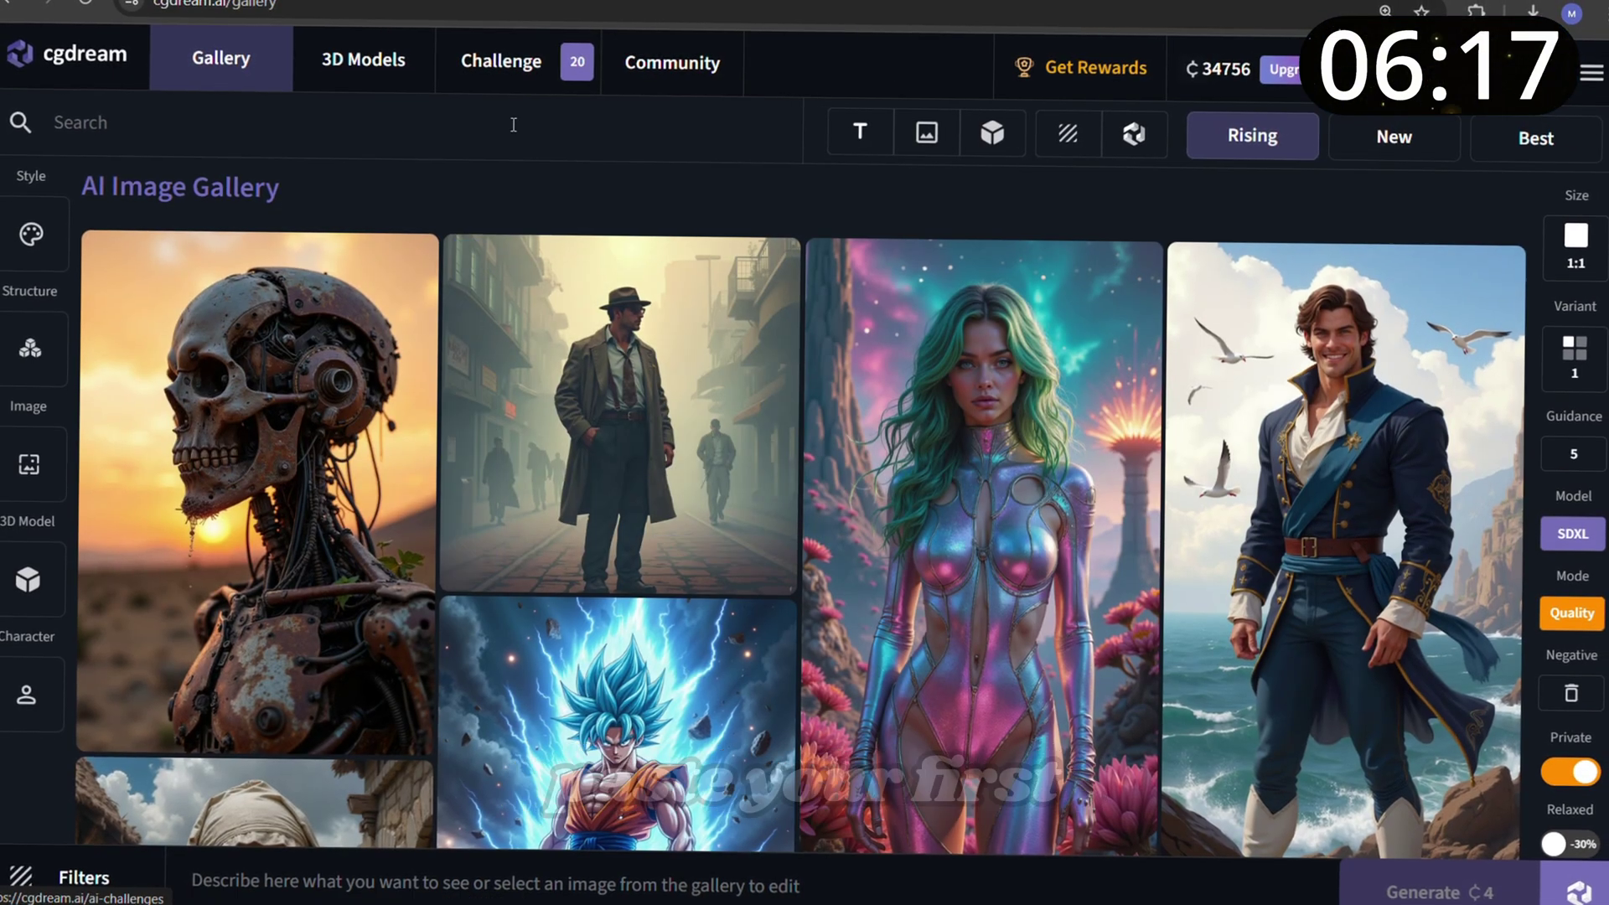
Step: Switch to CGDream, paste the first scene prompt, and set a 16:9 aspect ratio, 2 variations and the Flux model
key("ctrl+v")
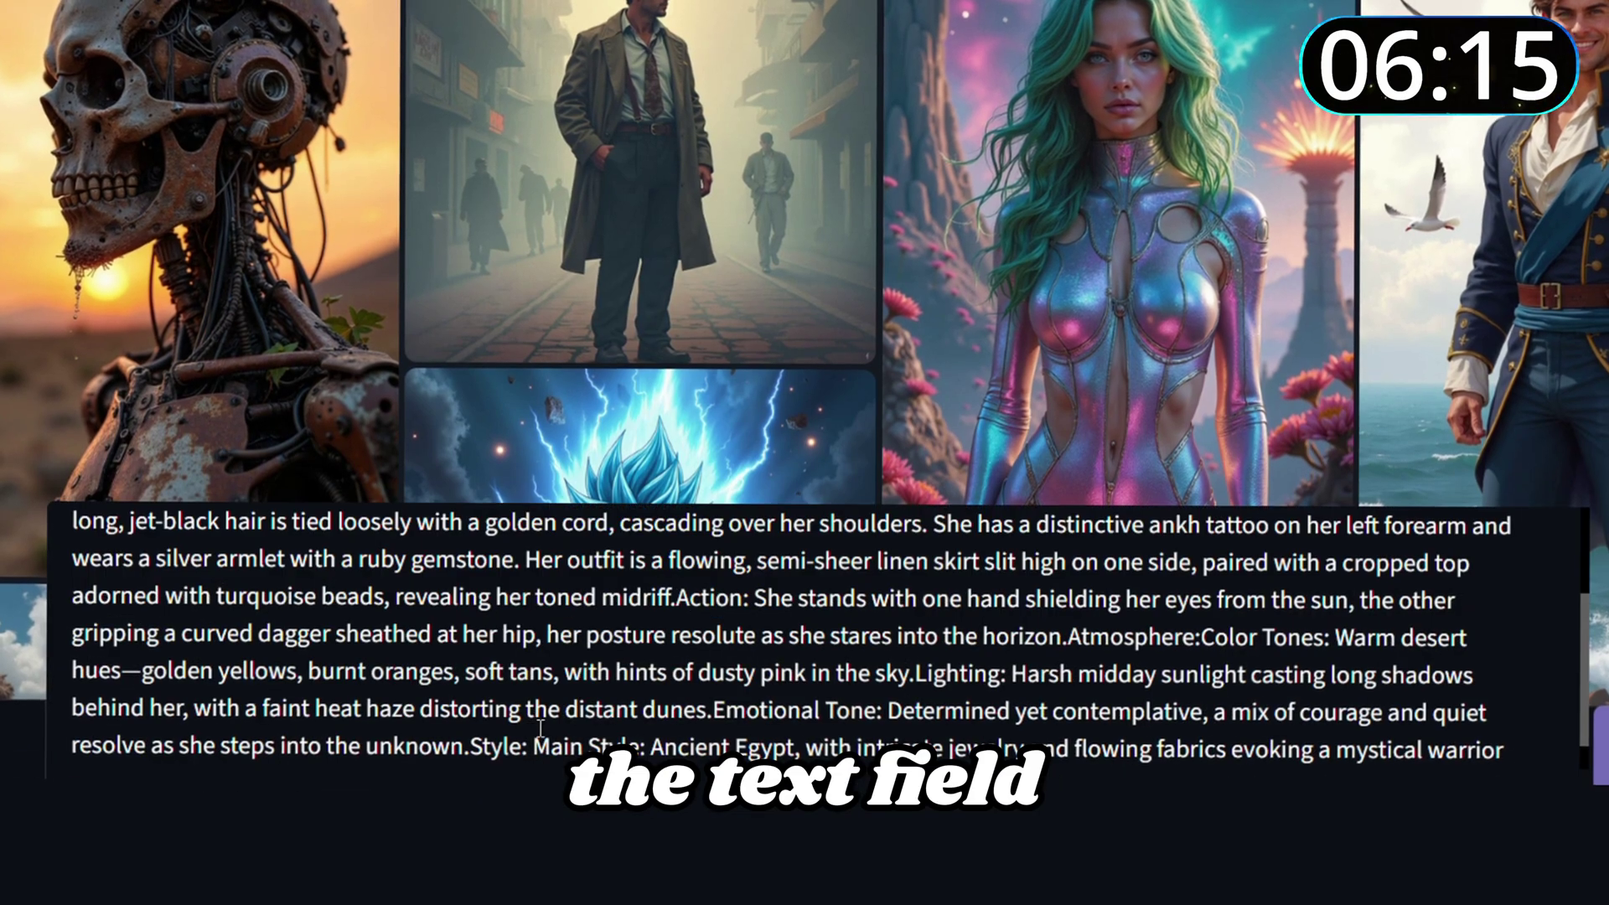
scroll(541, 733, "up", 3)
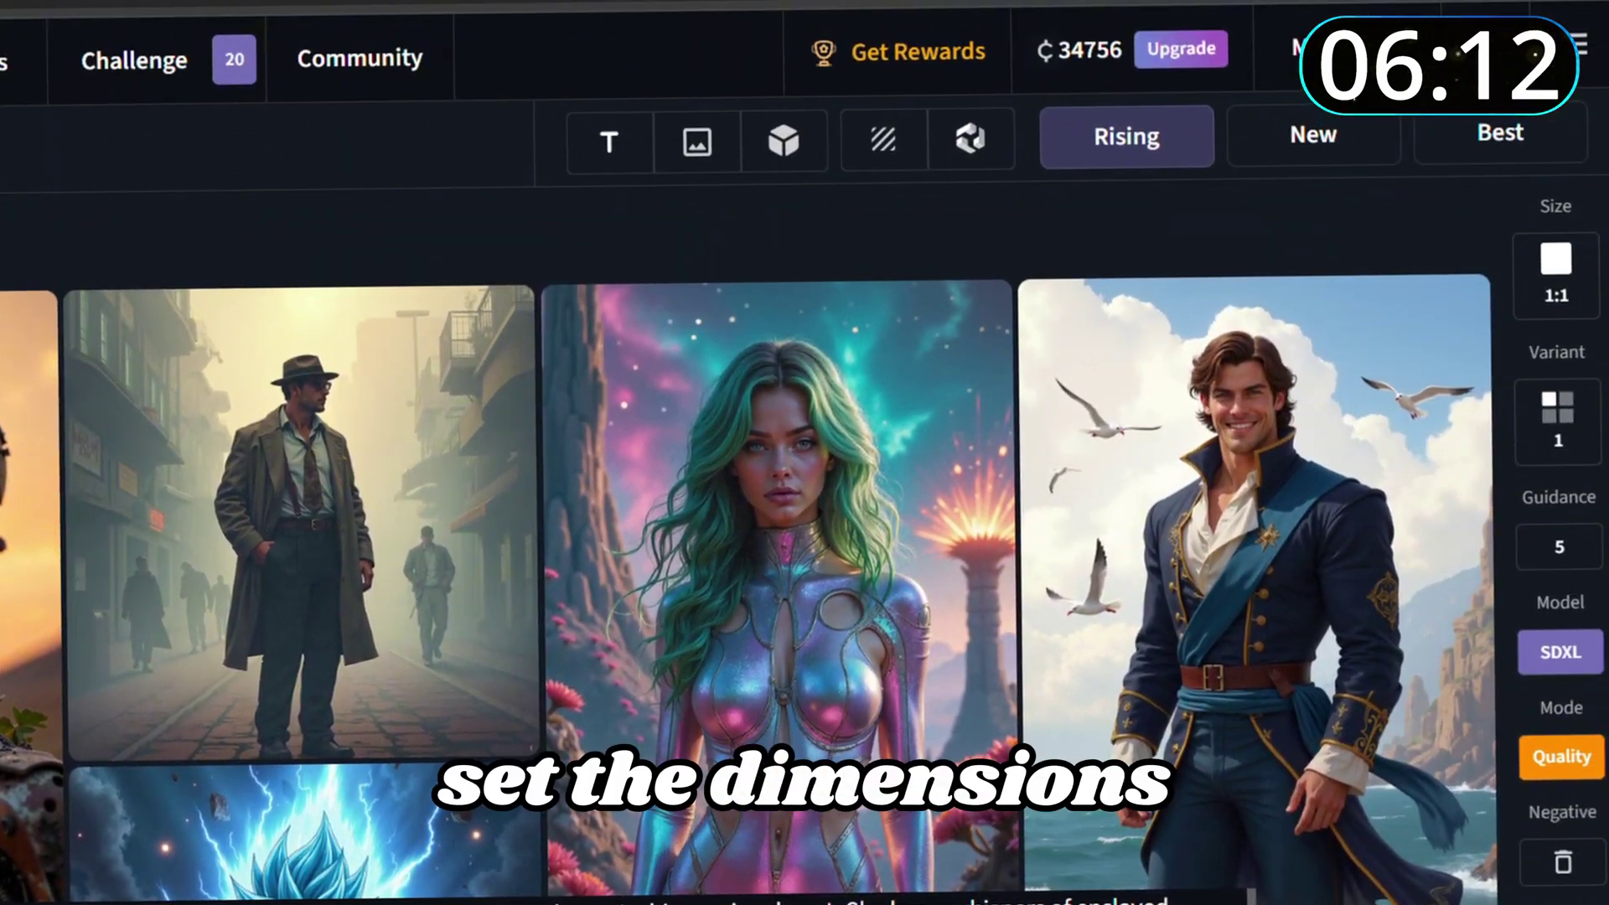
left_click(1562, 251)
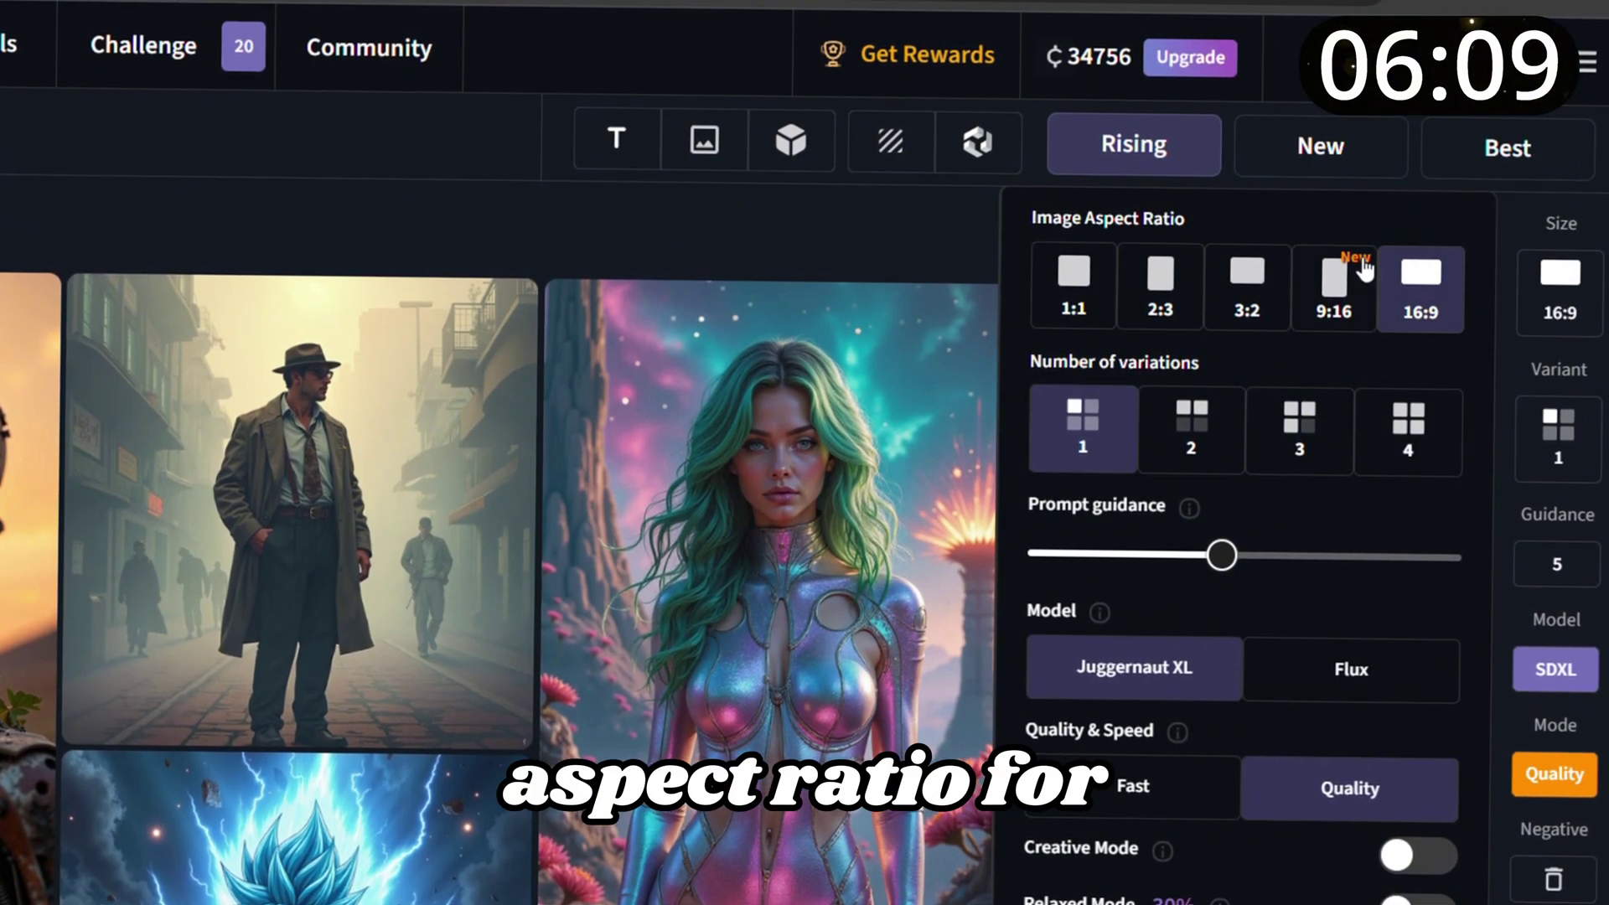
left_click_drag(1257, 359, 1021, 371)
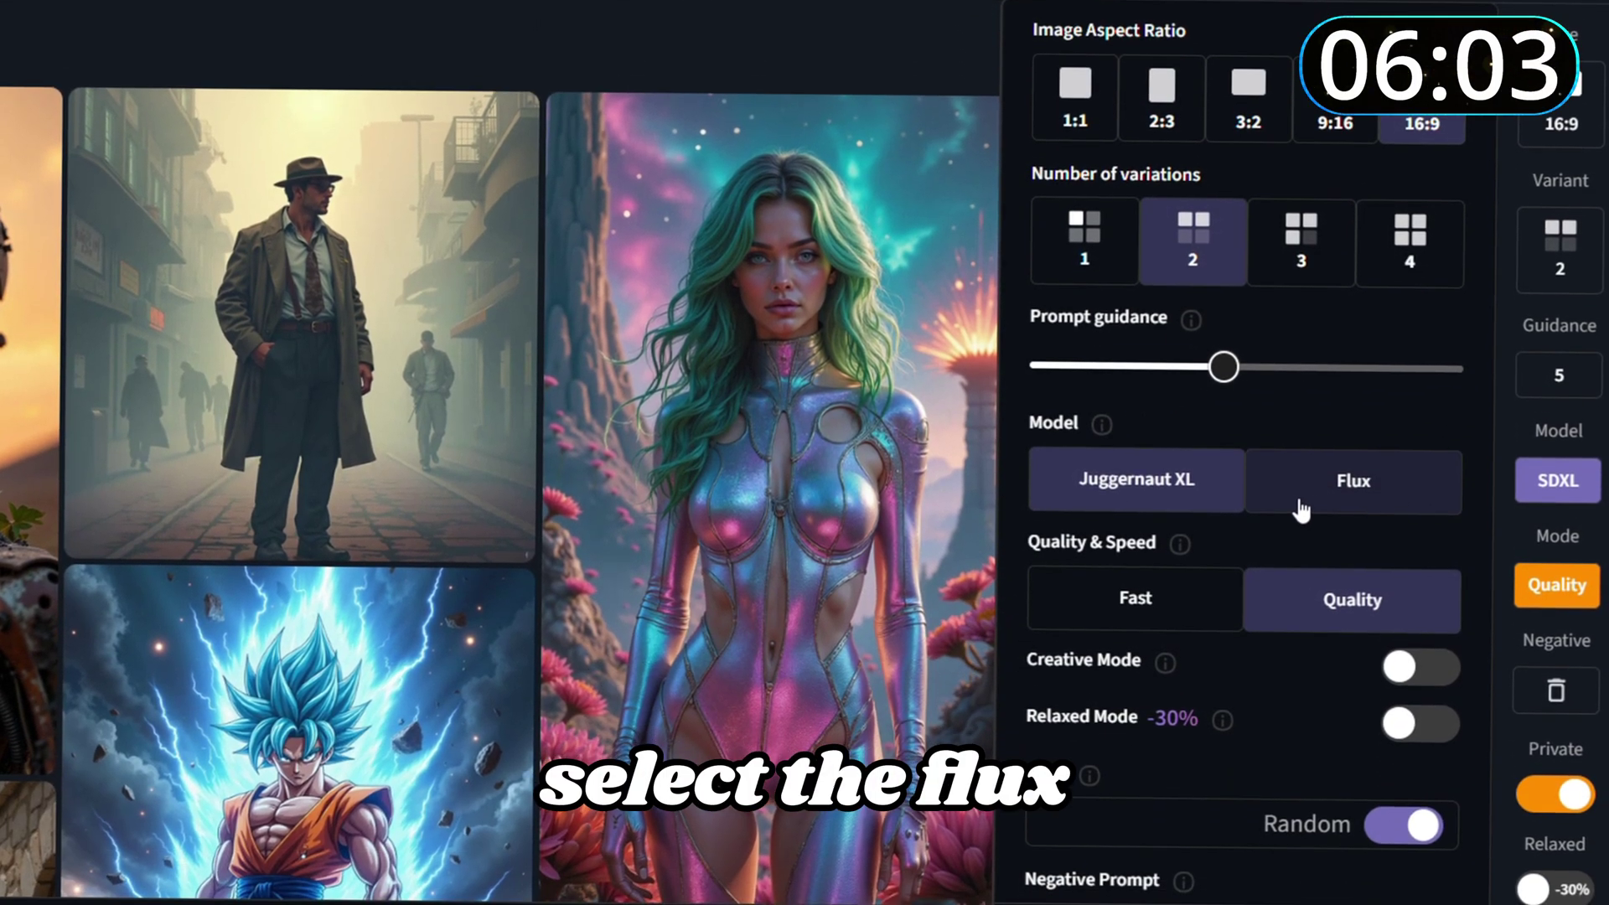
left_click(1406, 511)
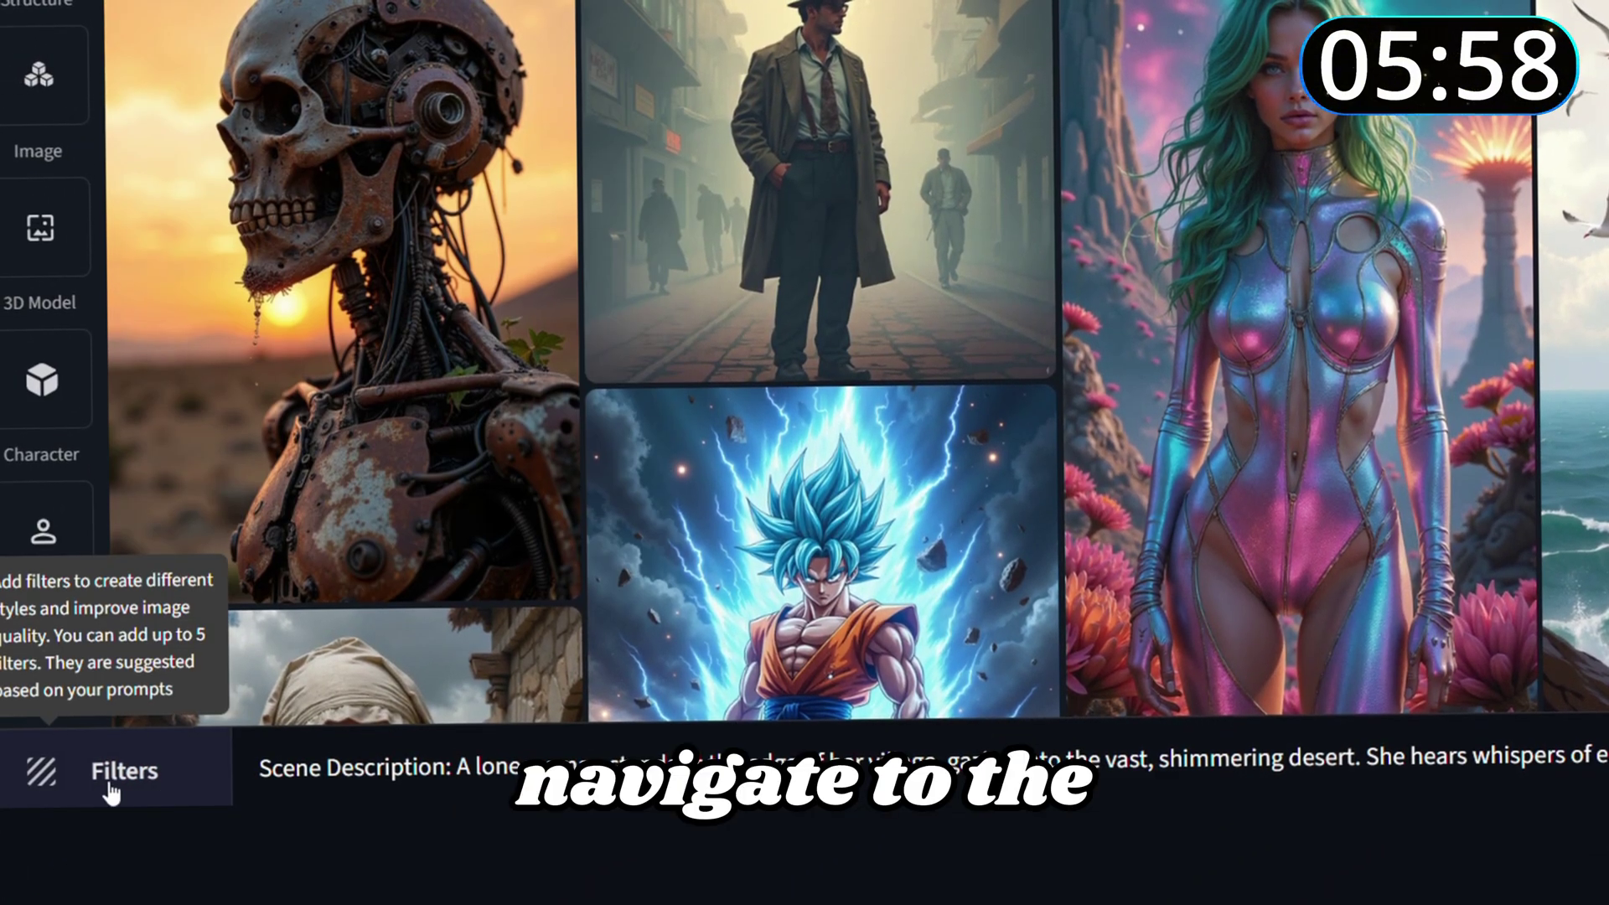
Step: Add the Desert, Egyptian, Woman Realistic and Adult Filter filters to the prompt and generate the images
left_click(109, 788)
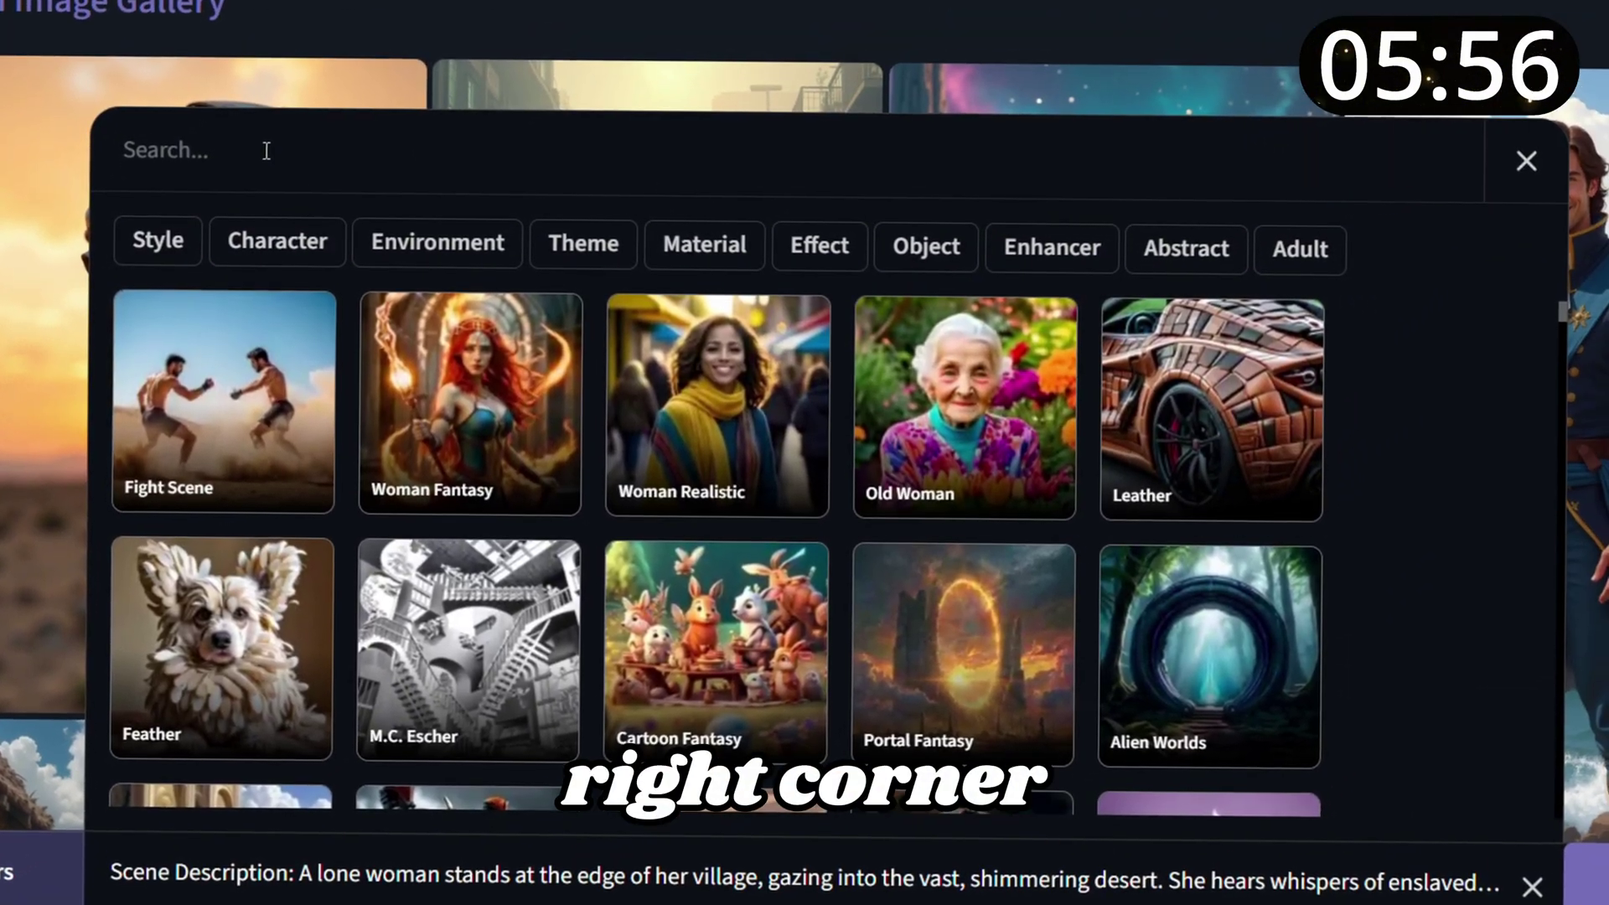
type("Desert")
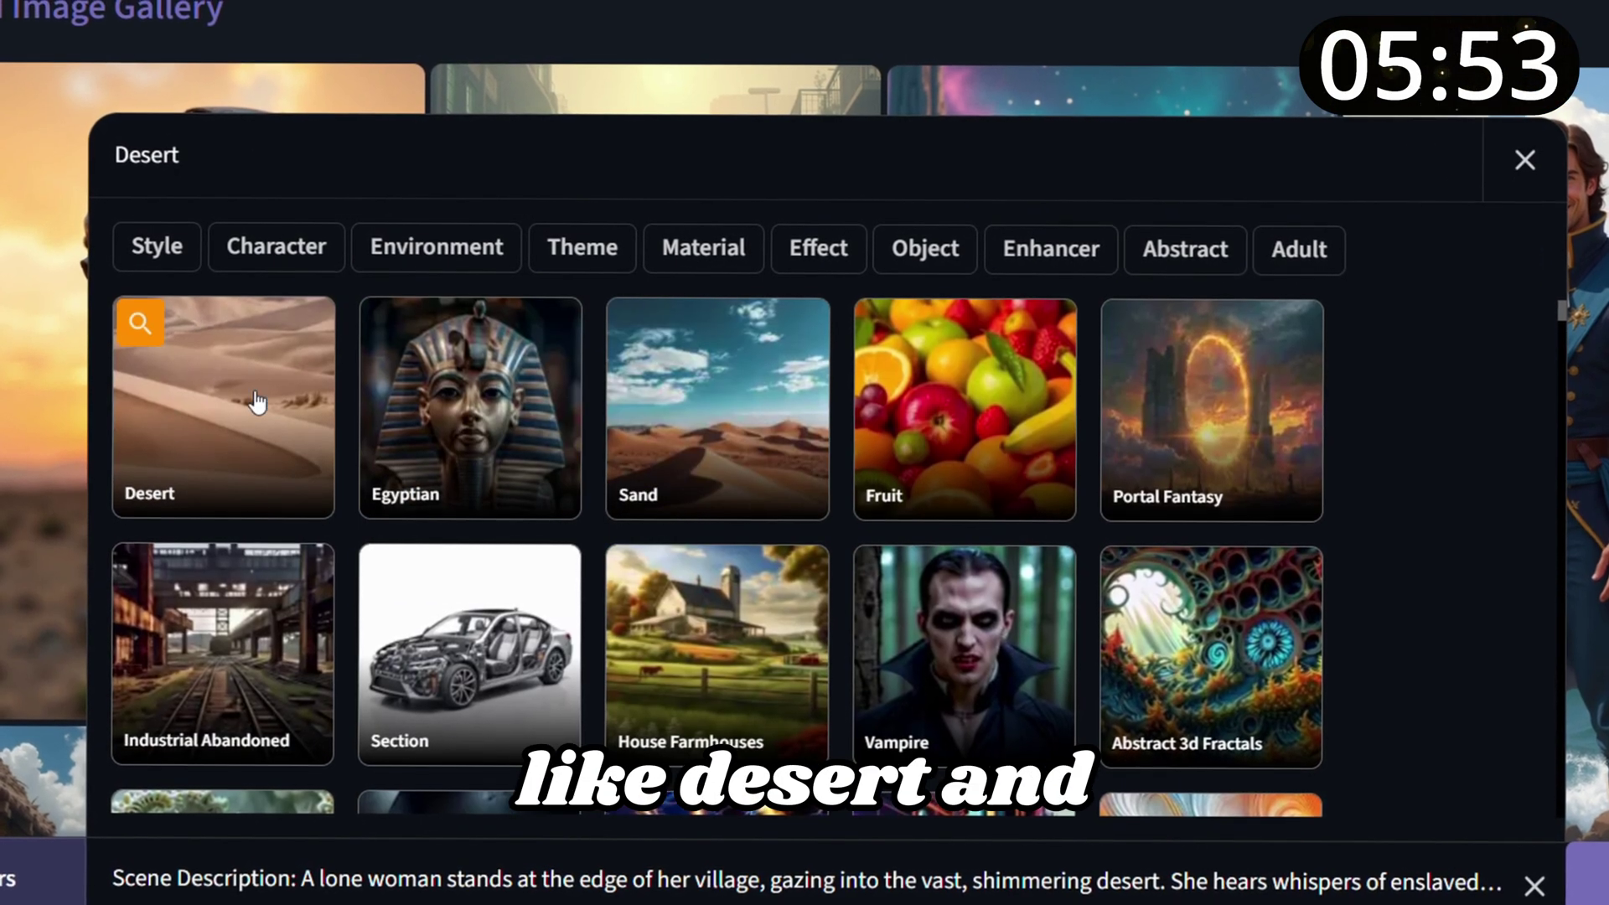
left_click(257, 402)
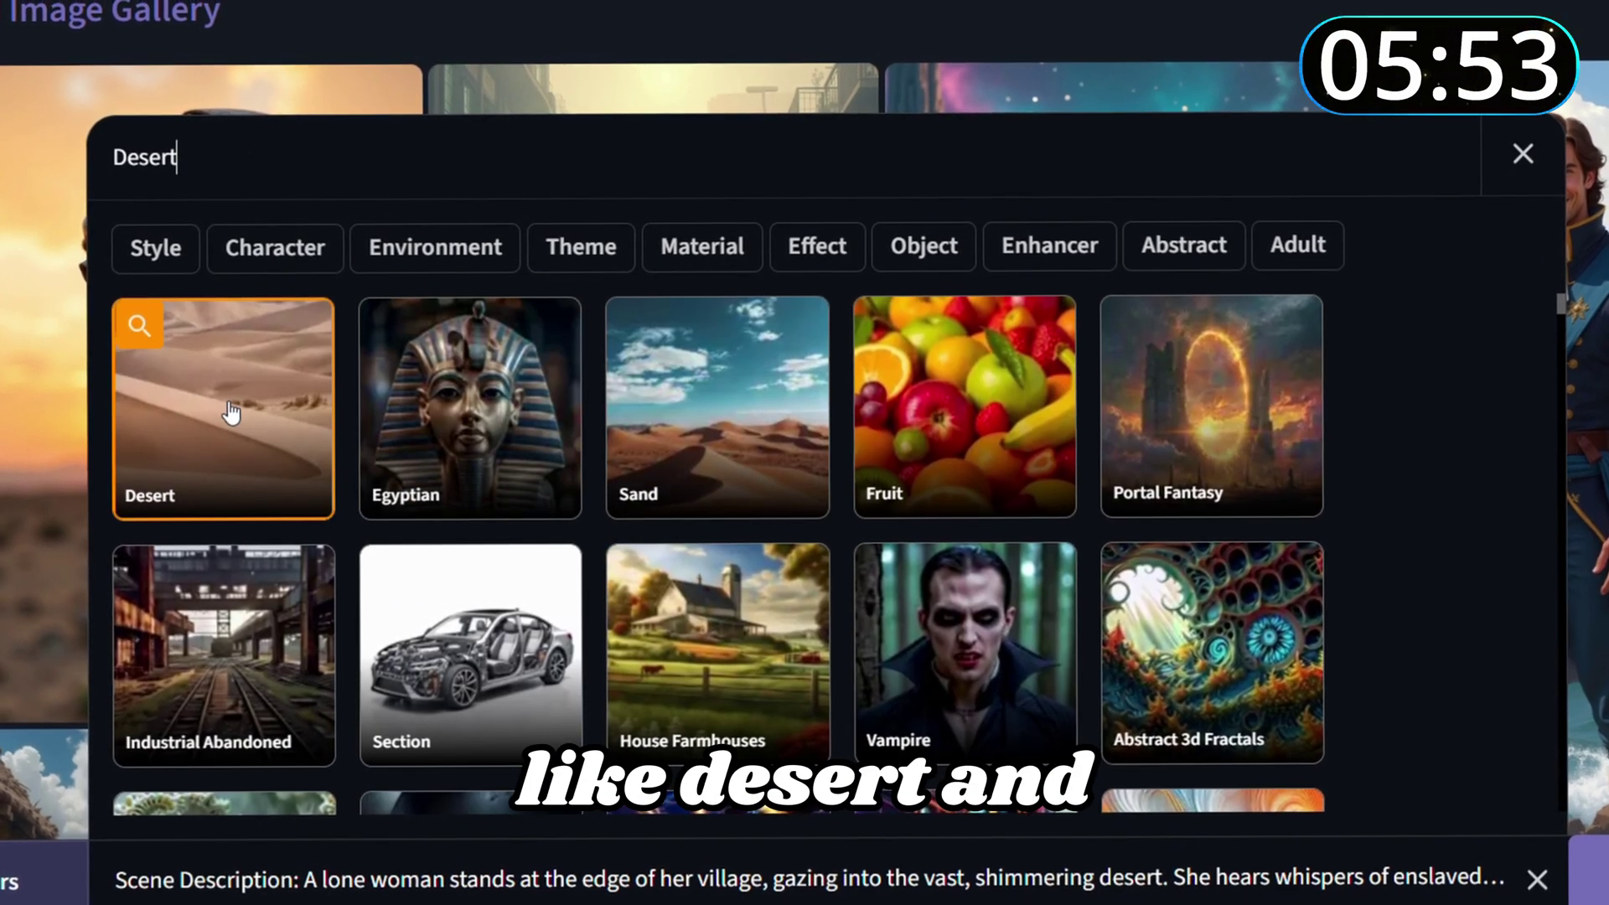
left_click(447, 433)
double_click(134, 161)
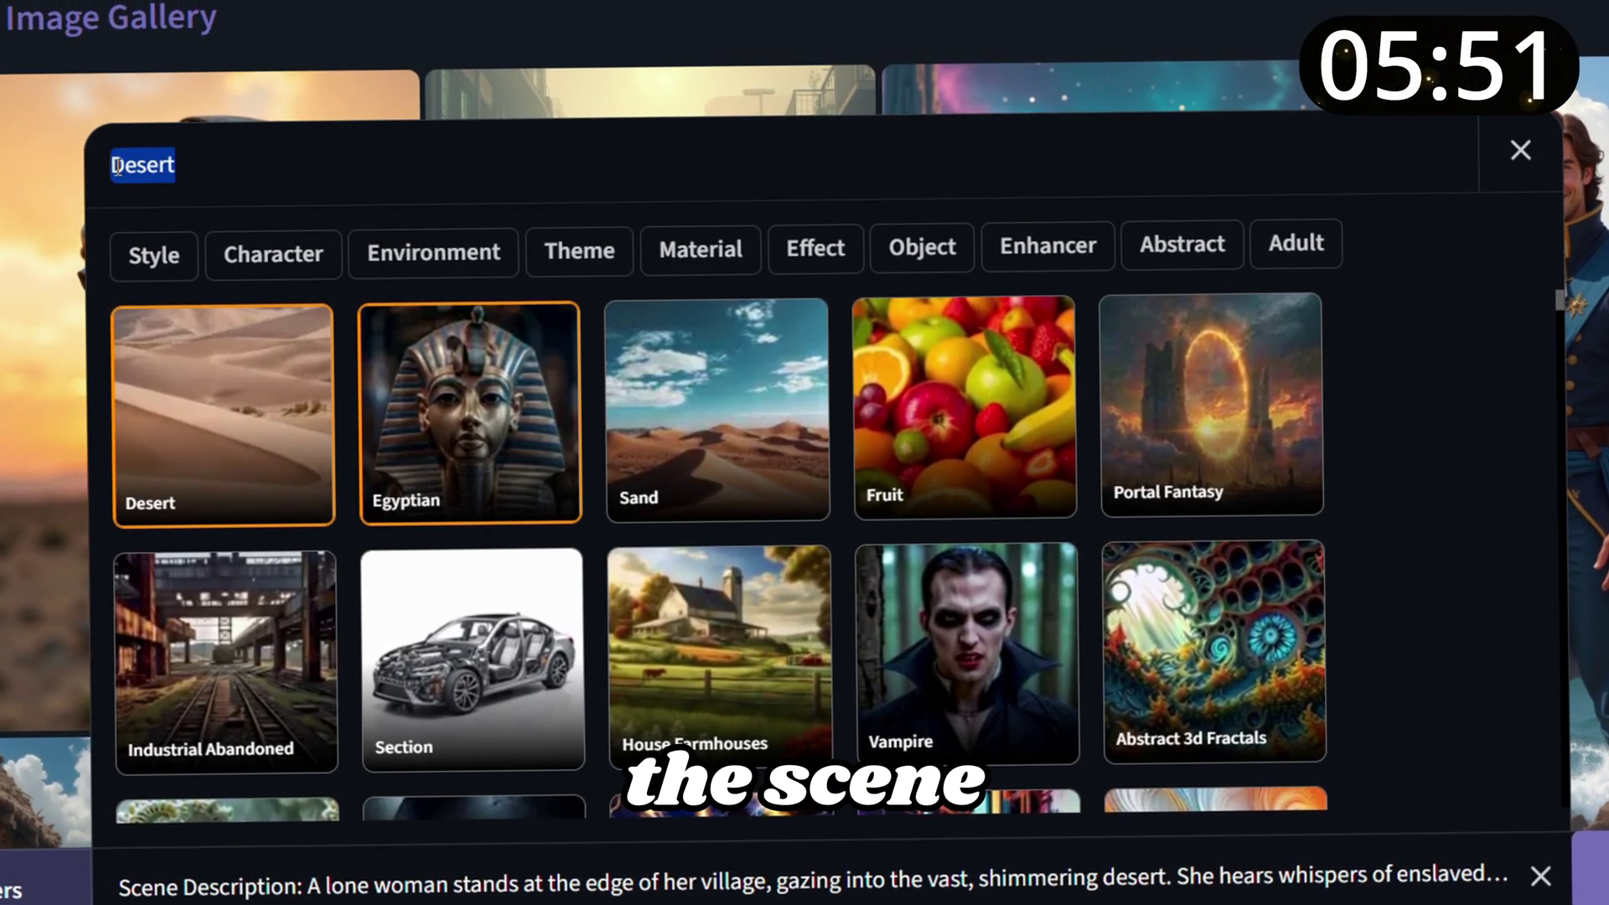
type("woman realistic")
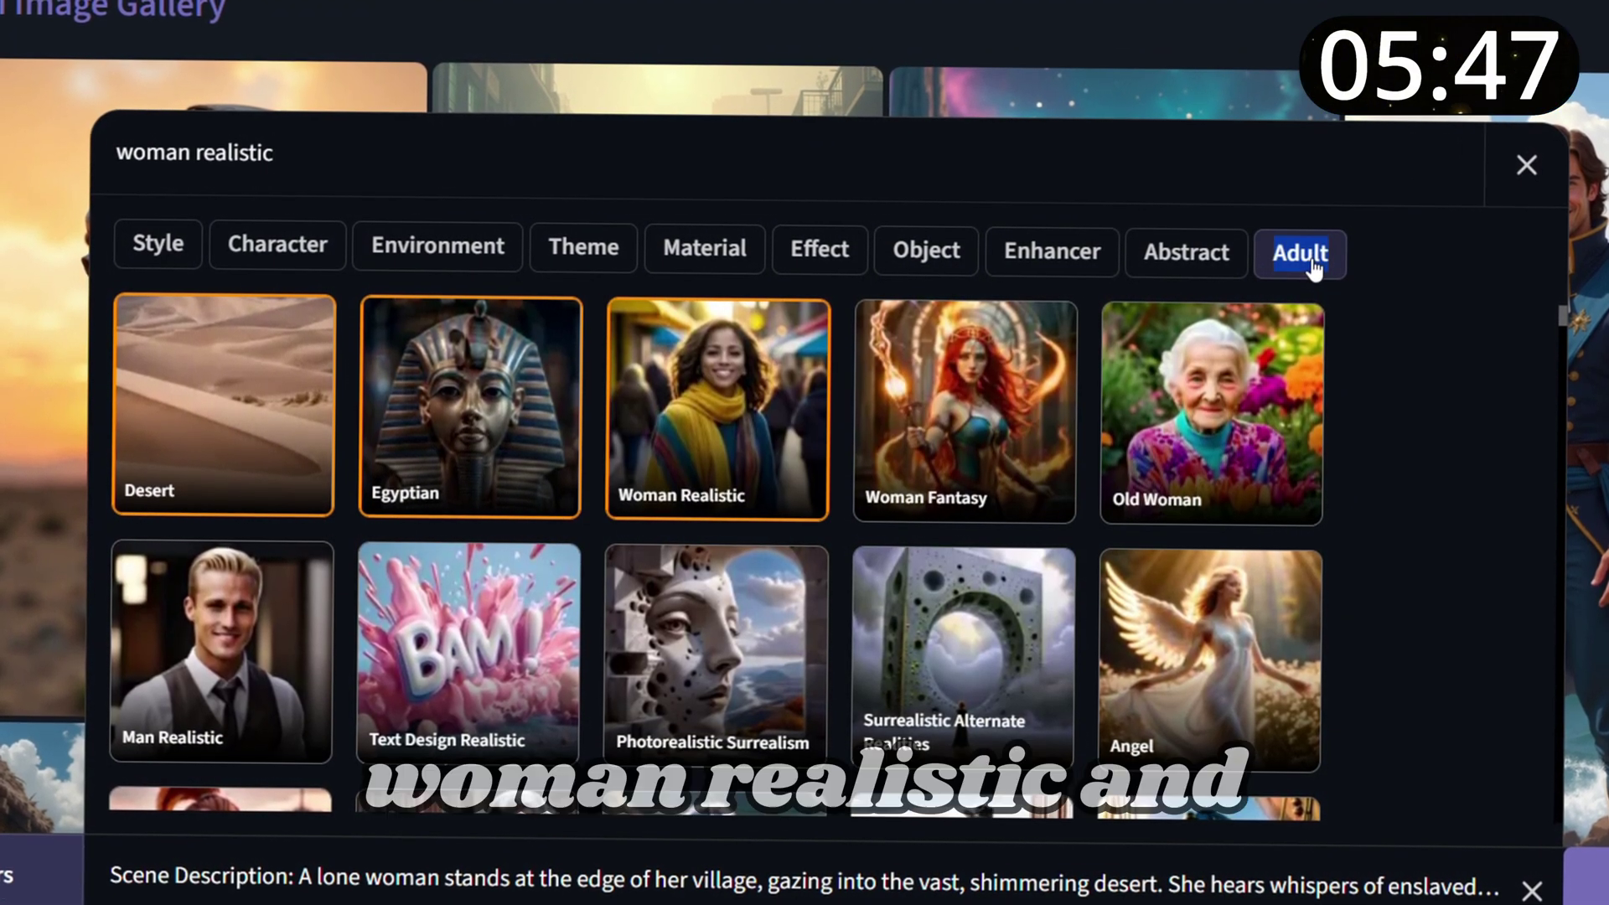
left_click(1307, 254)
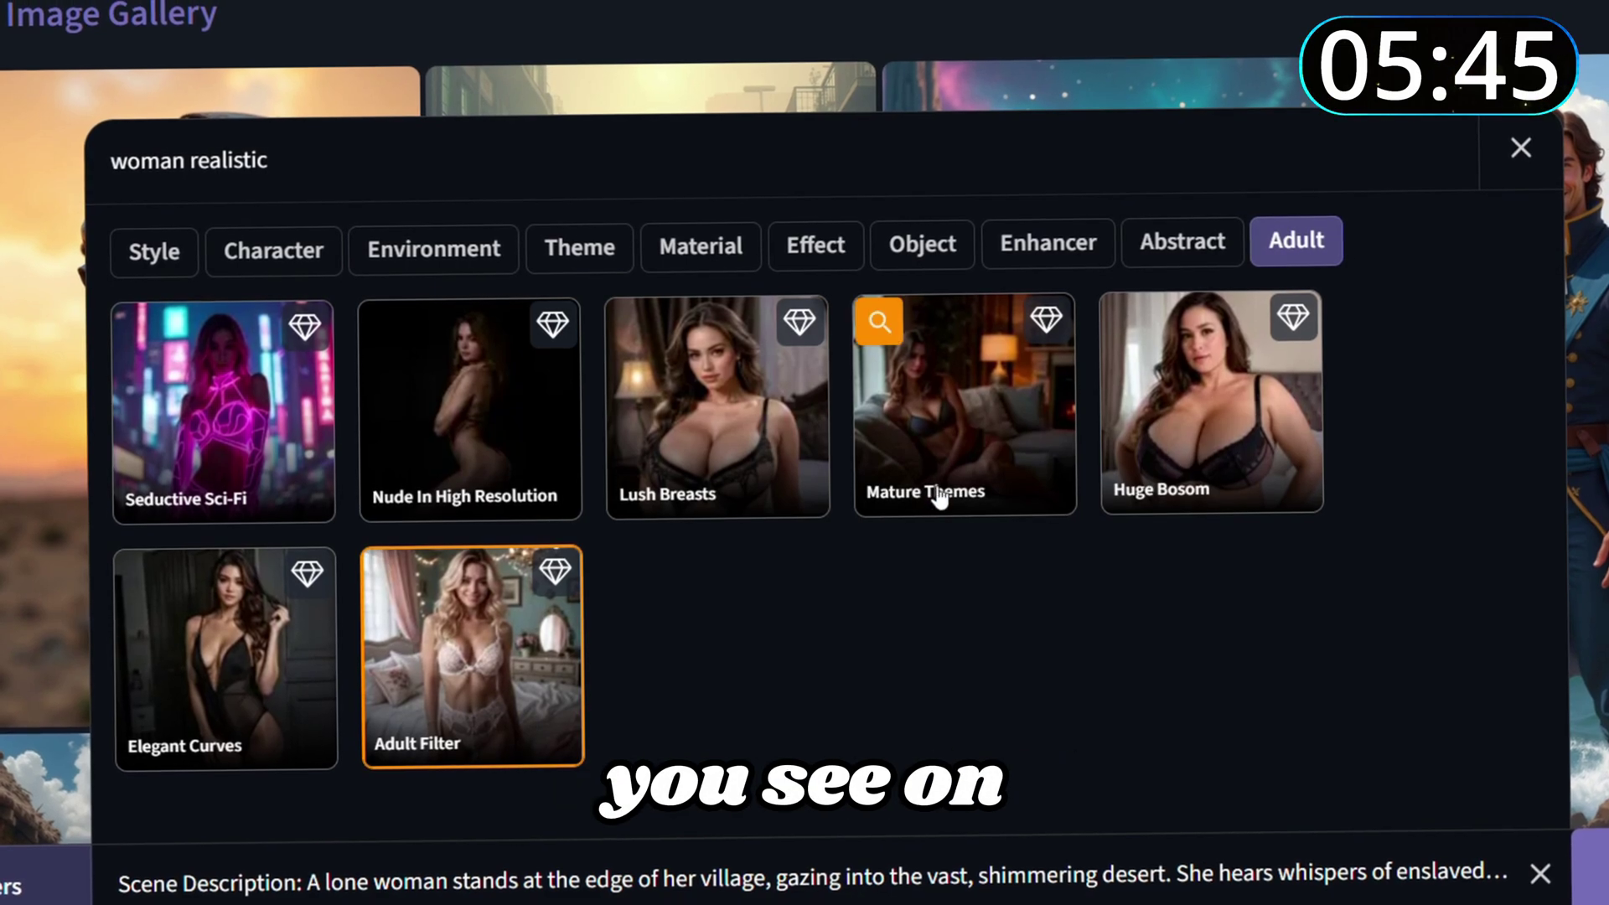
key("Escape")
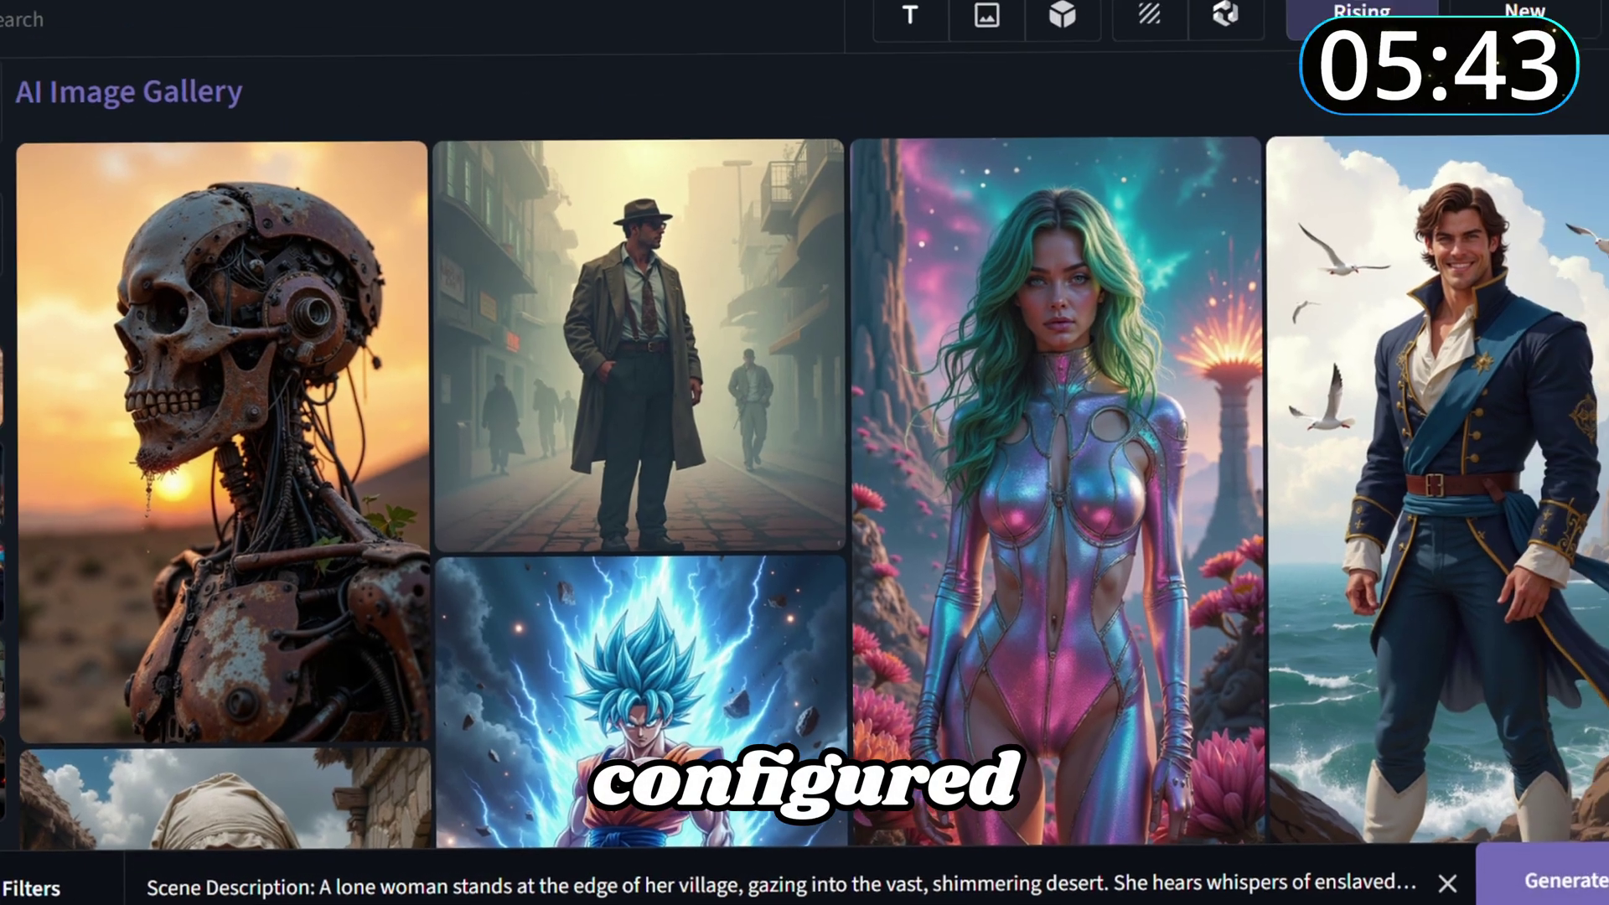
left_click(1417, 879)
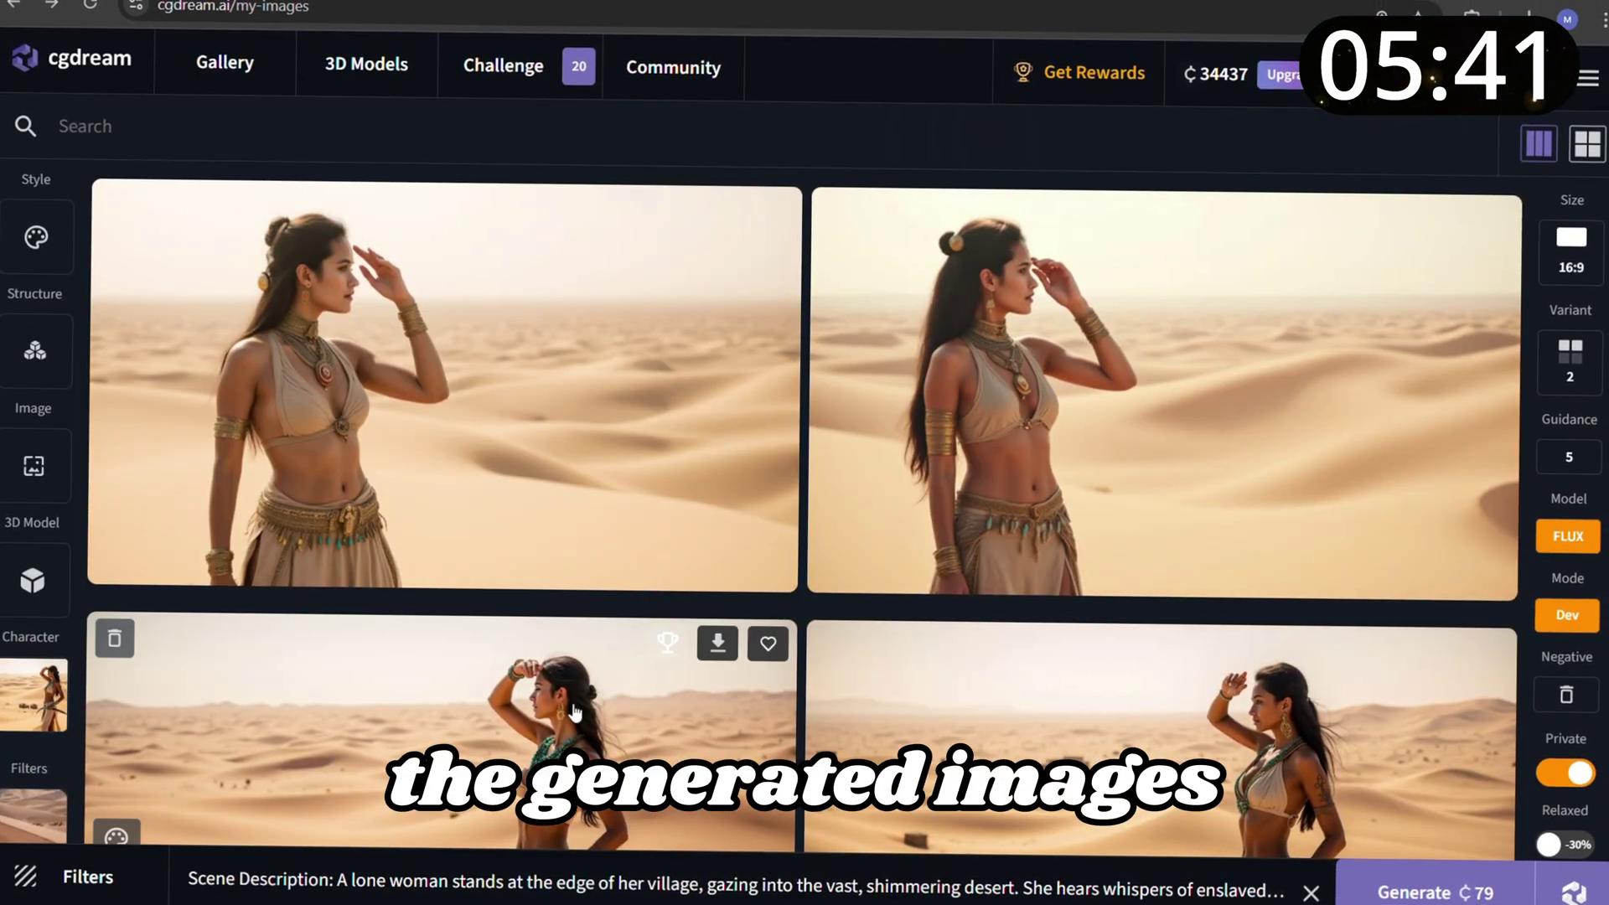
Step: Open the first generated desert image, compare it with the neighbouring one, and upscale it x2
left_click(605, 210)
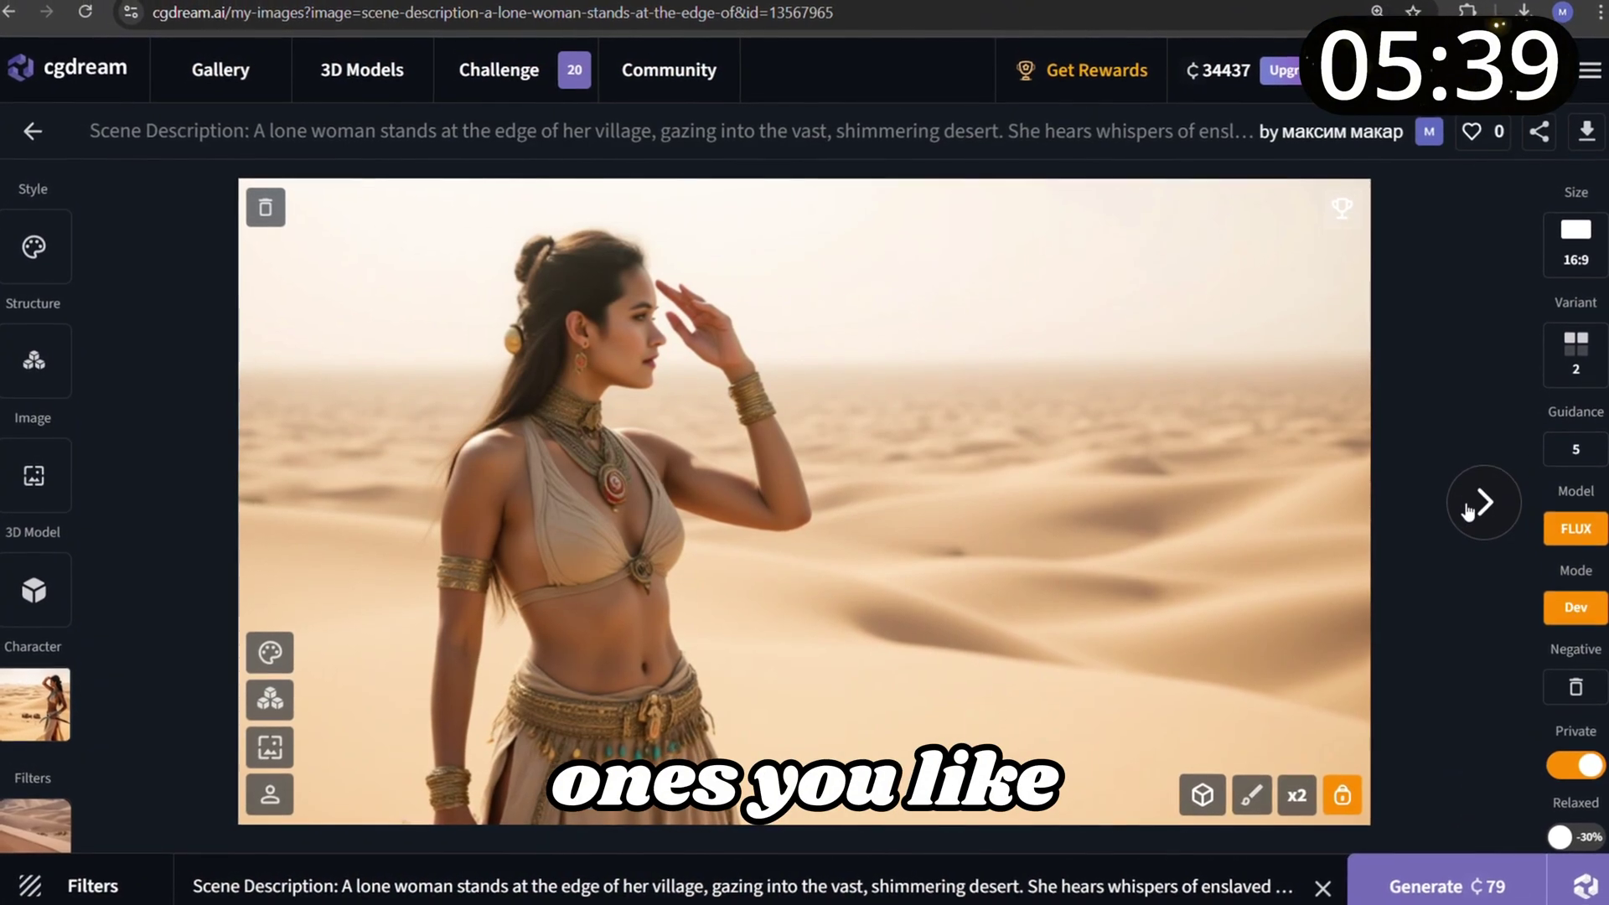
left_click(1468, 509)
left_click(145, 513)
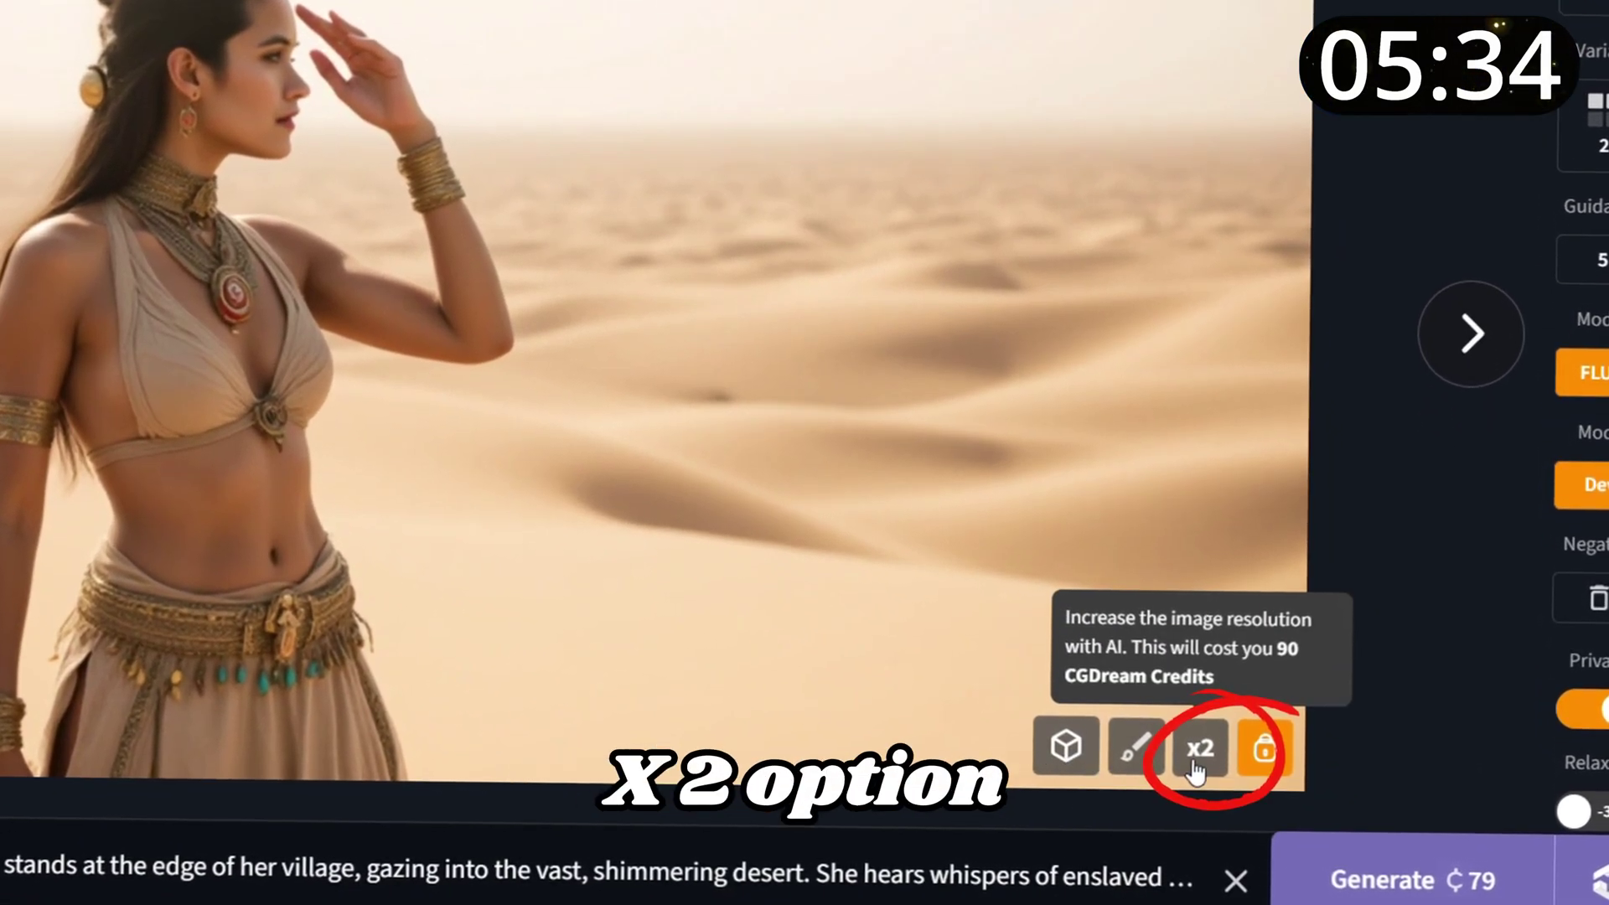
left_click(1196, 764)
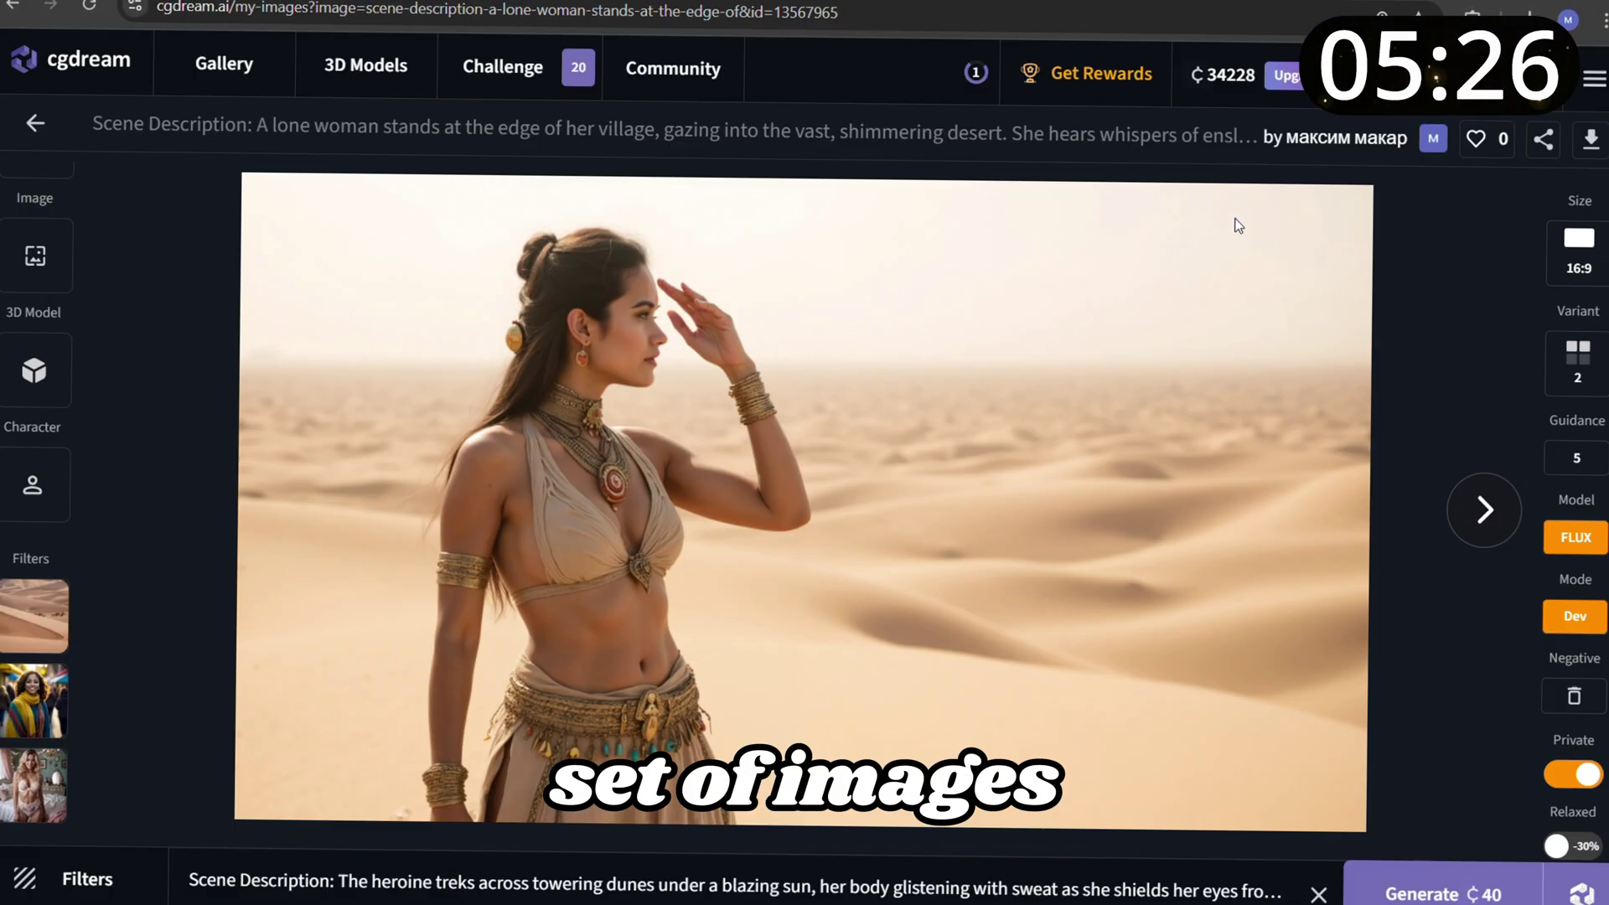
Step: Switch to Grok 3, paste the request for 5 image prompts of the woman on the bed, and submit it
mouse_move(67, 641)
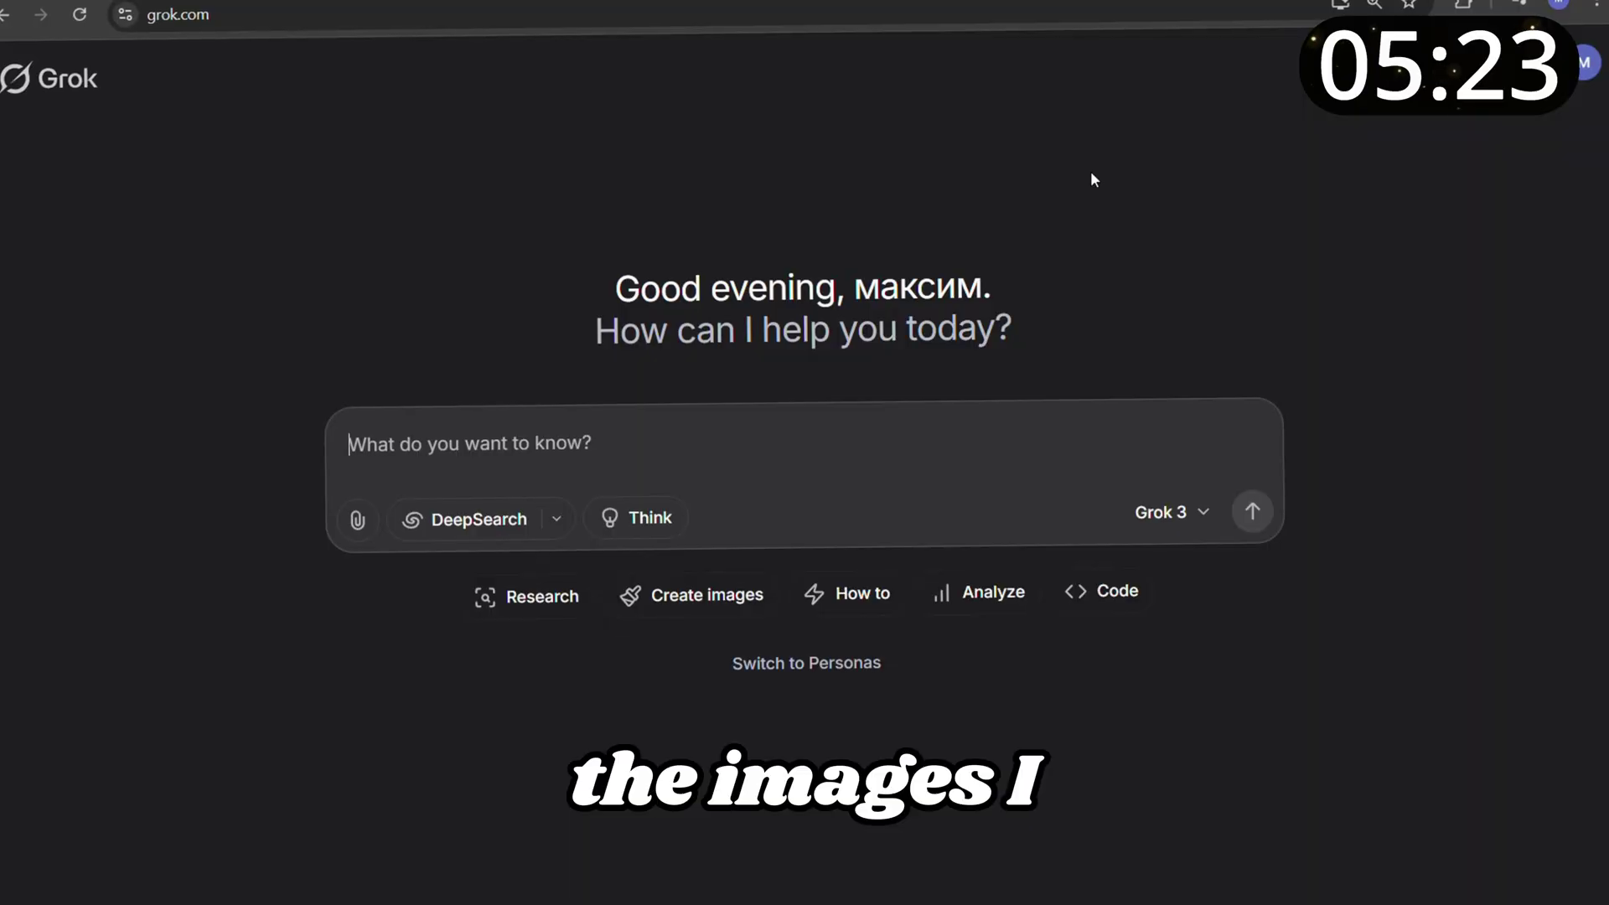
key("ctrl+v")
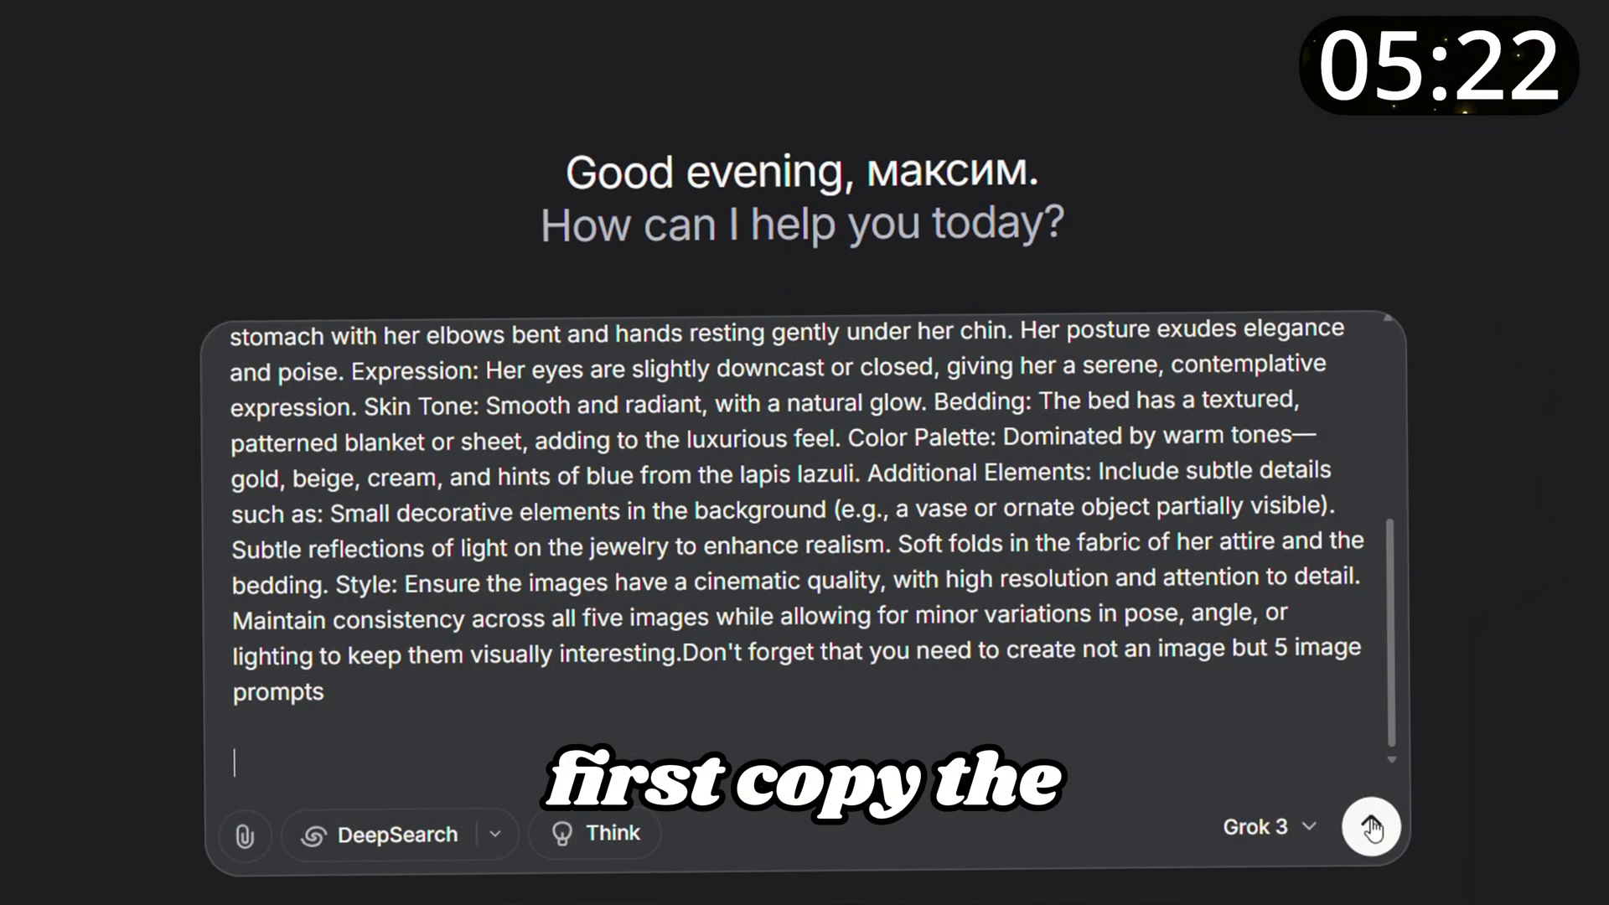
left_click(1370, 828)
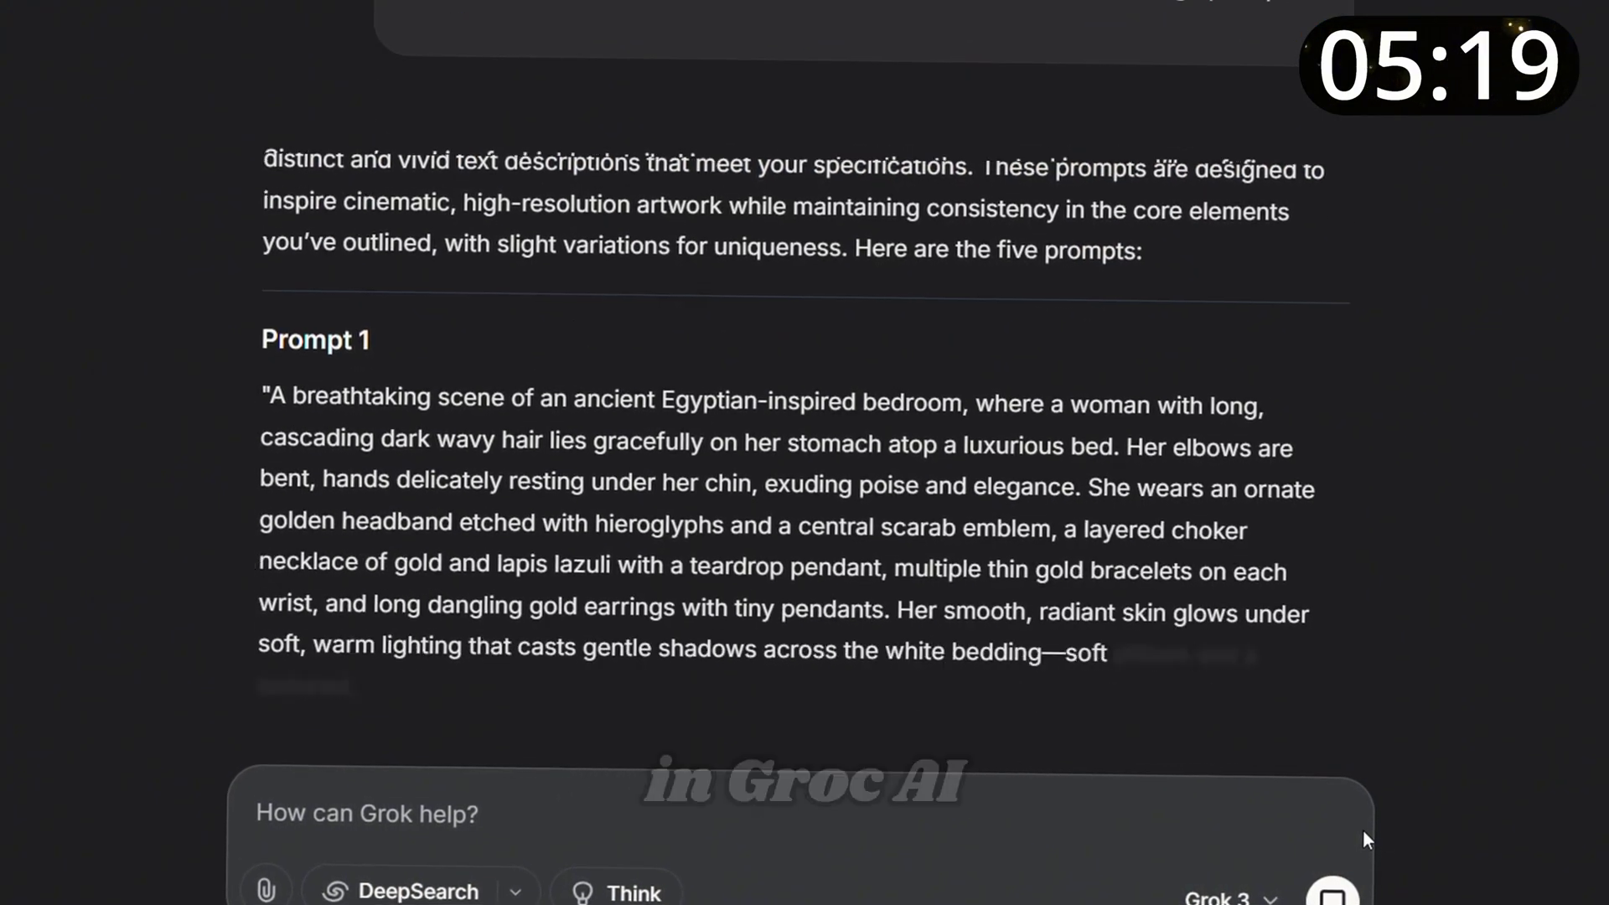
Step: Copy the full text of Prompt 1 from Grok's answer and generate images from it in CGDream
scroll(1385, 622, "up", 5)
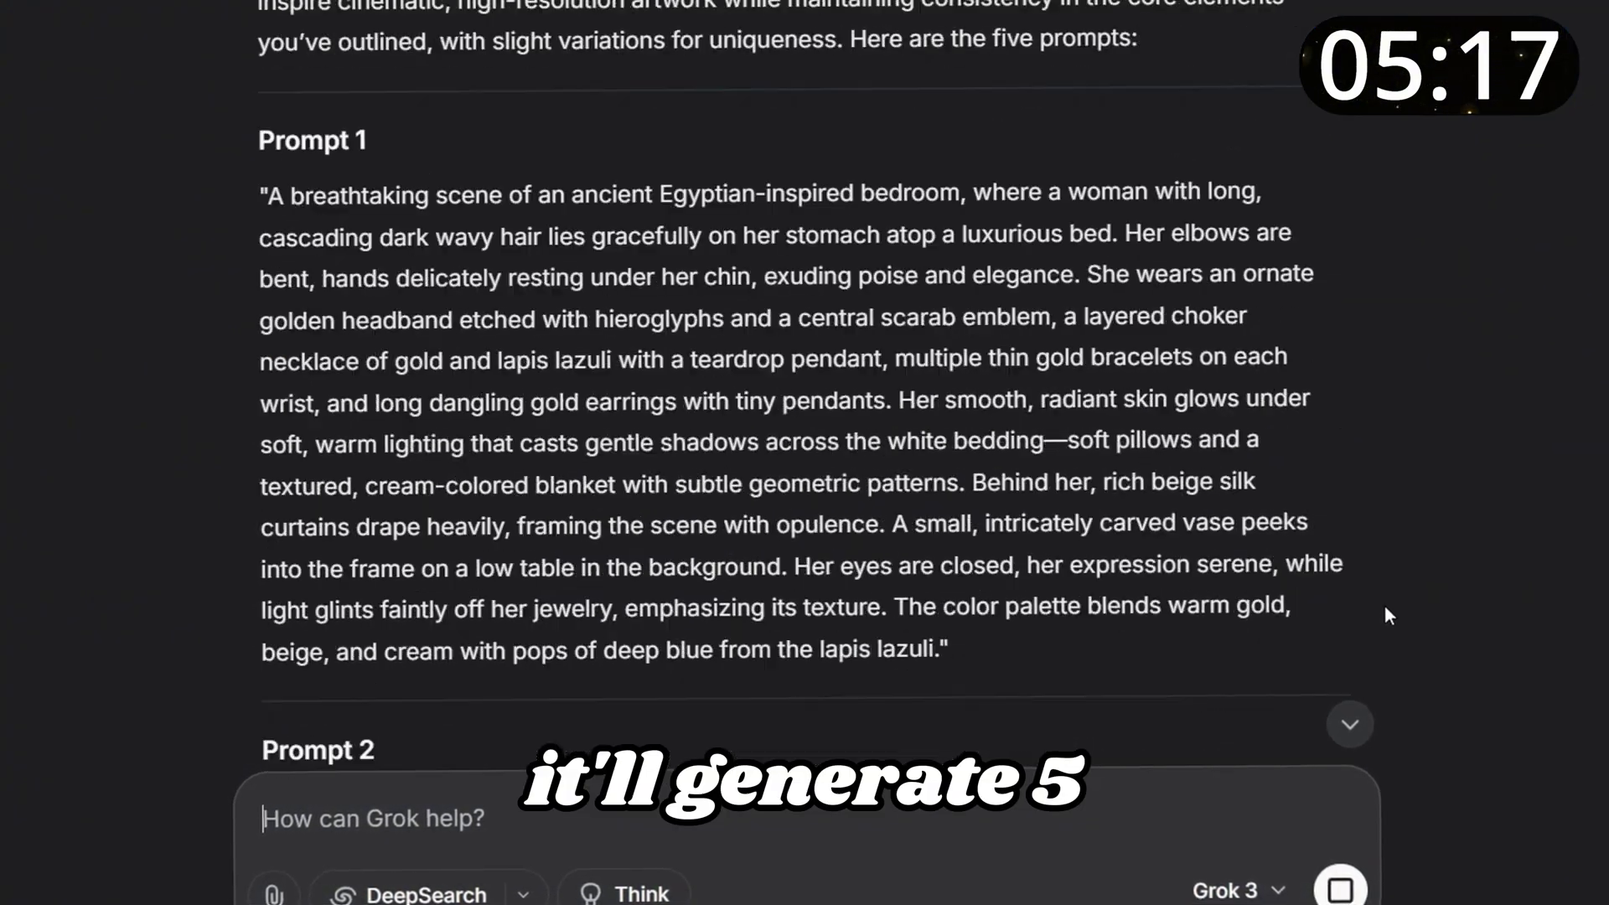
left_click_drag(256, 140, 1168, 580)
right_click(1010, 293)
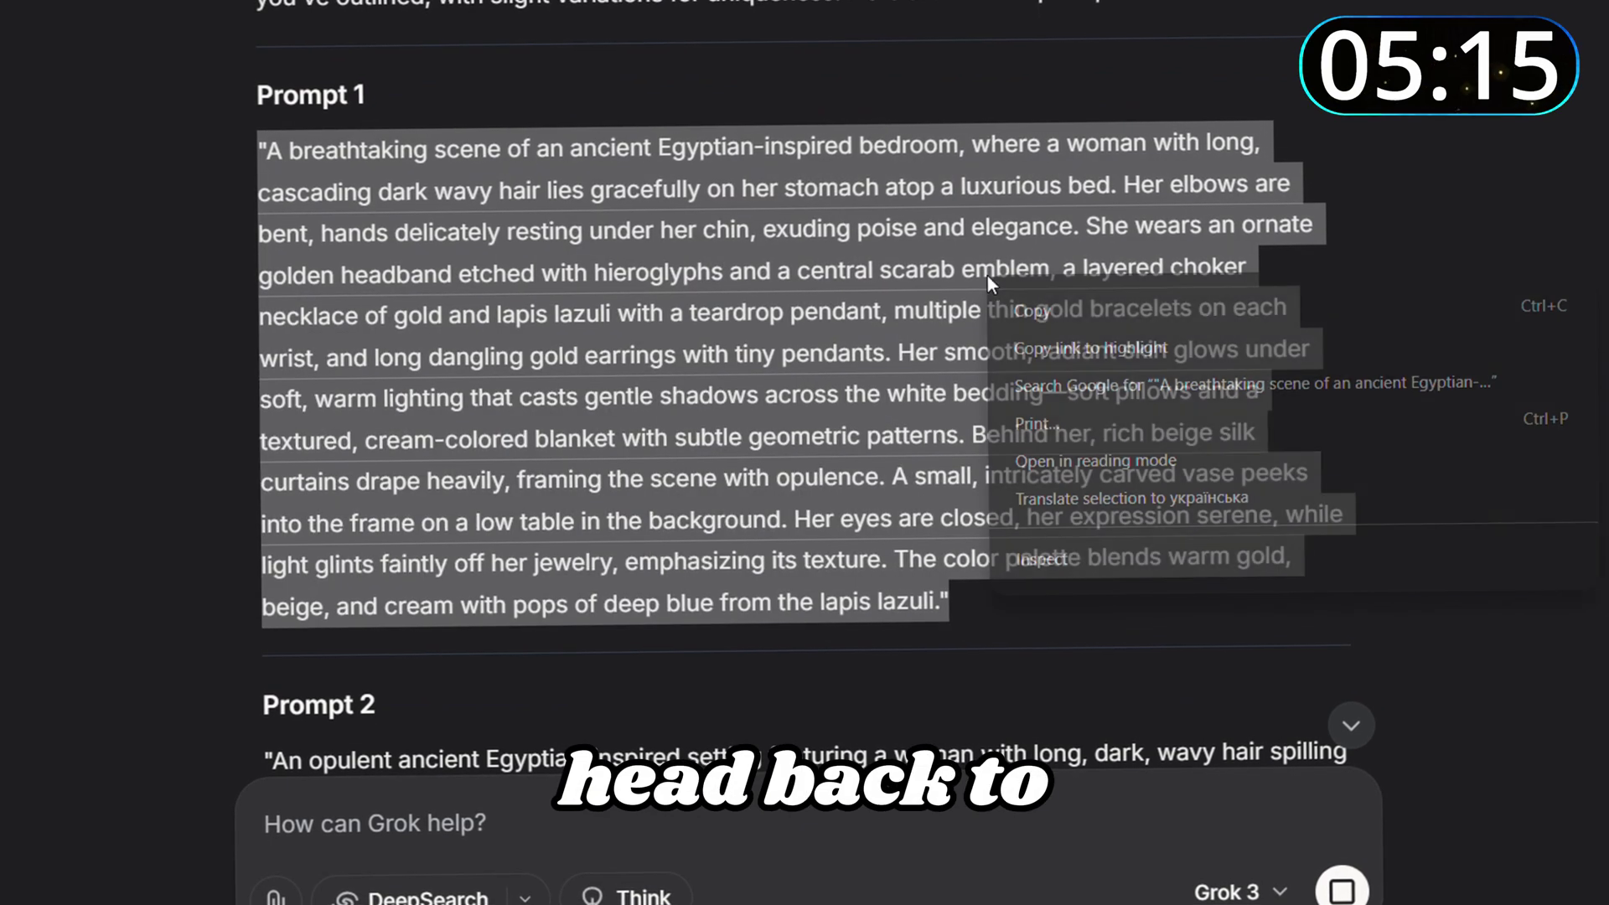
left_click(1017, 302)
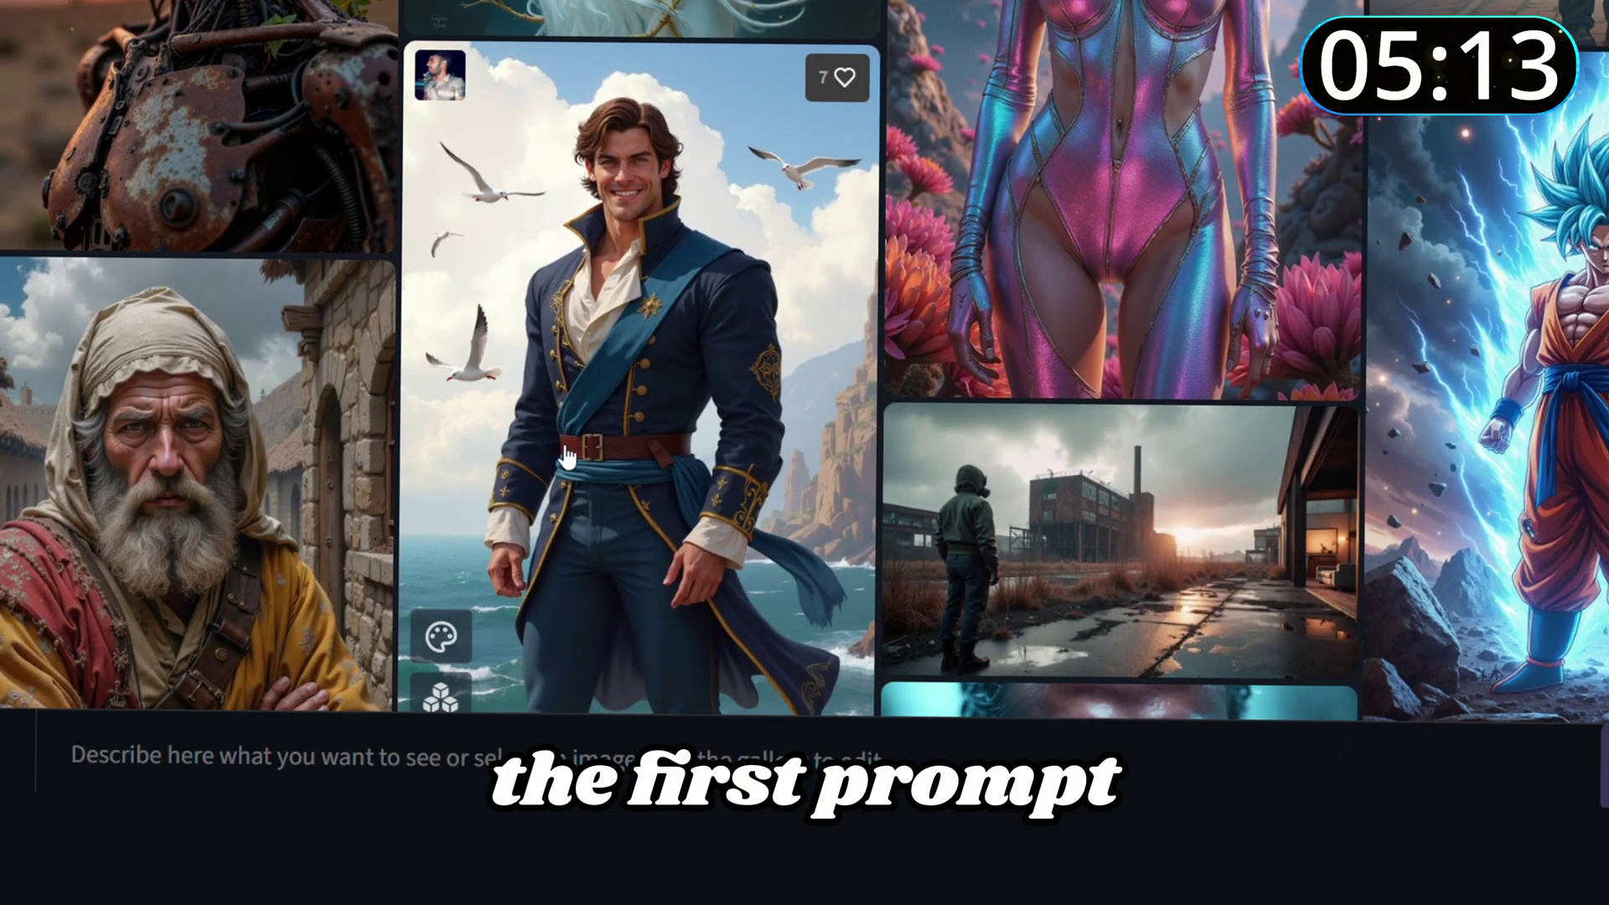
key("ctrl+v")
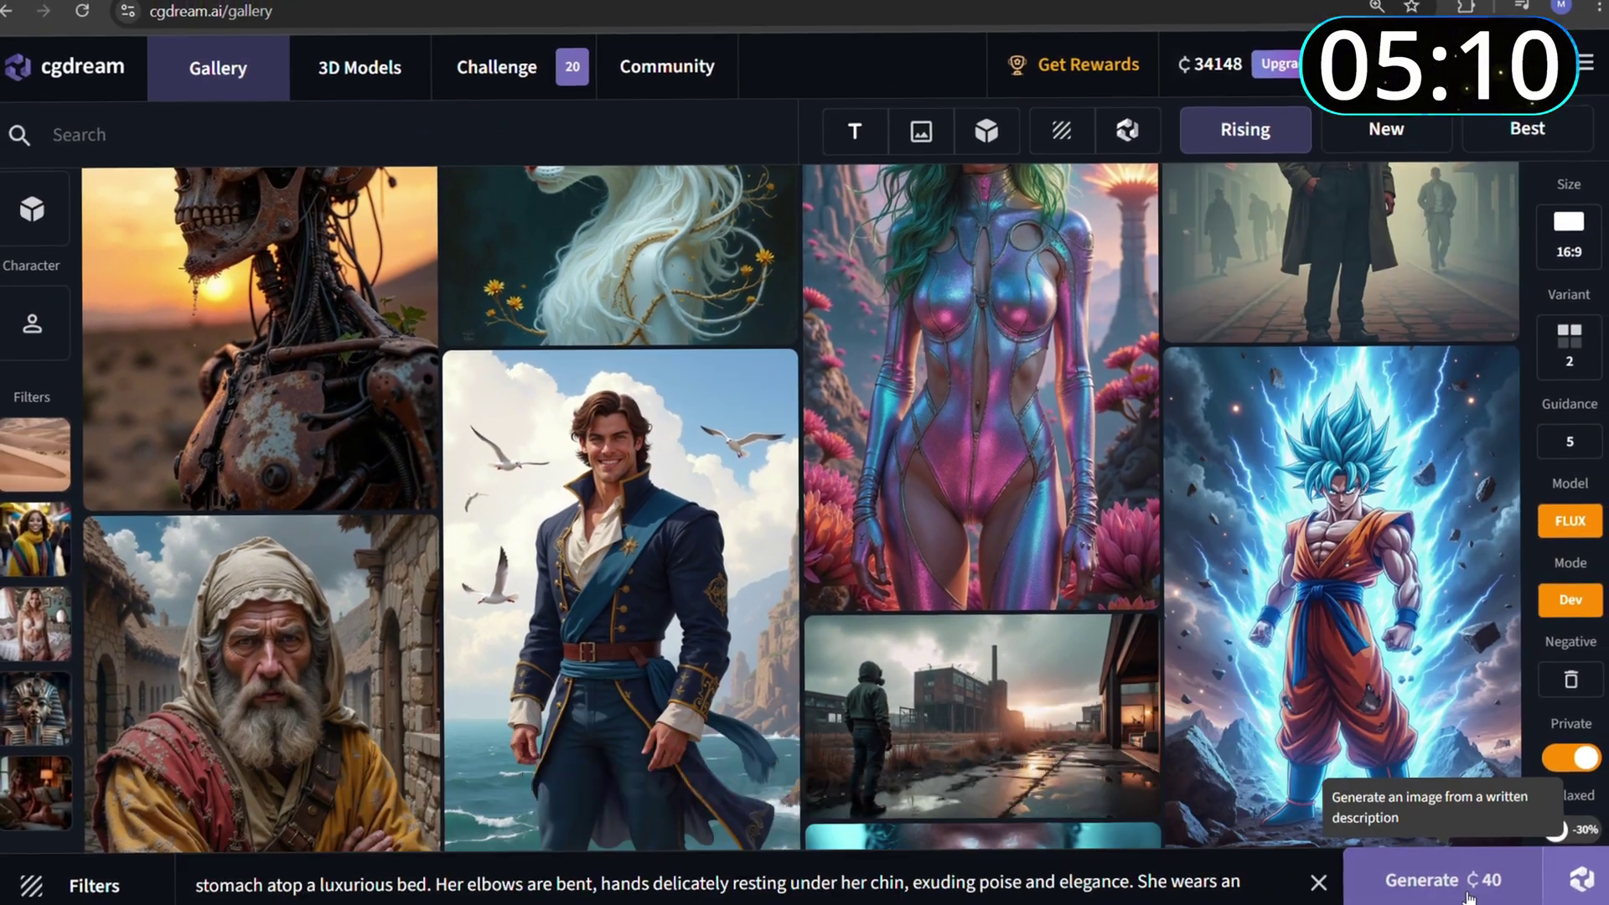
left_click(1466, 896)
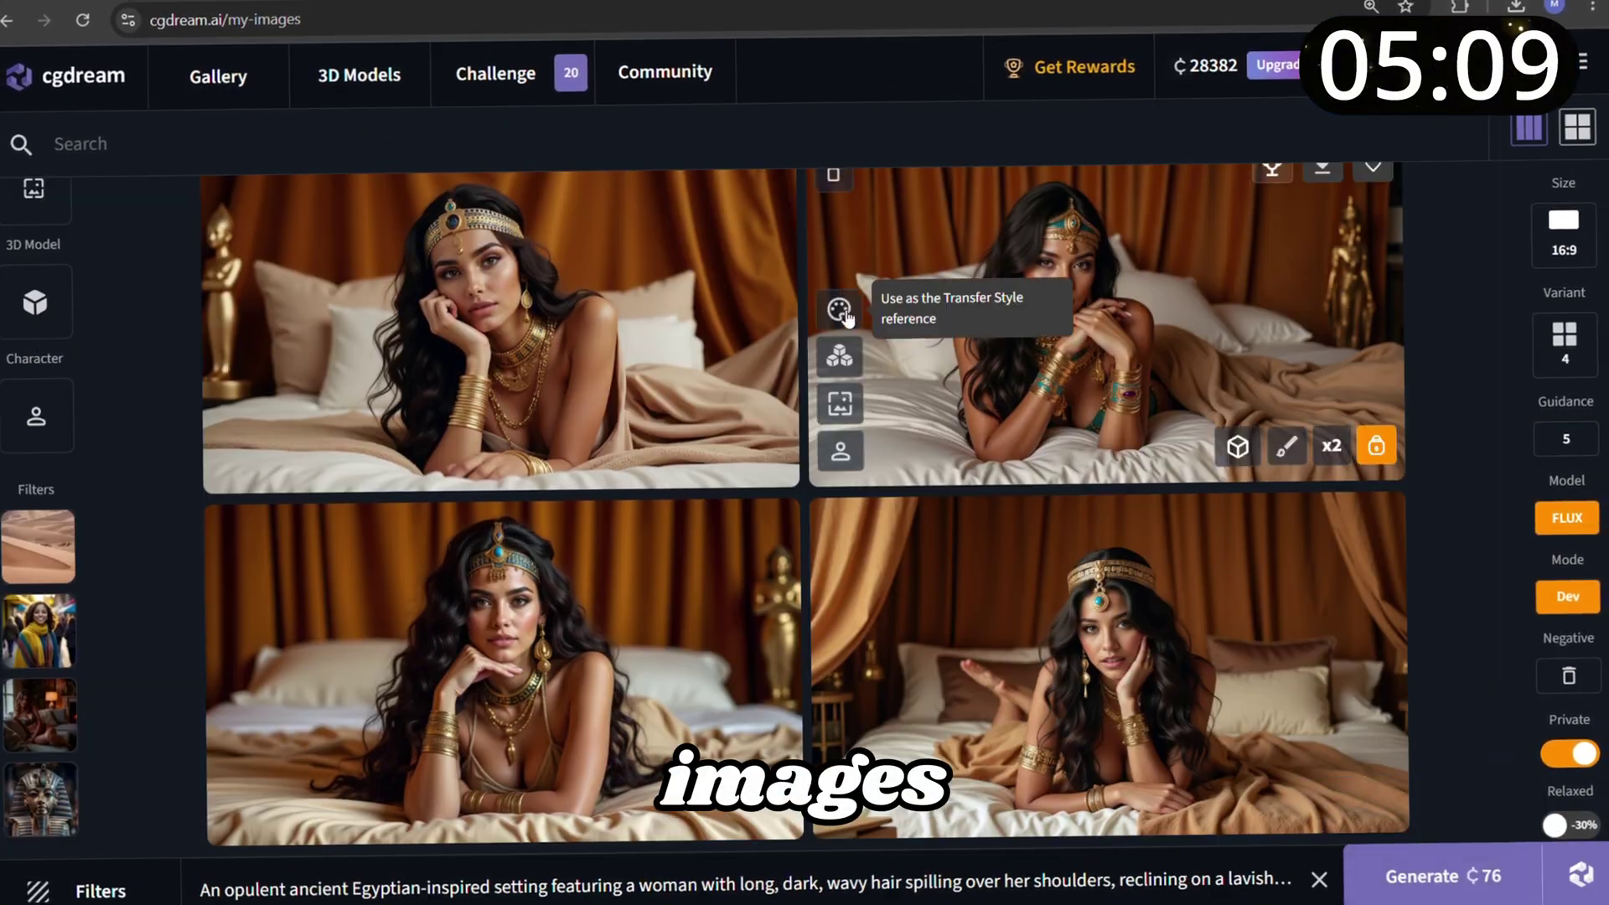
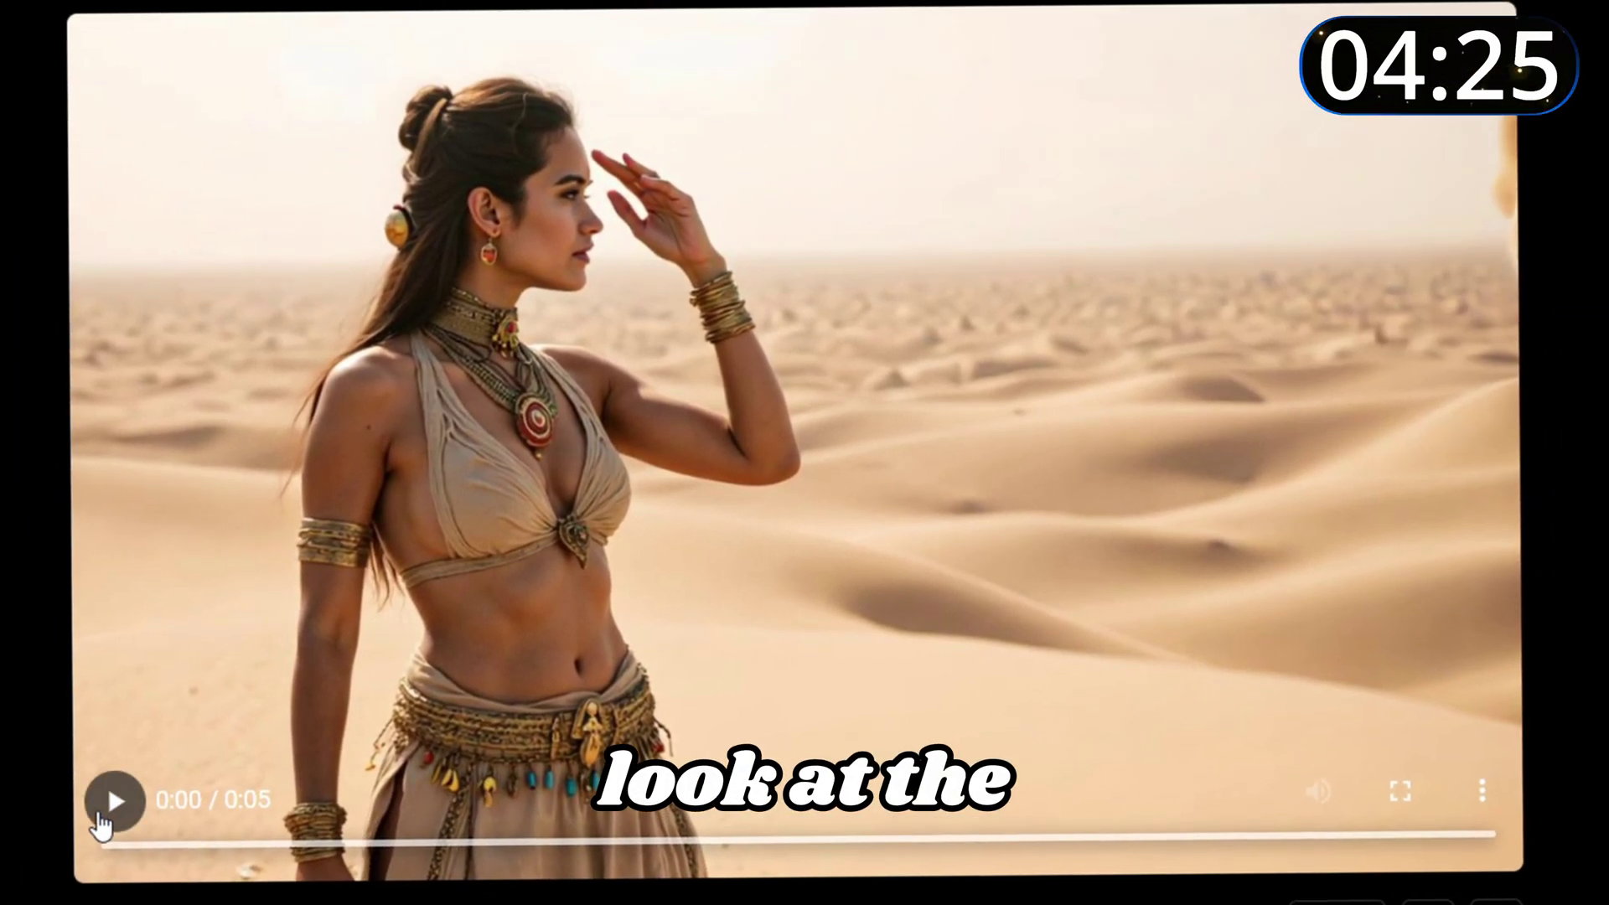
Step: Switch to Runway, play the clip of the heroine facing the sandstorm, and look through the other generated clips
left_click(656, 656)
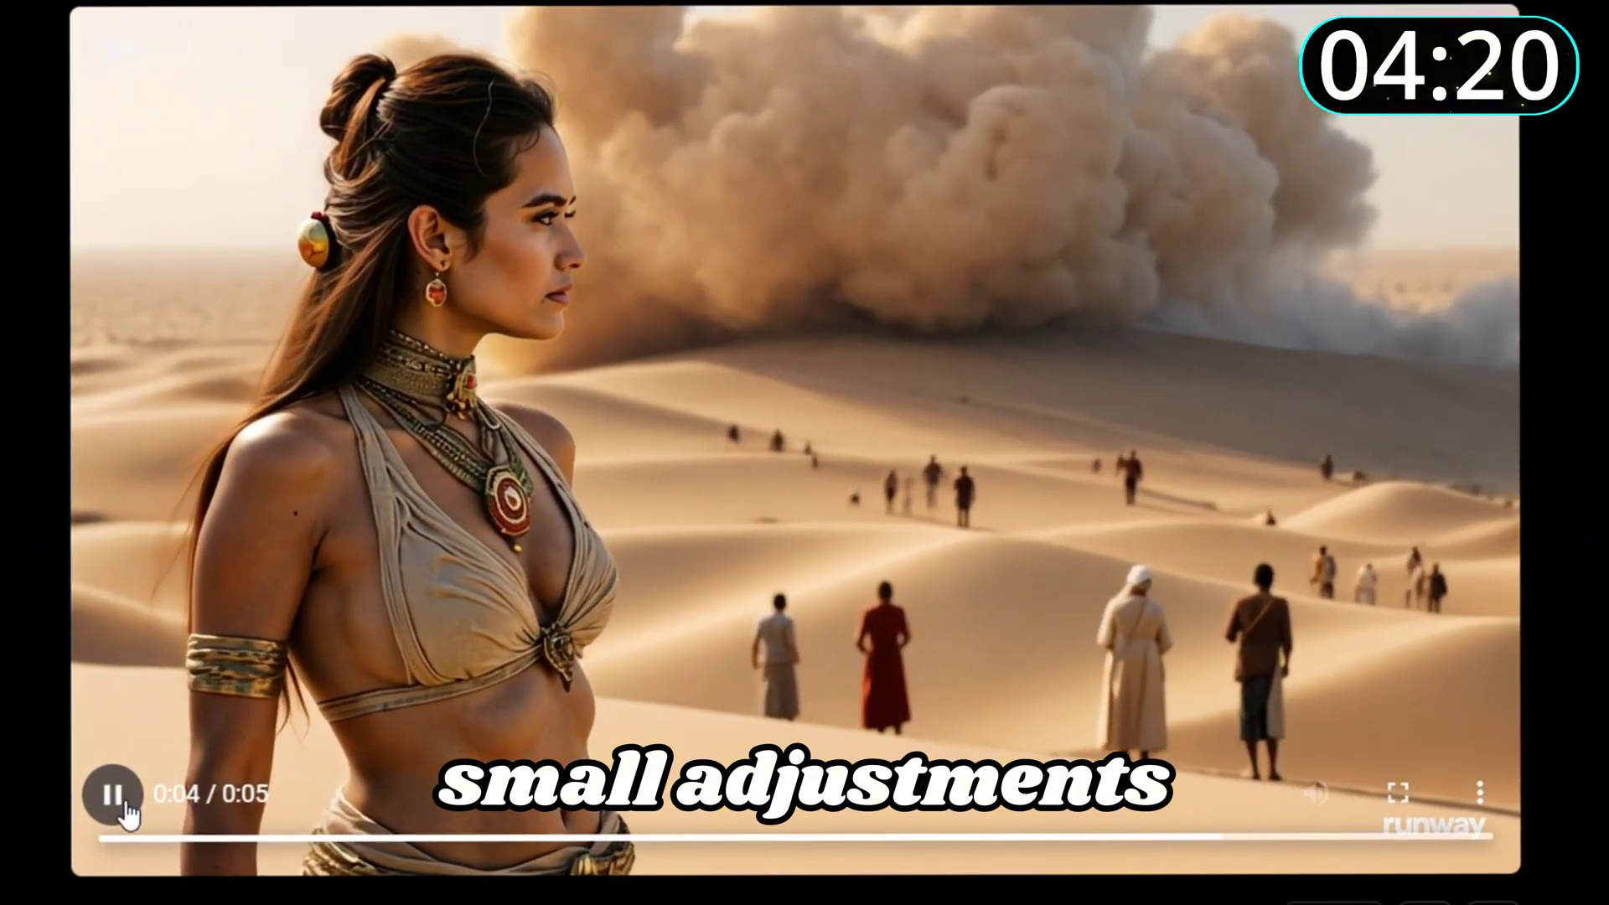
left_click(125, 806)
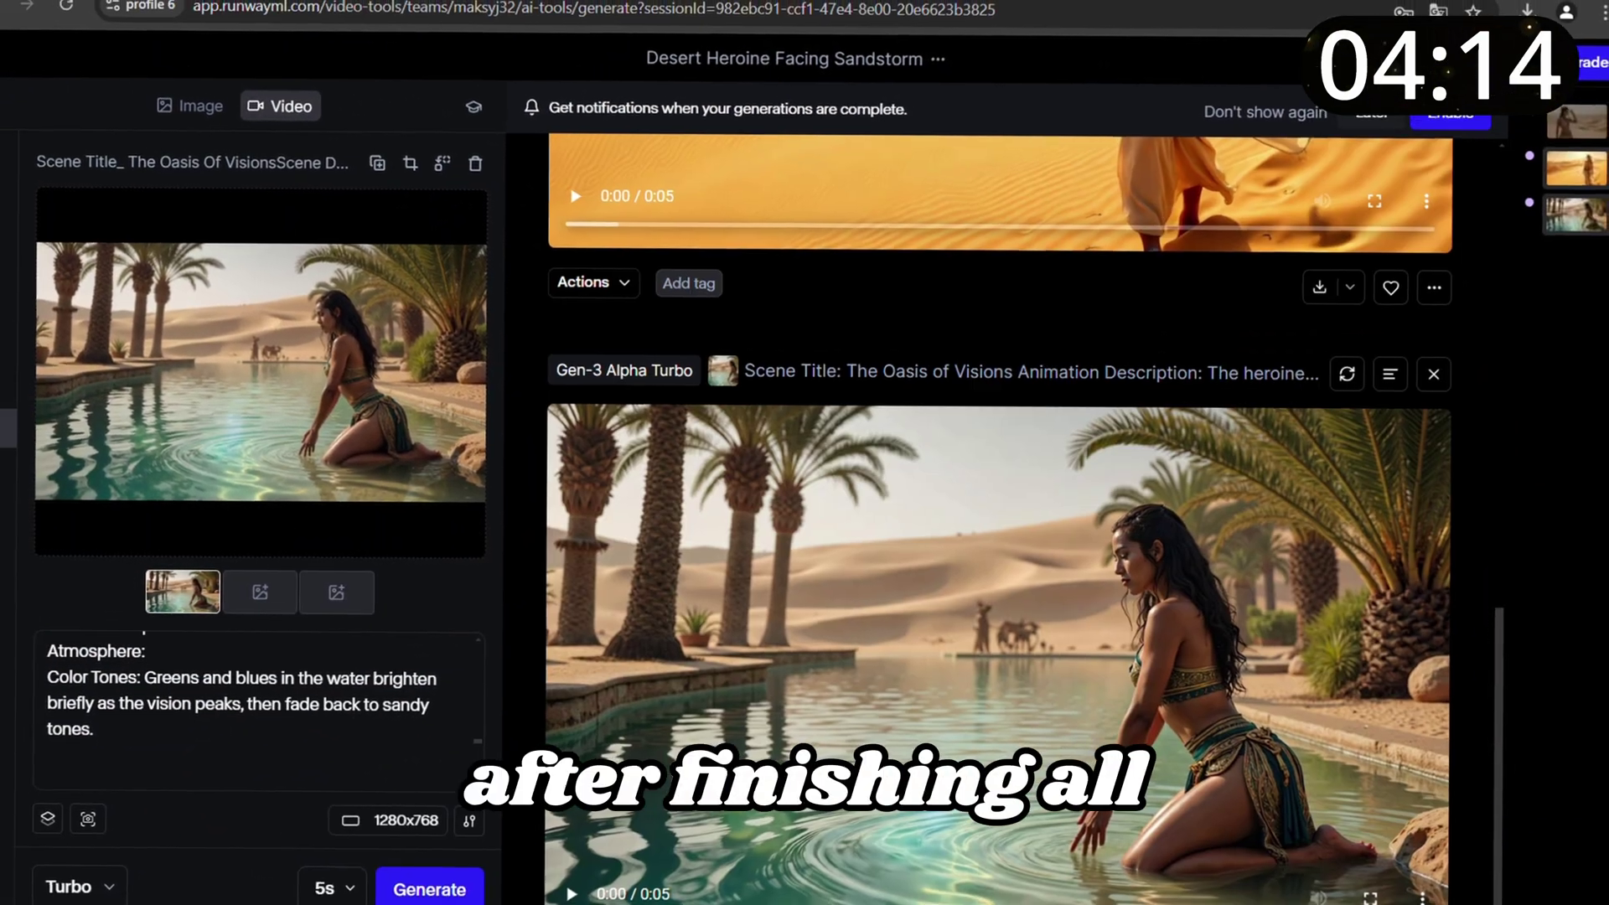
scroll(1159, 798, "up", 10)
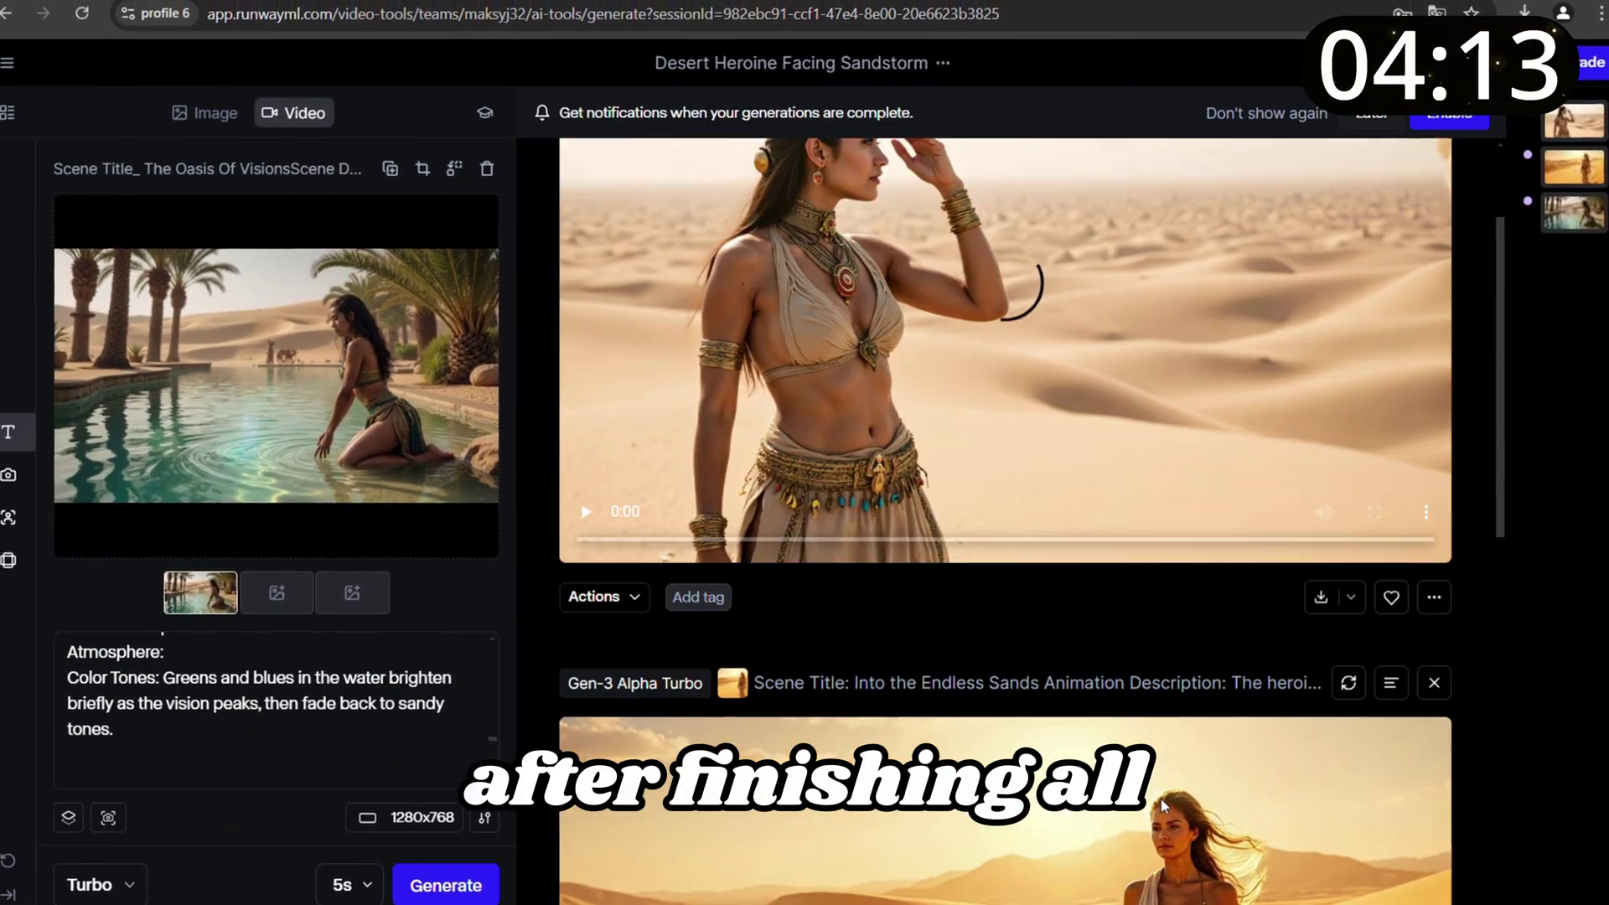
scroll(1319, 788, "down", 3)
scroll(1319, 788, "down", 12)
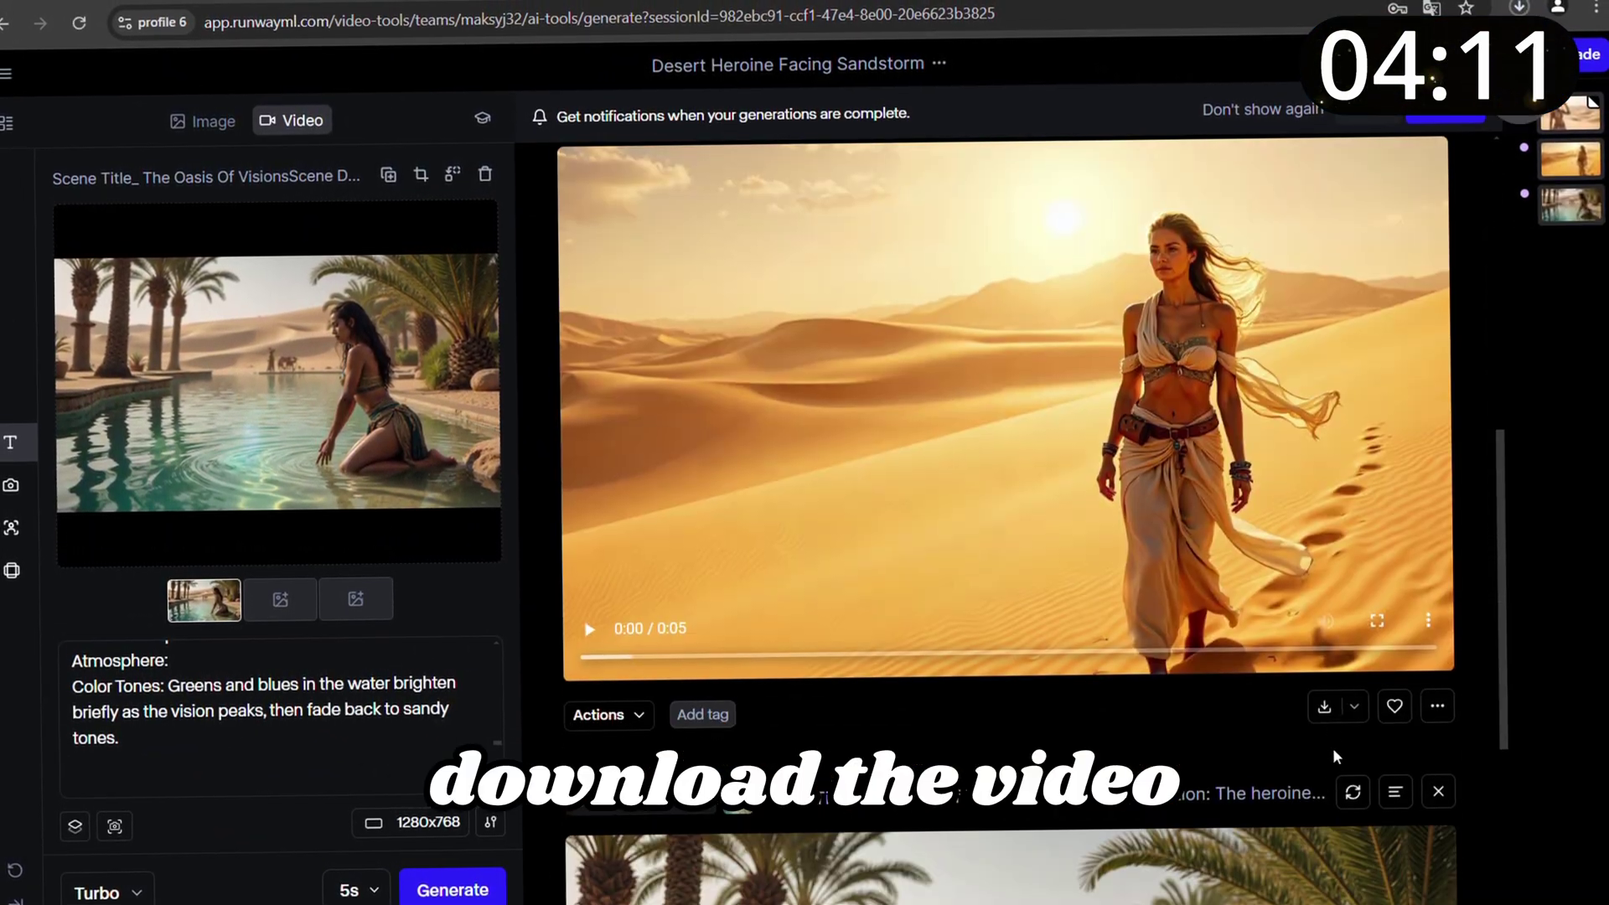
scroll(1332, 876, "up", 10)
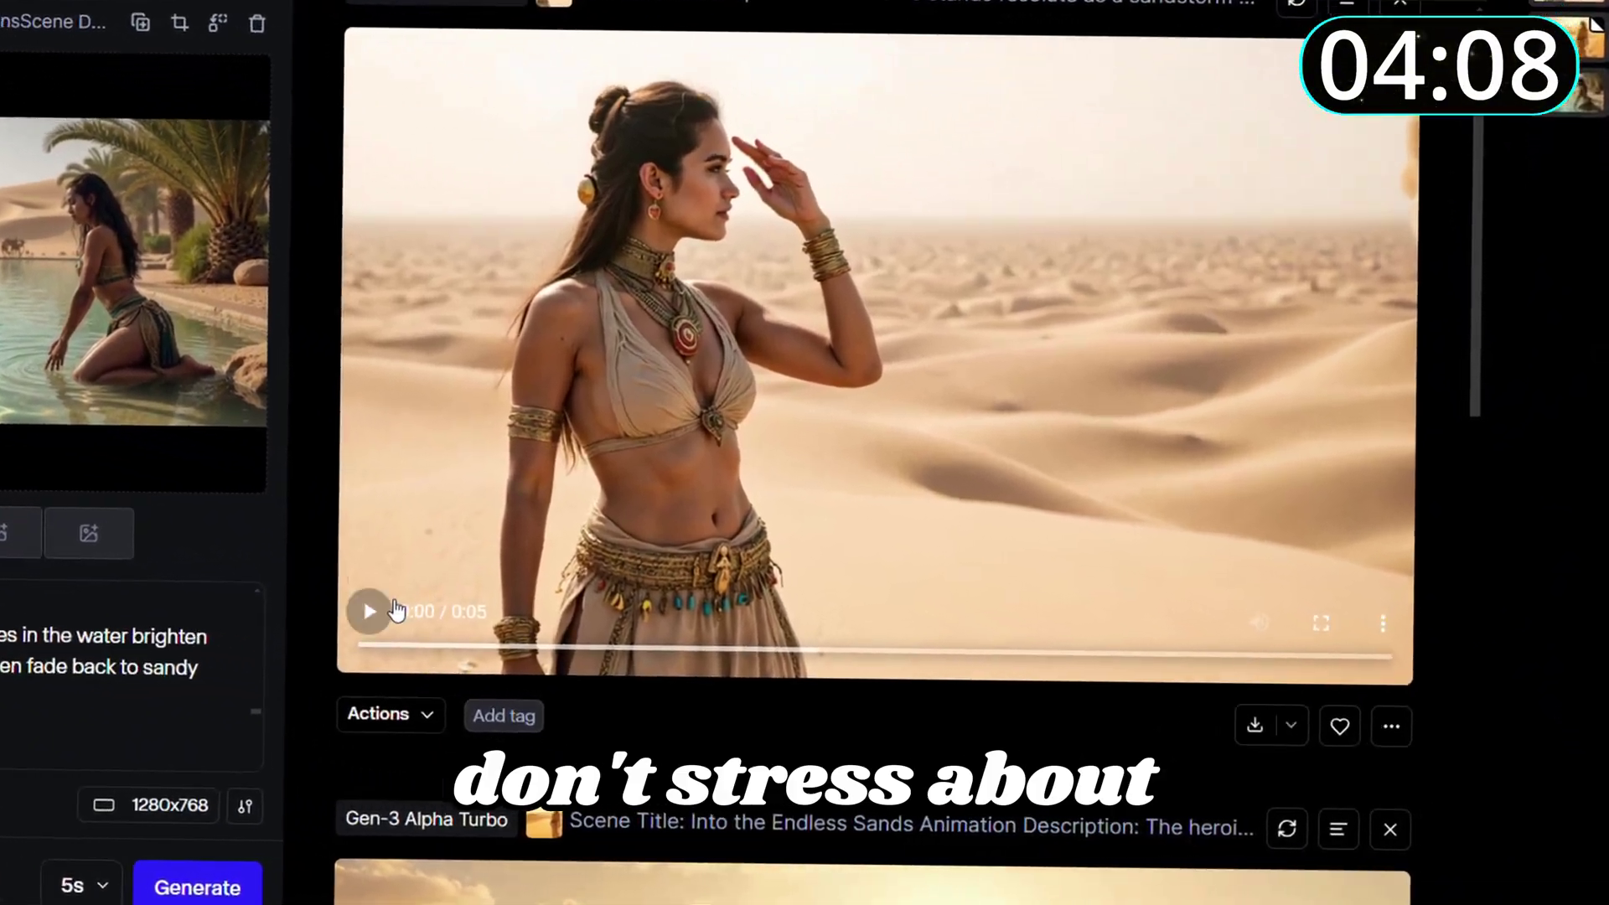
left_click(394, 605)
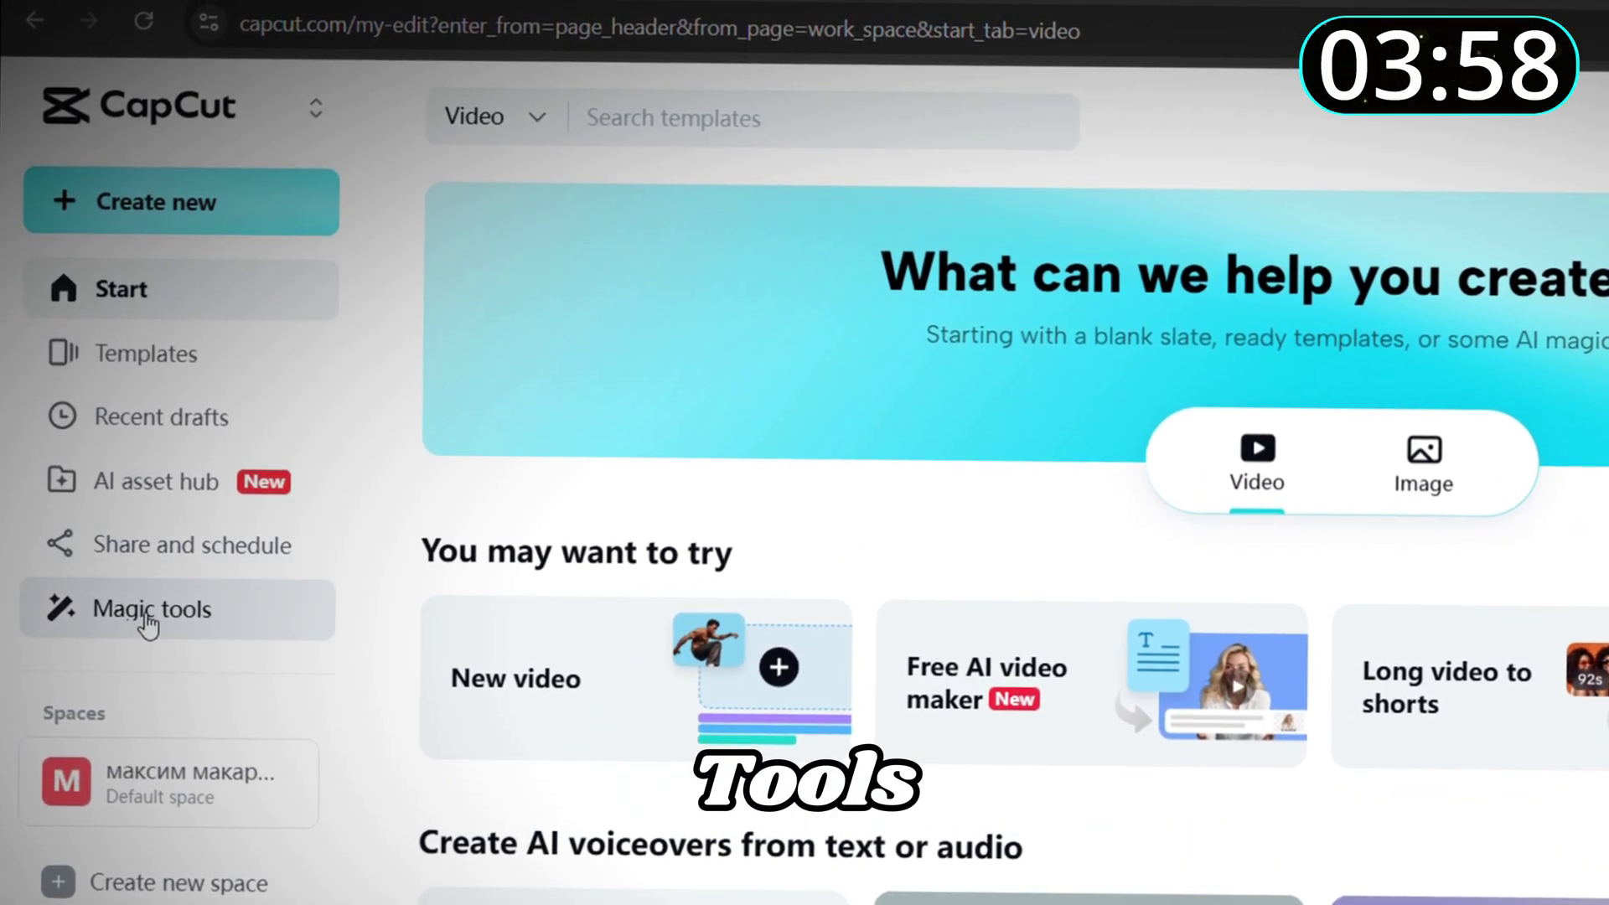
left_click(148, 625)
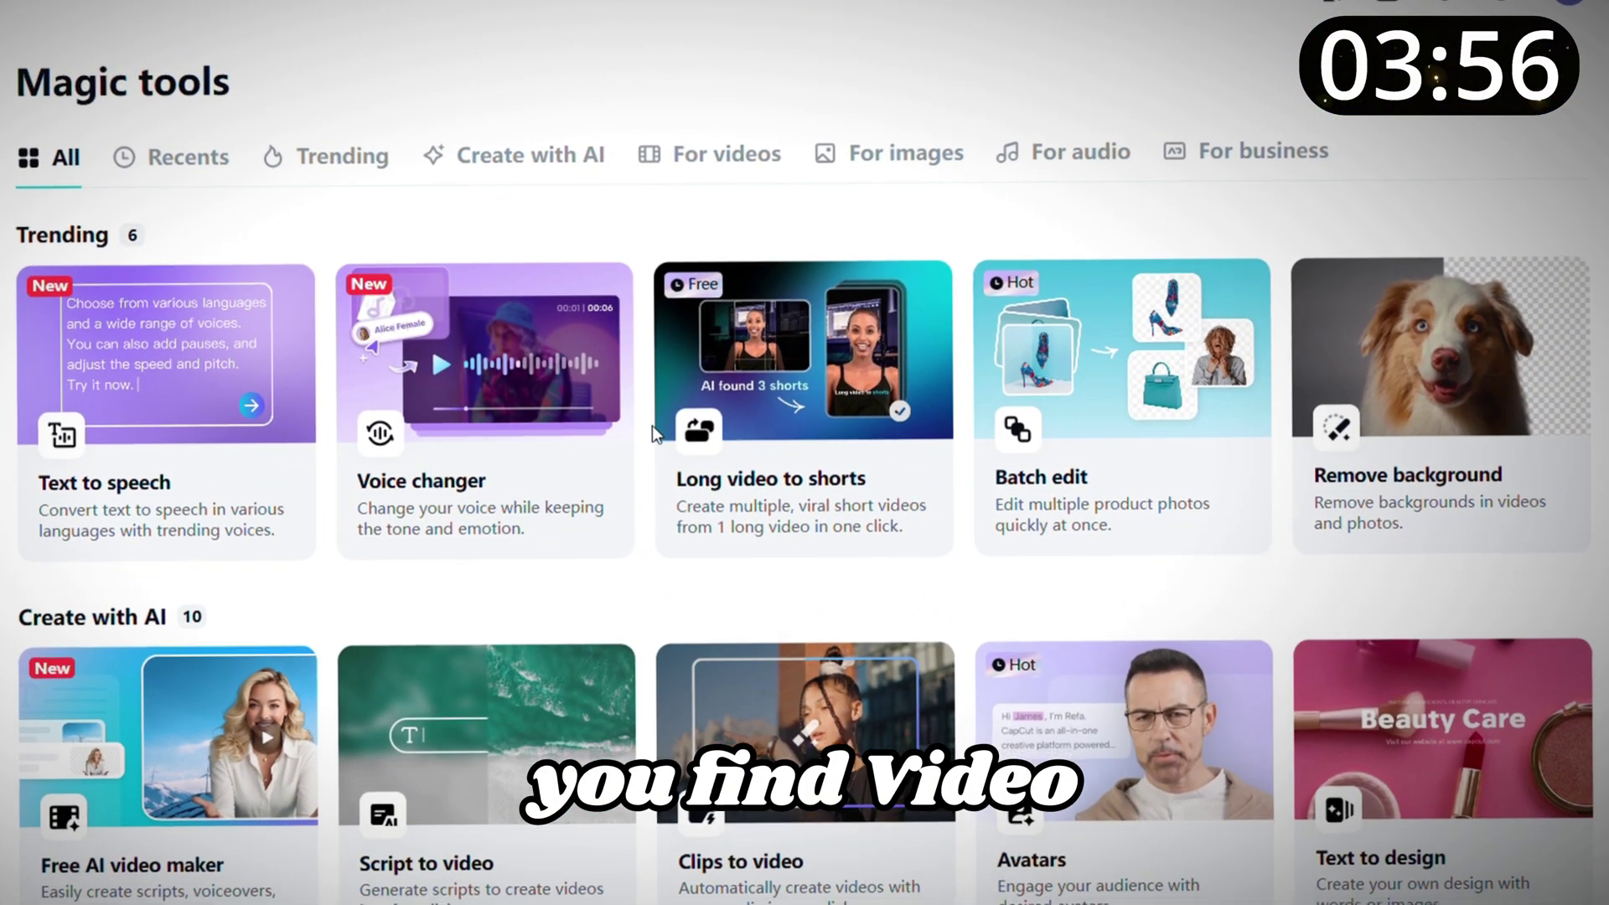
scroll(652, 425, "down", 5)
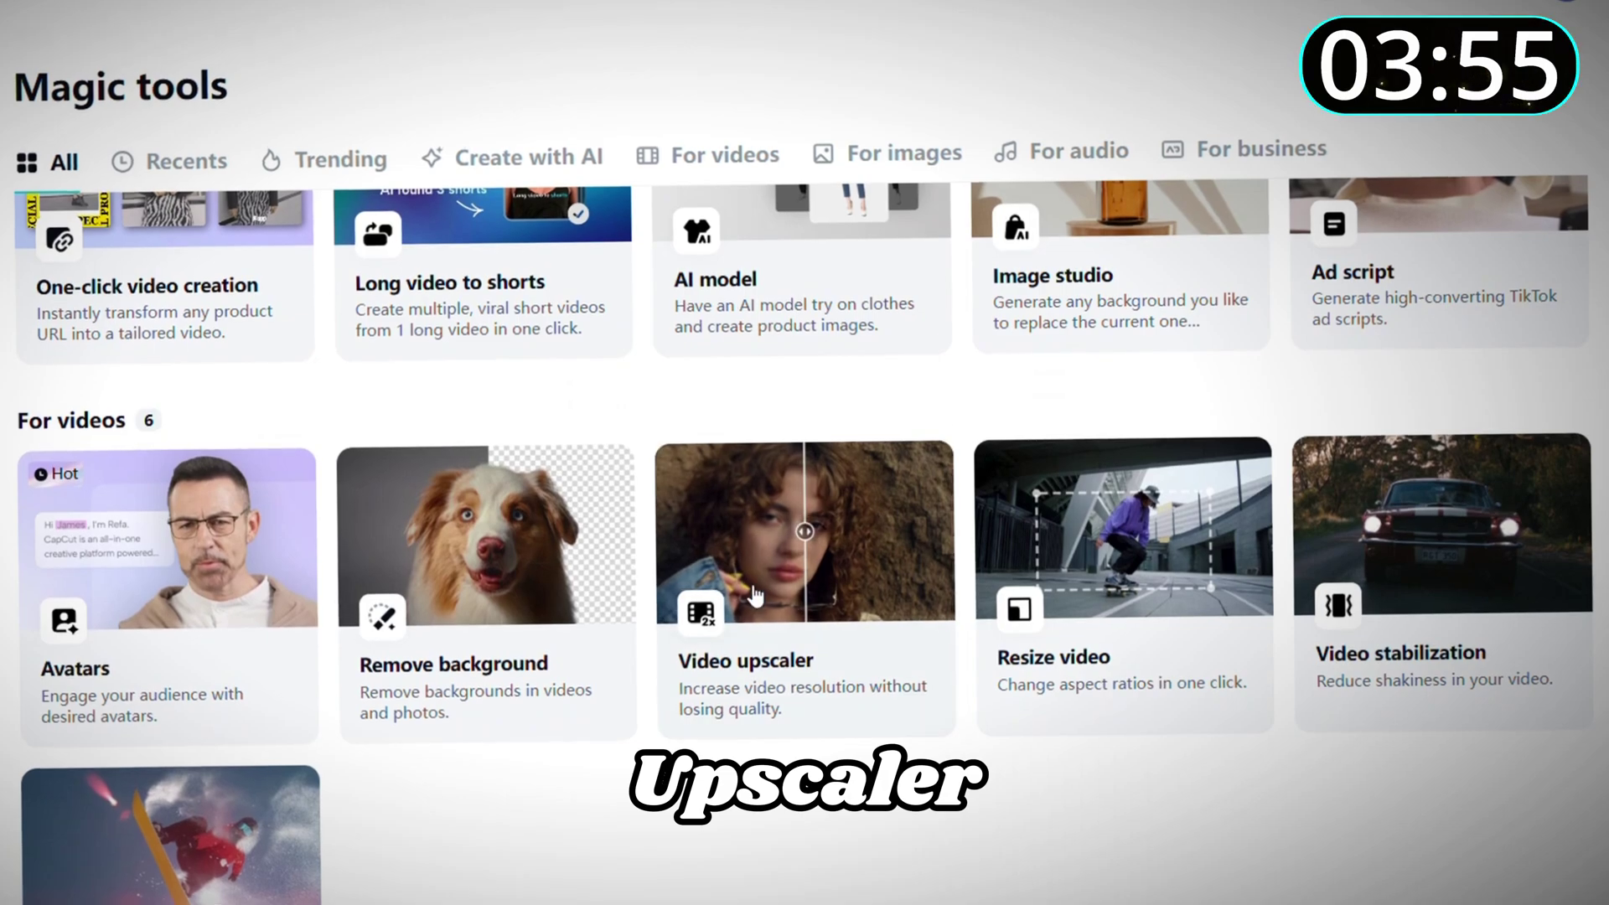
left_click(701, 610)
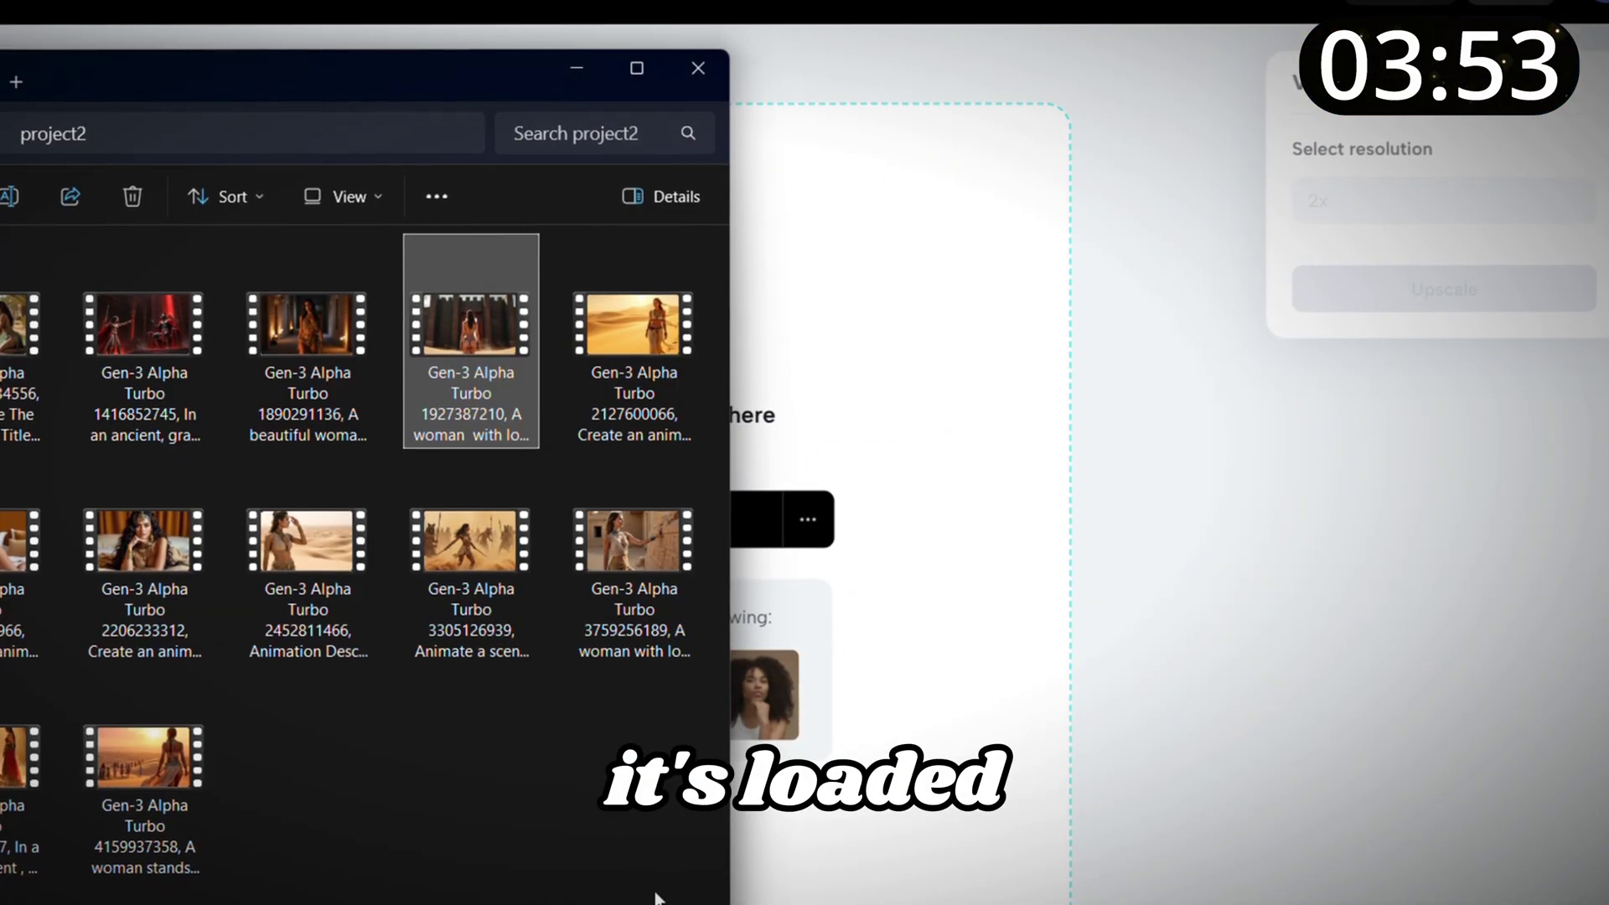
left_click_drag(467, 305, 798, 365)
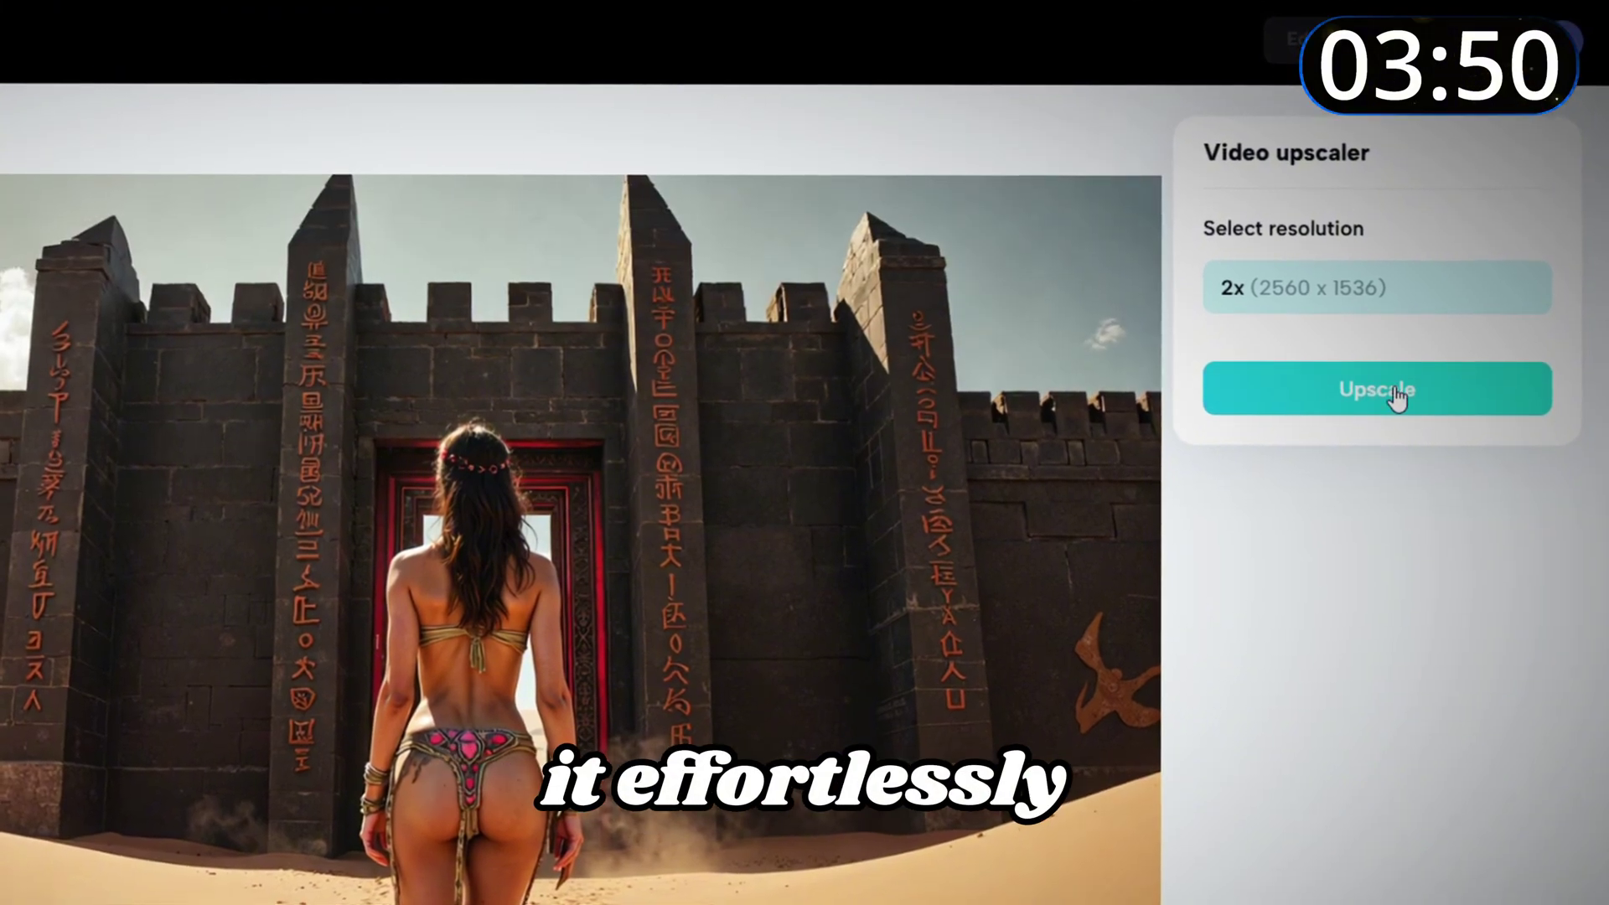
Step: Upscale the uploaded clip at 2x (2560 x 1536) and export the result for download
left_click(1396, 399)
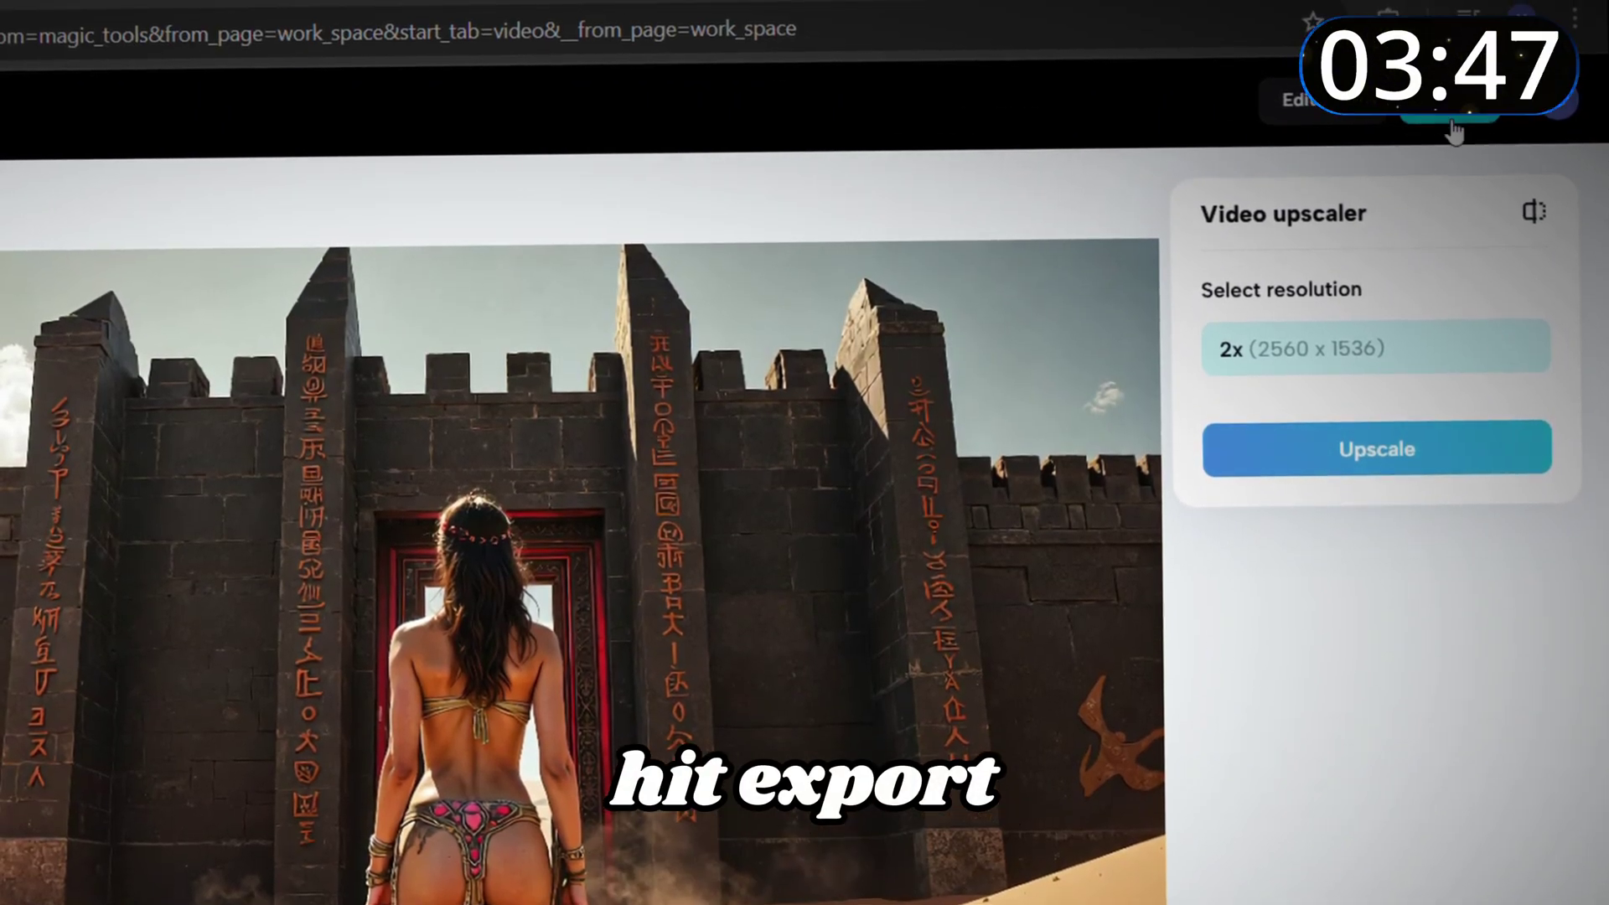
left_click(1453, 130)
scroll(1125, 641, "down", 1)
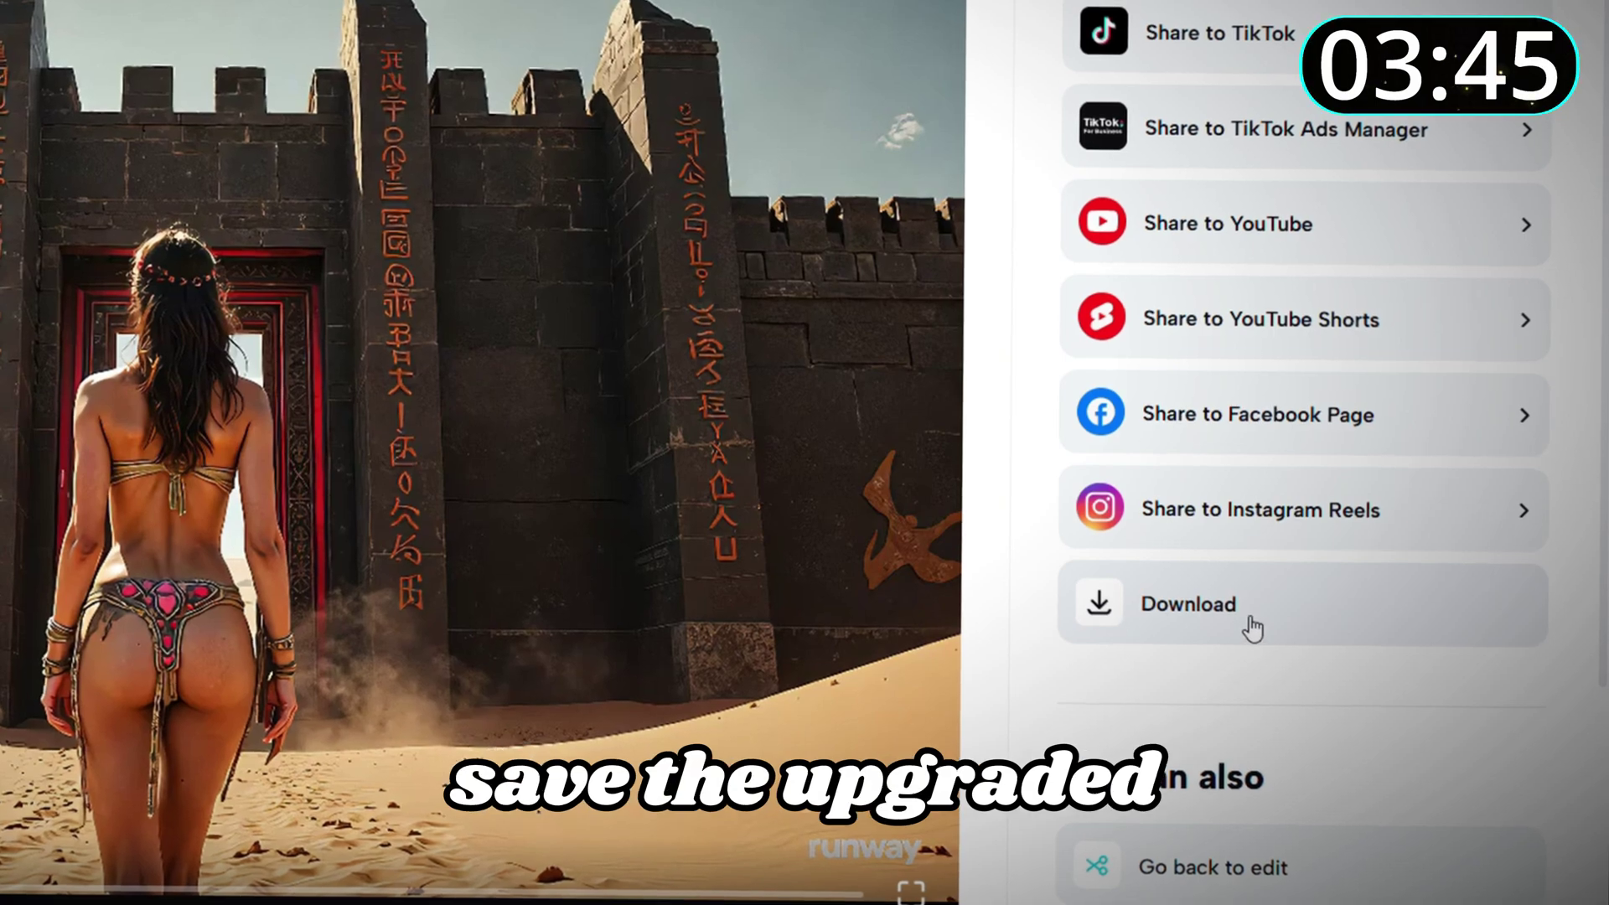
scroll(1253, 630, "down", 5)
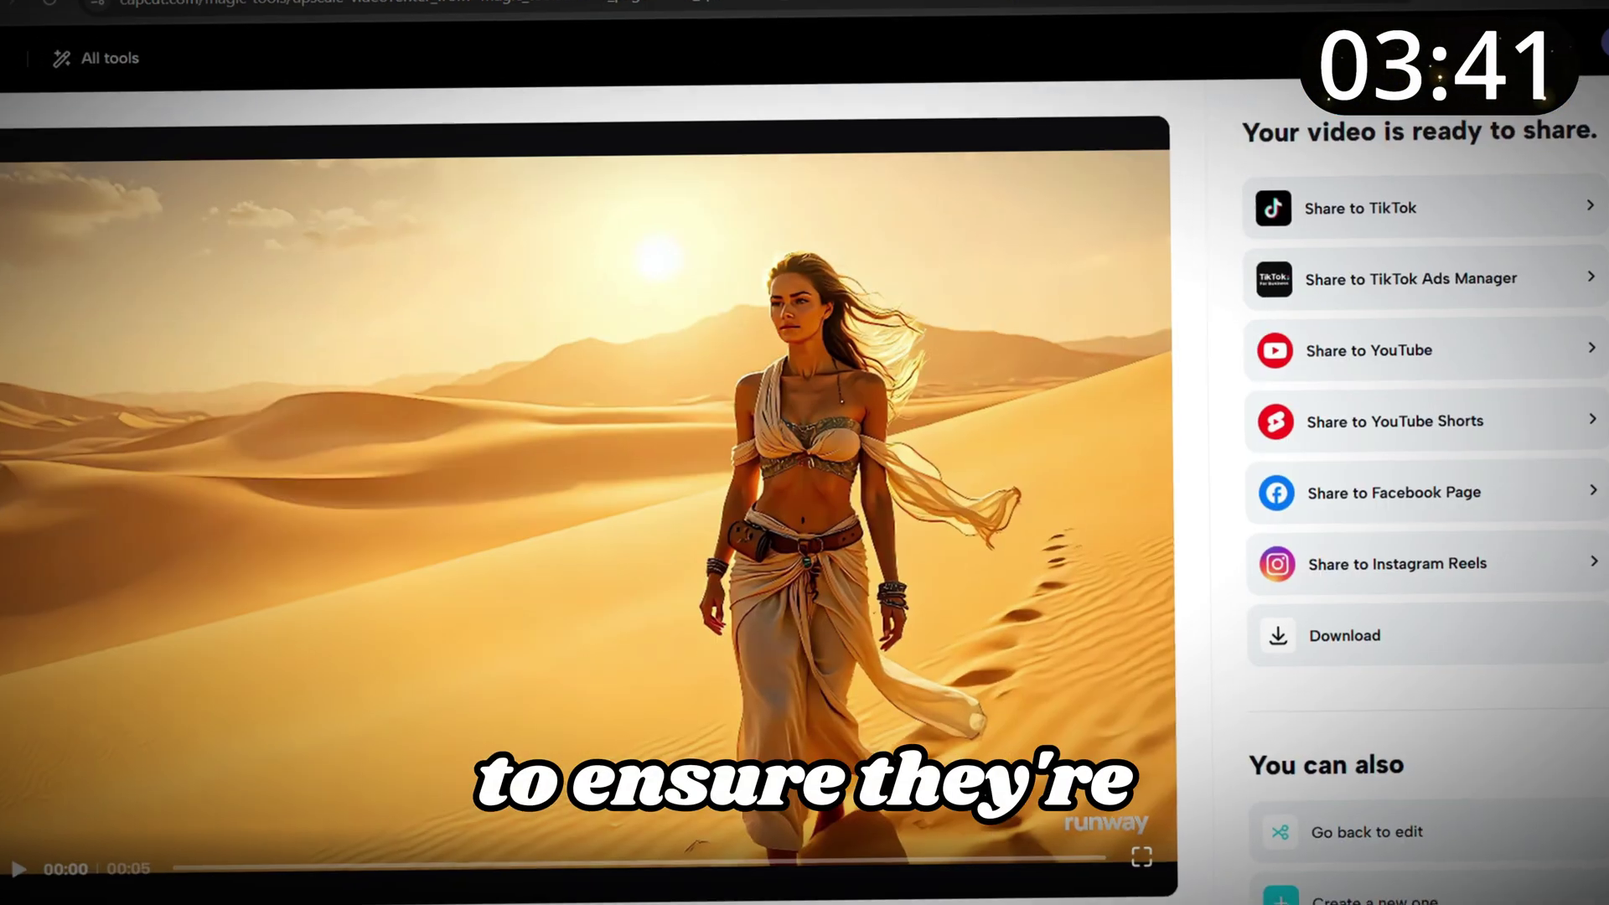
scroll(1364, 631, "down", 4)
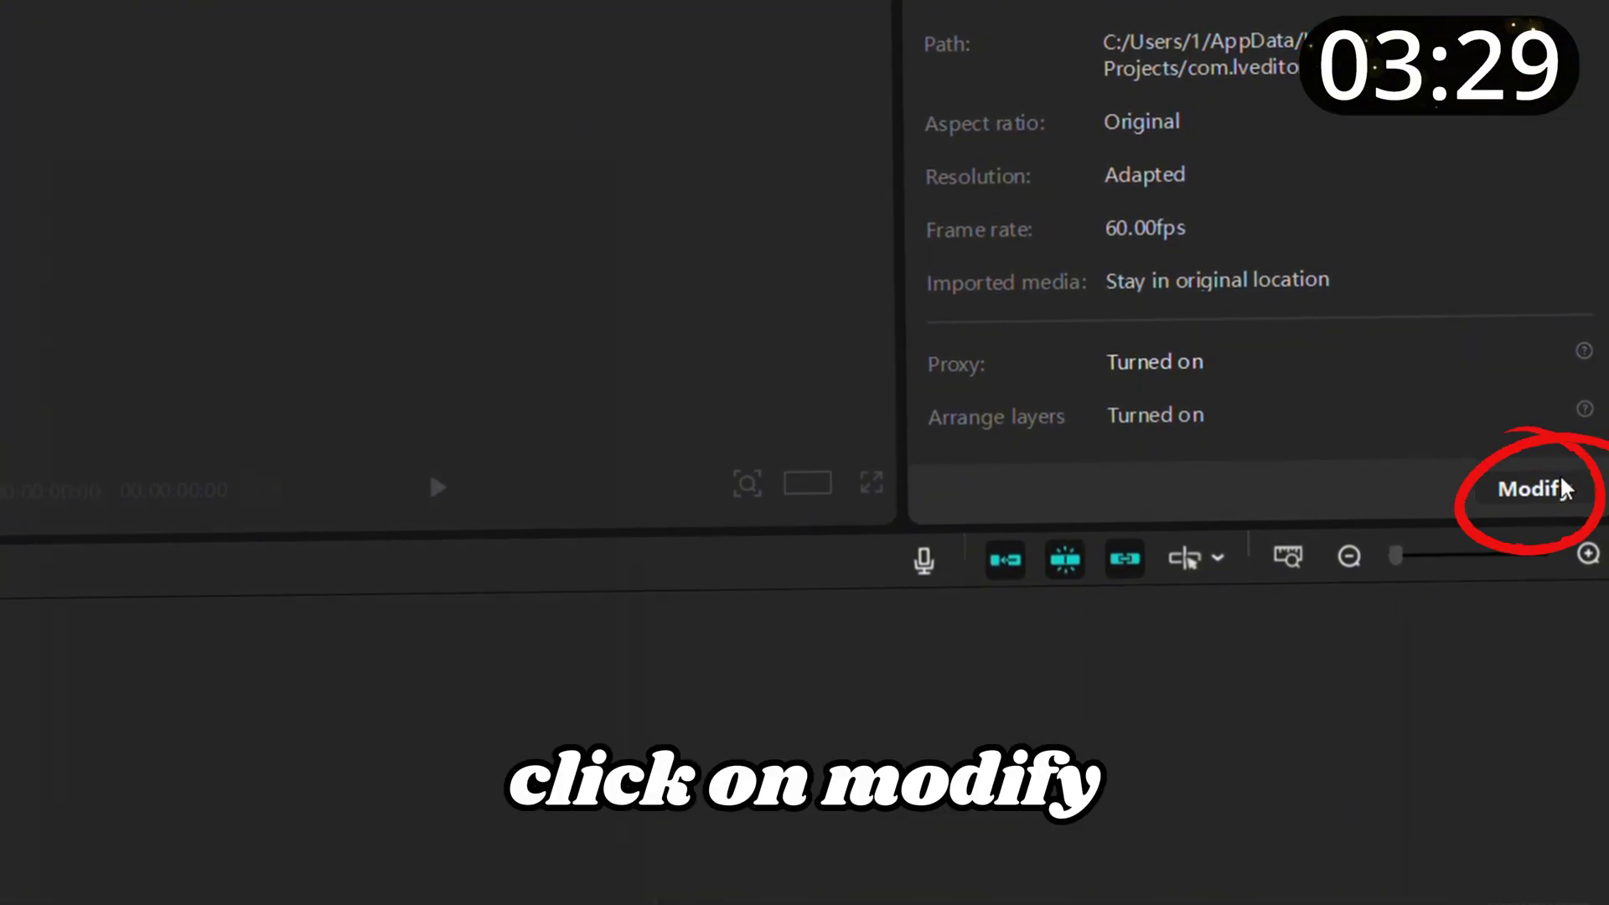
Step: In the CapCut desktop editor, name the project "project", set aspect ratio 16:9 and frame rate 60.00 fps, and save the settings
left_click(1544, 489)
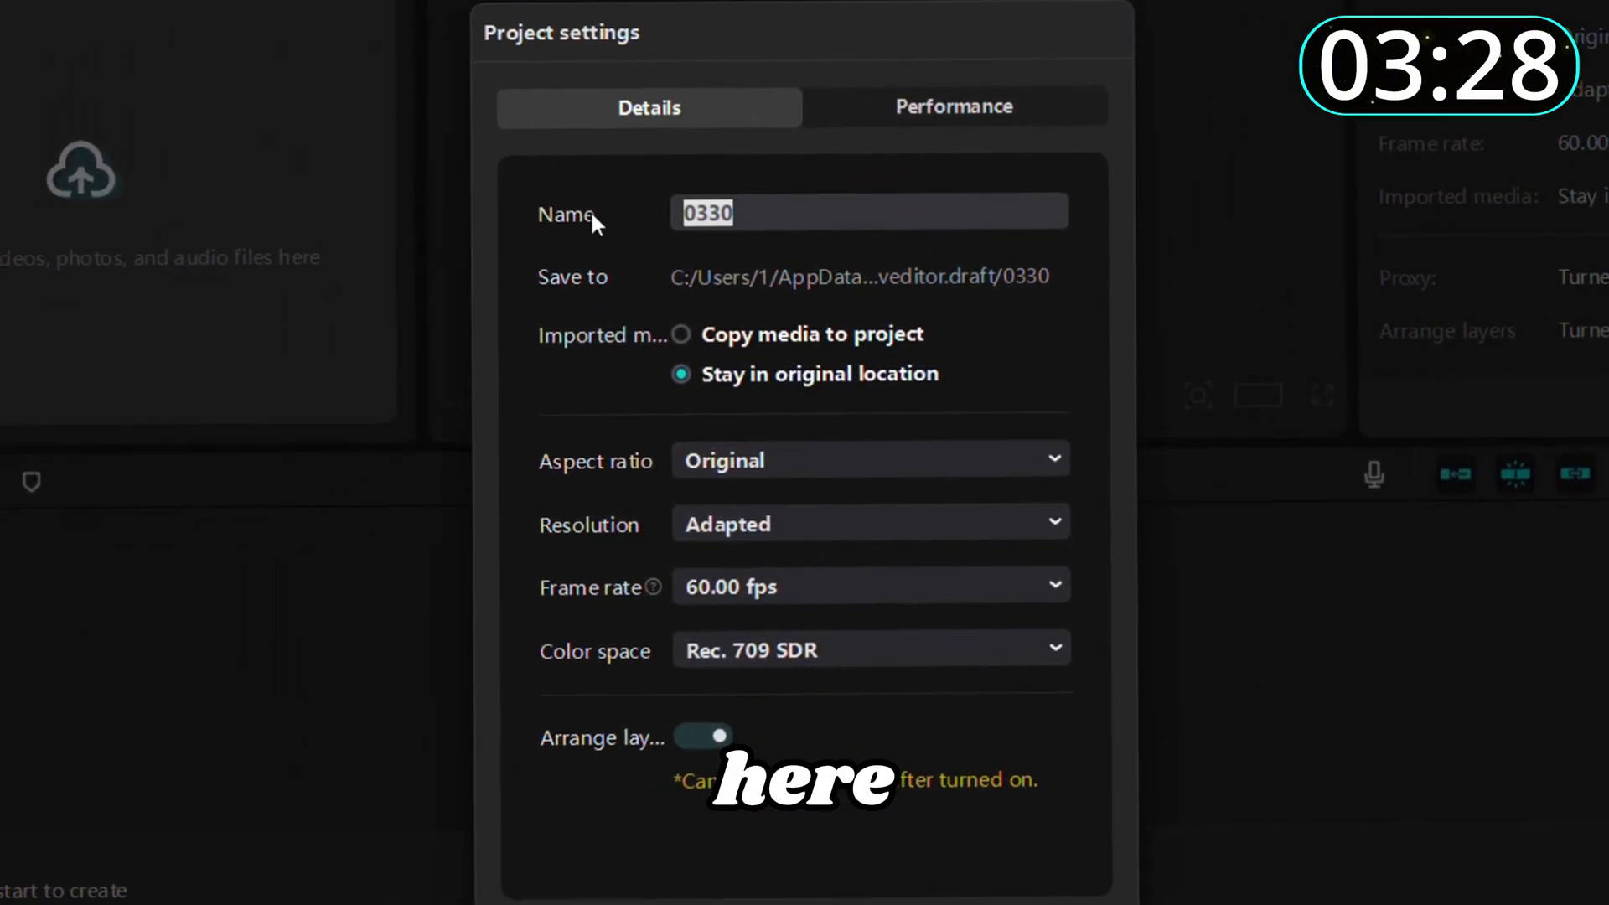
type("project")
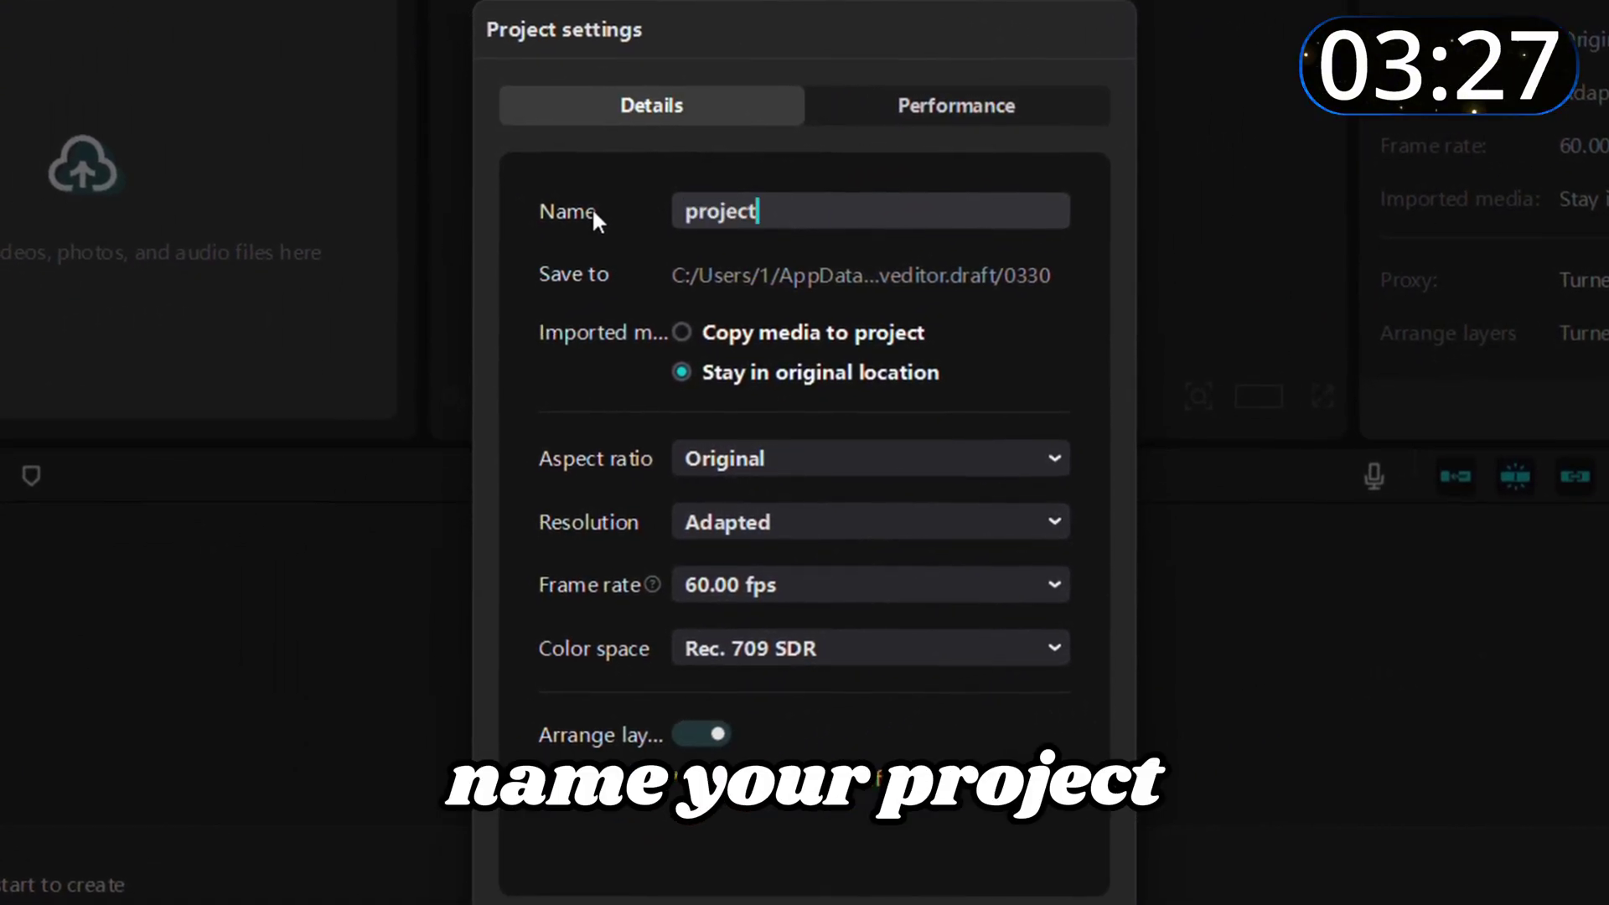
left_click(794, 469)
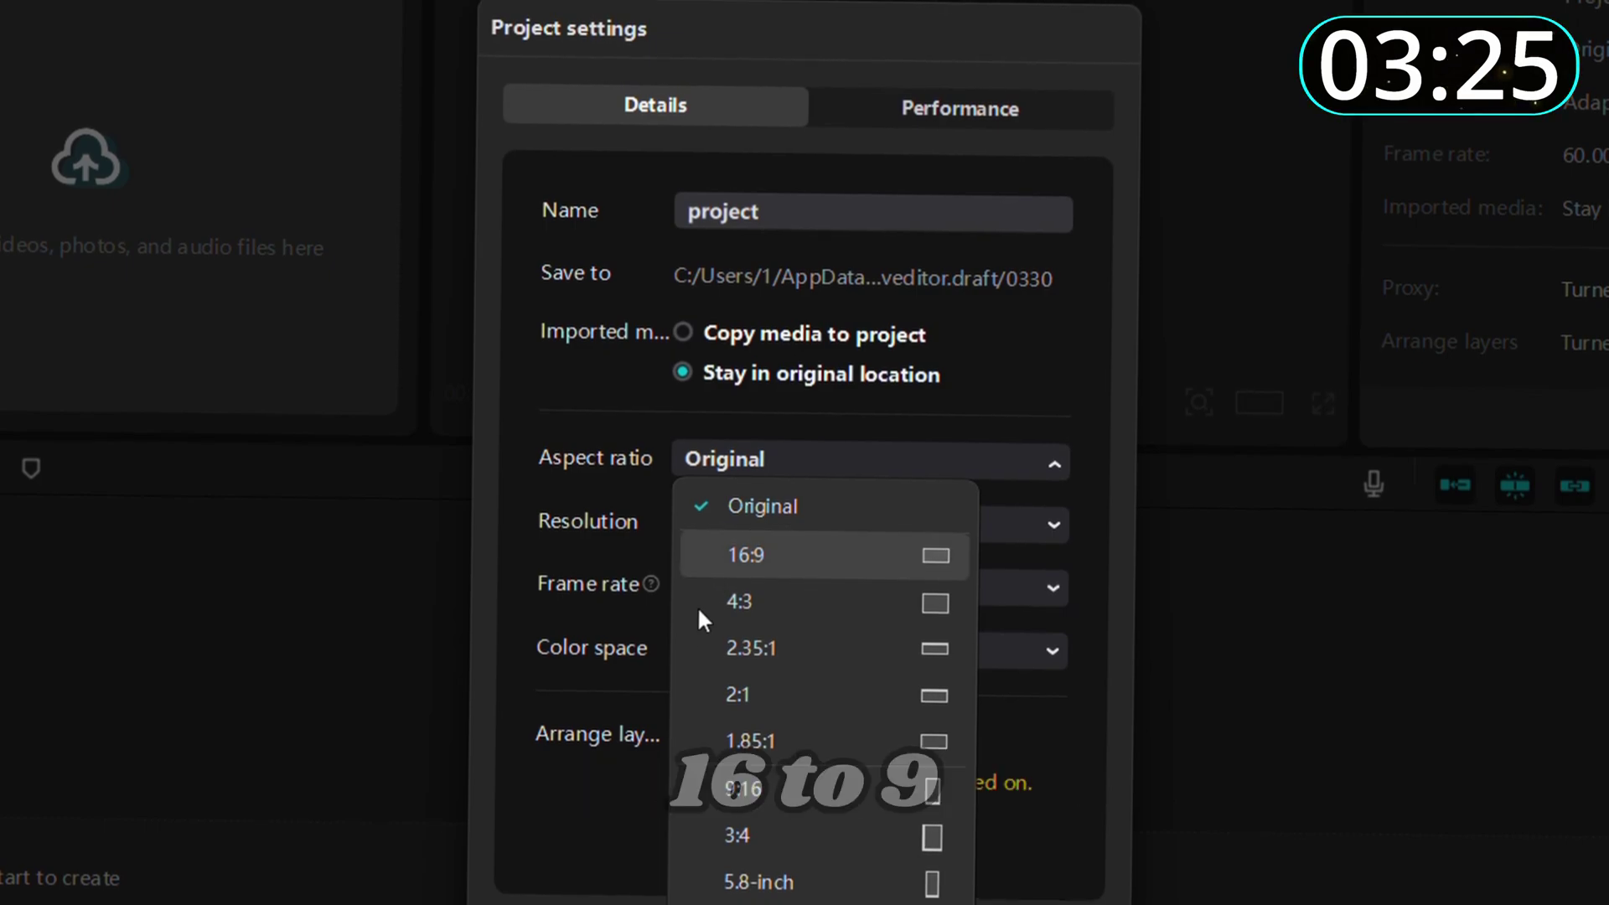
left_click(806, 563)
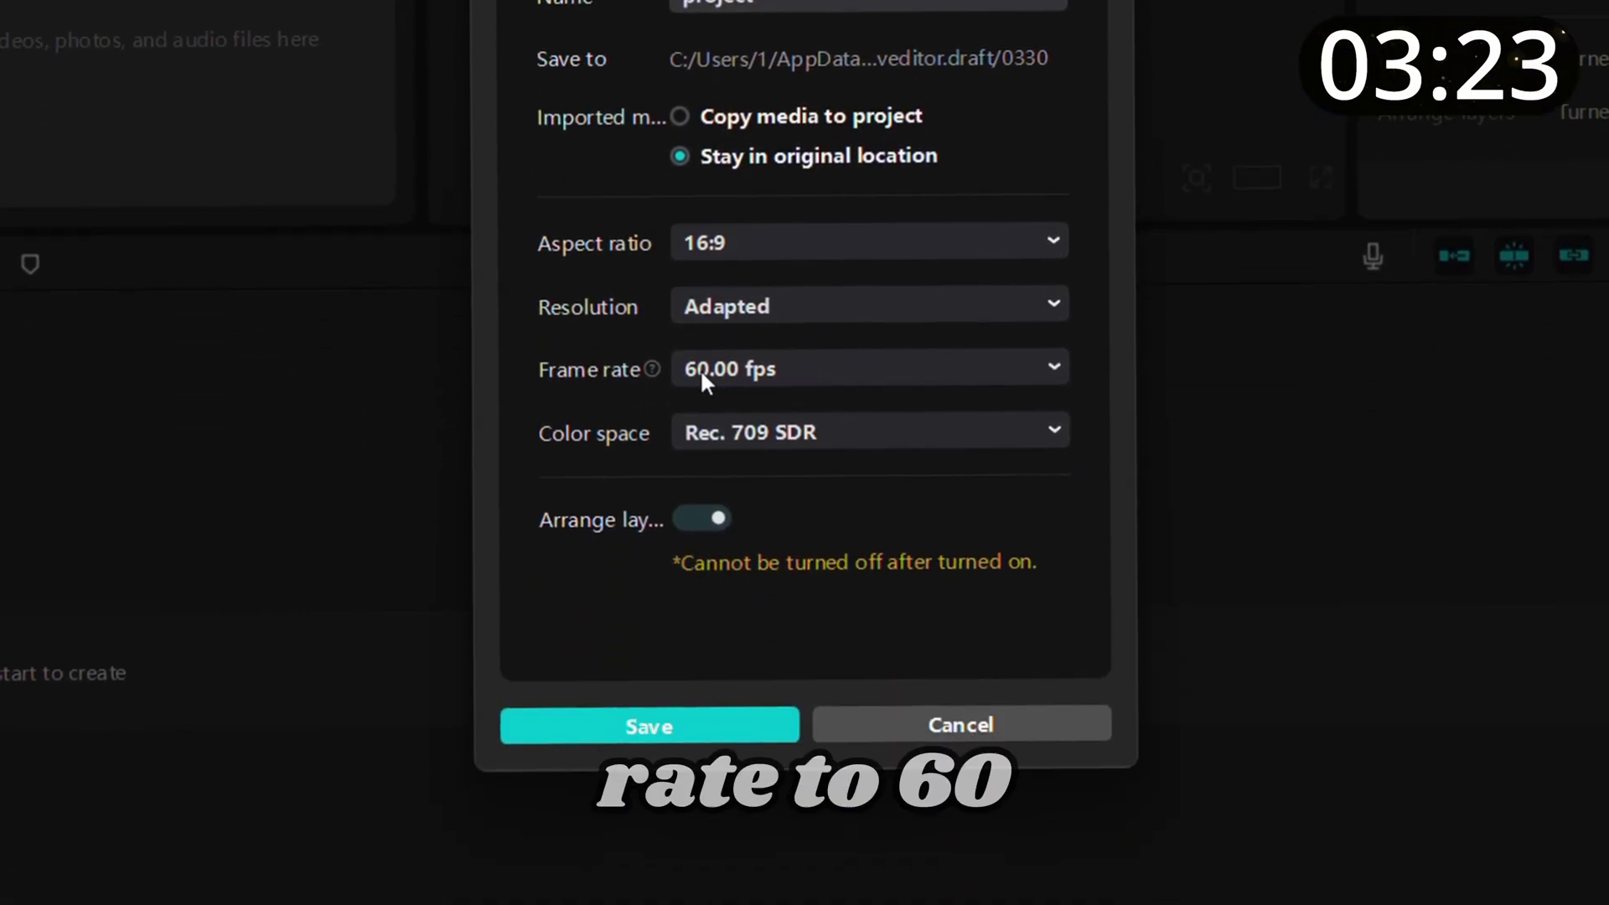
left_click(701, 586)
left_click(732, 662)
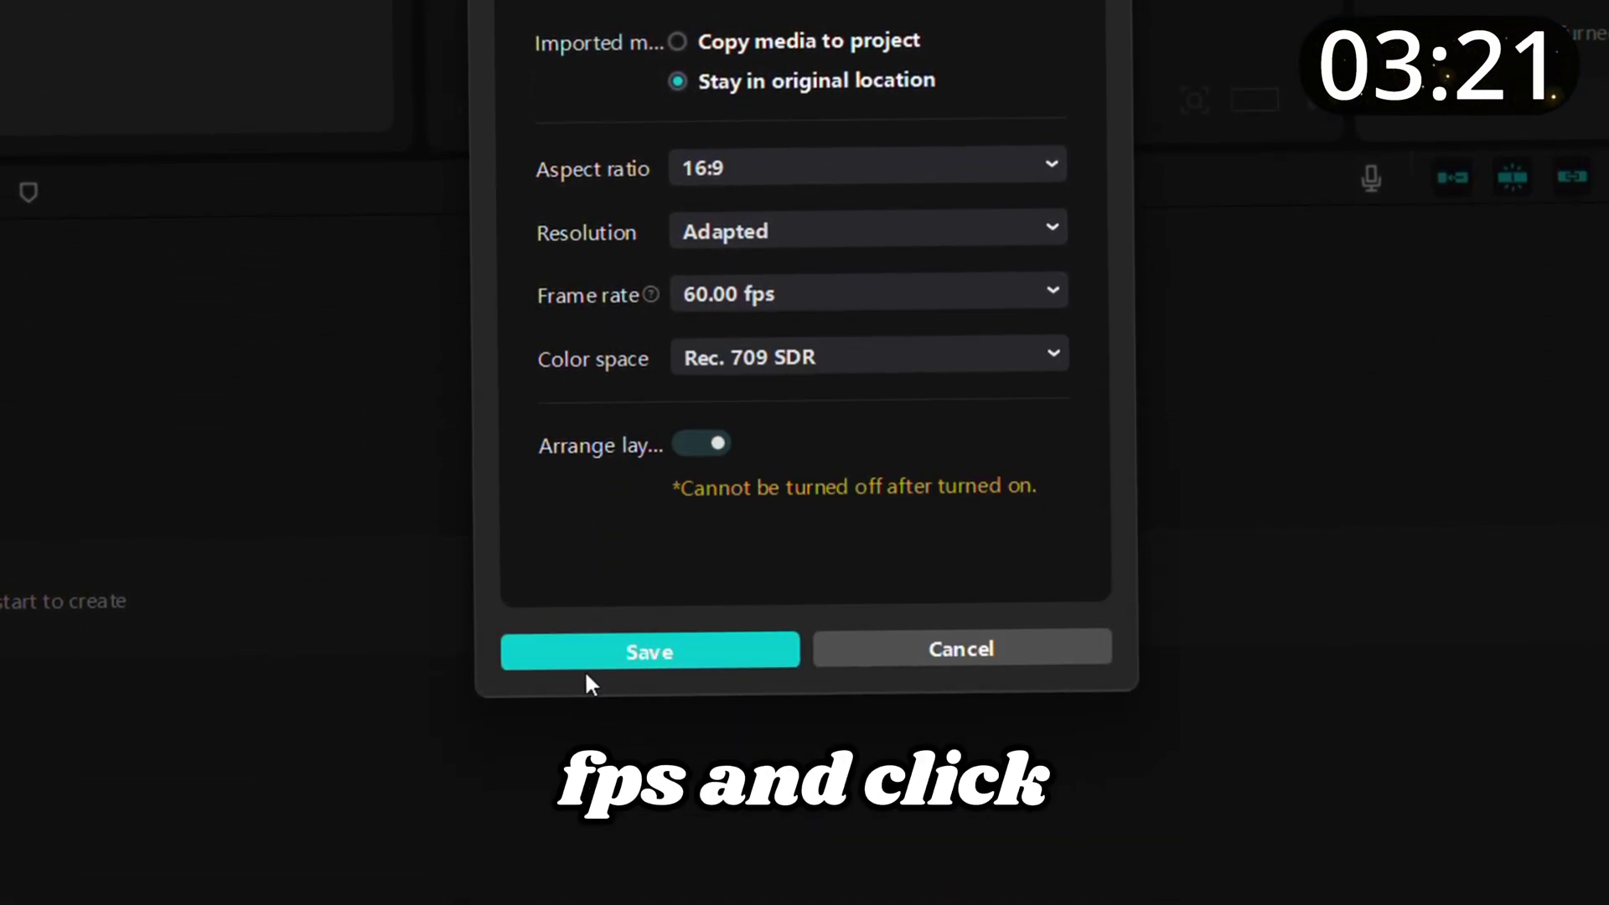
left_click(619, 654)
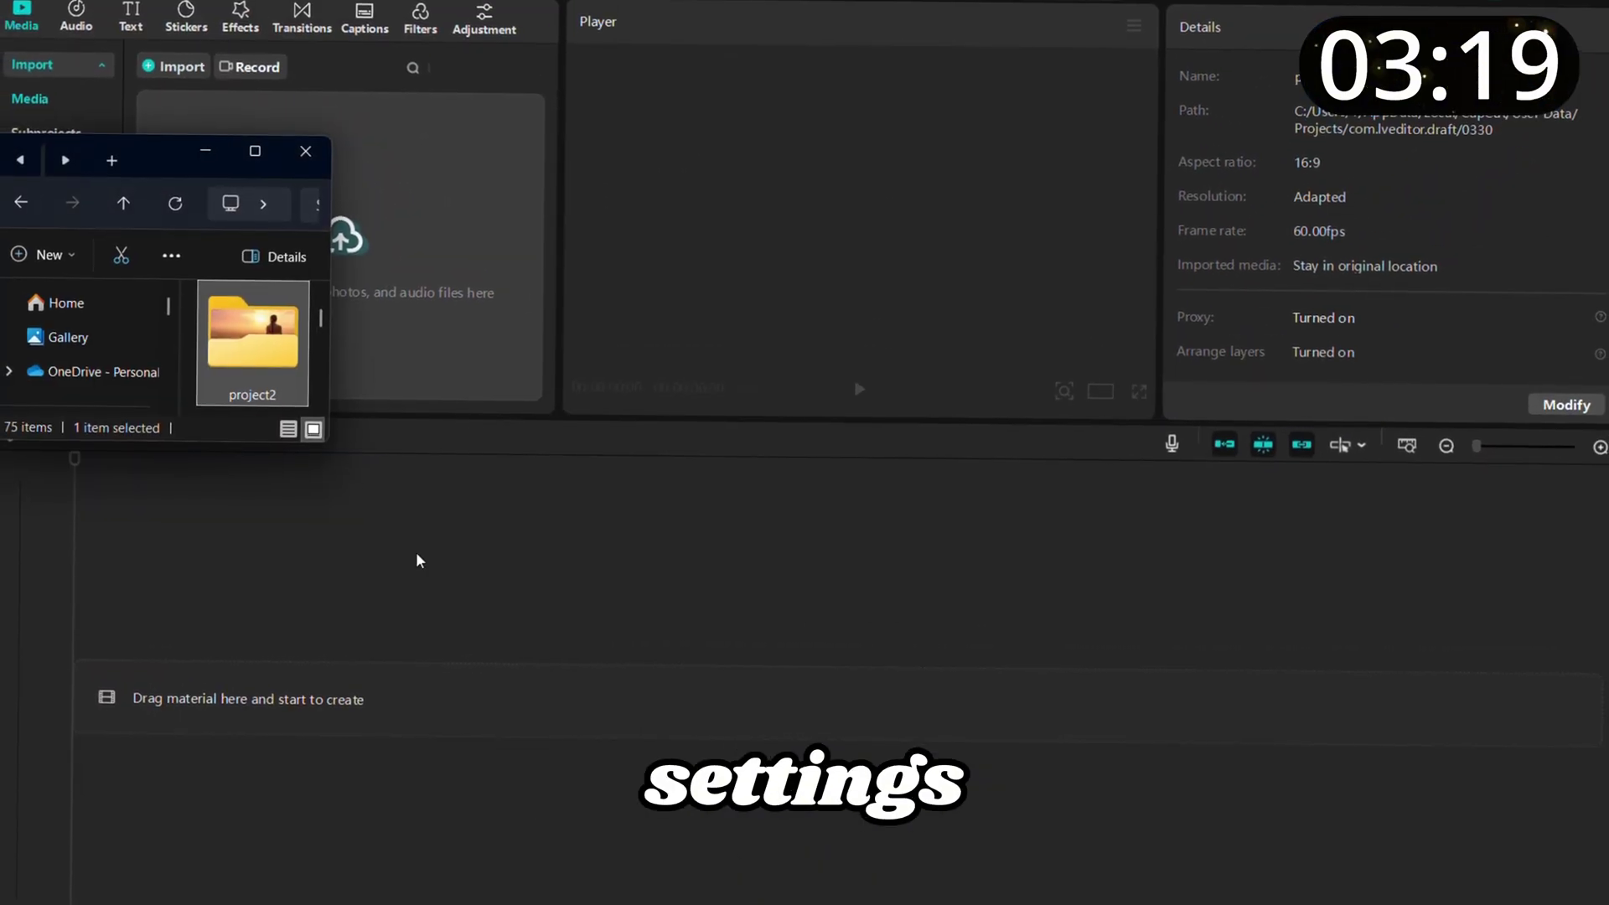
Step: Import the project2 folder into the project's media and open it
left_click_drag(303, 332, 351, 186)
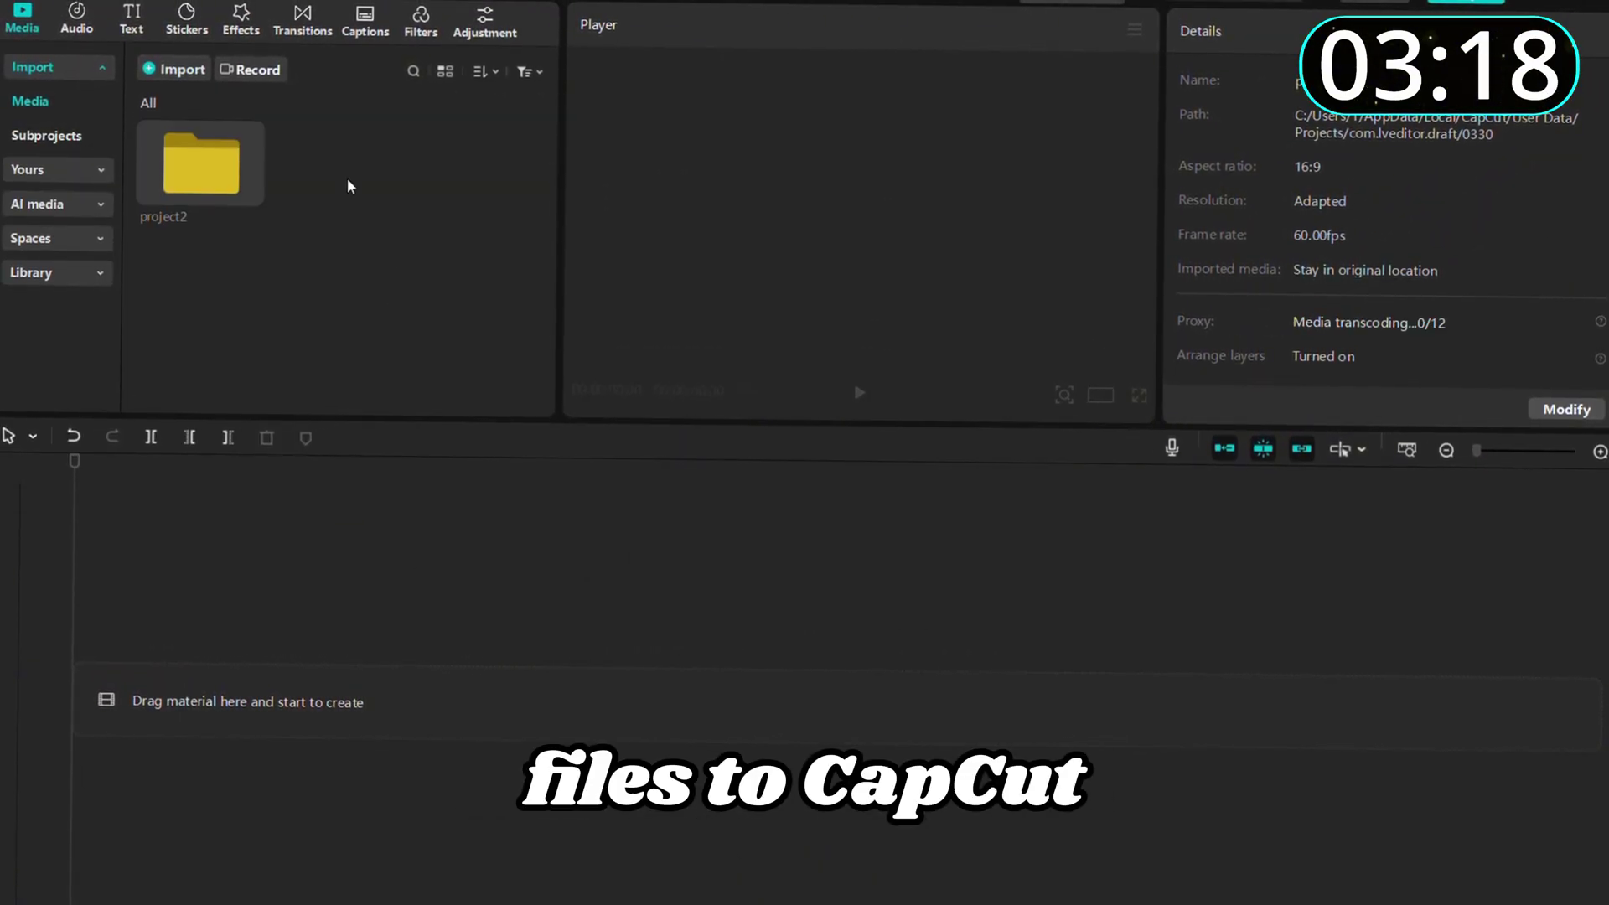
double_click(211, 197)
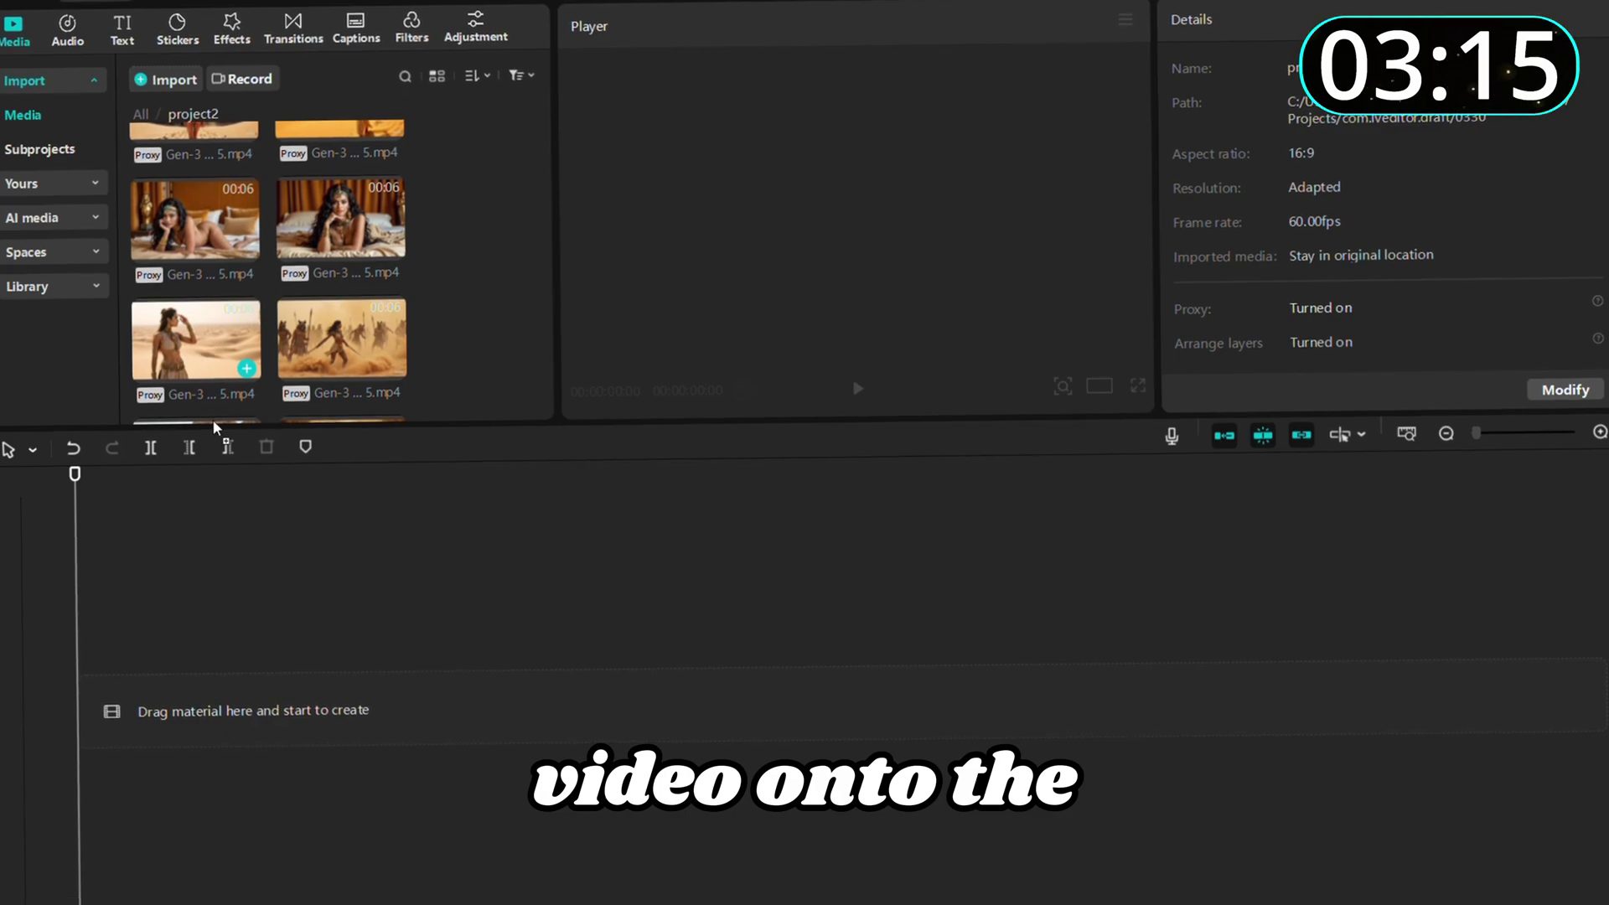
Step: Place the clip of the heroine shading her eyes in the desert on the timeline and trim off everything after 00:00:04:12
left_click_drag(213, 427, 198, 710)
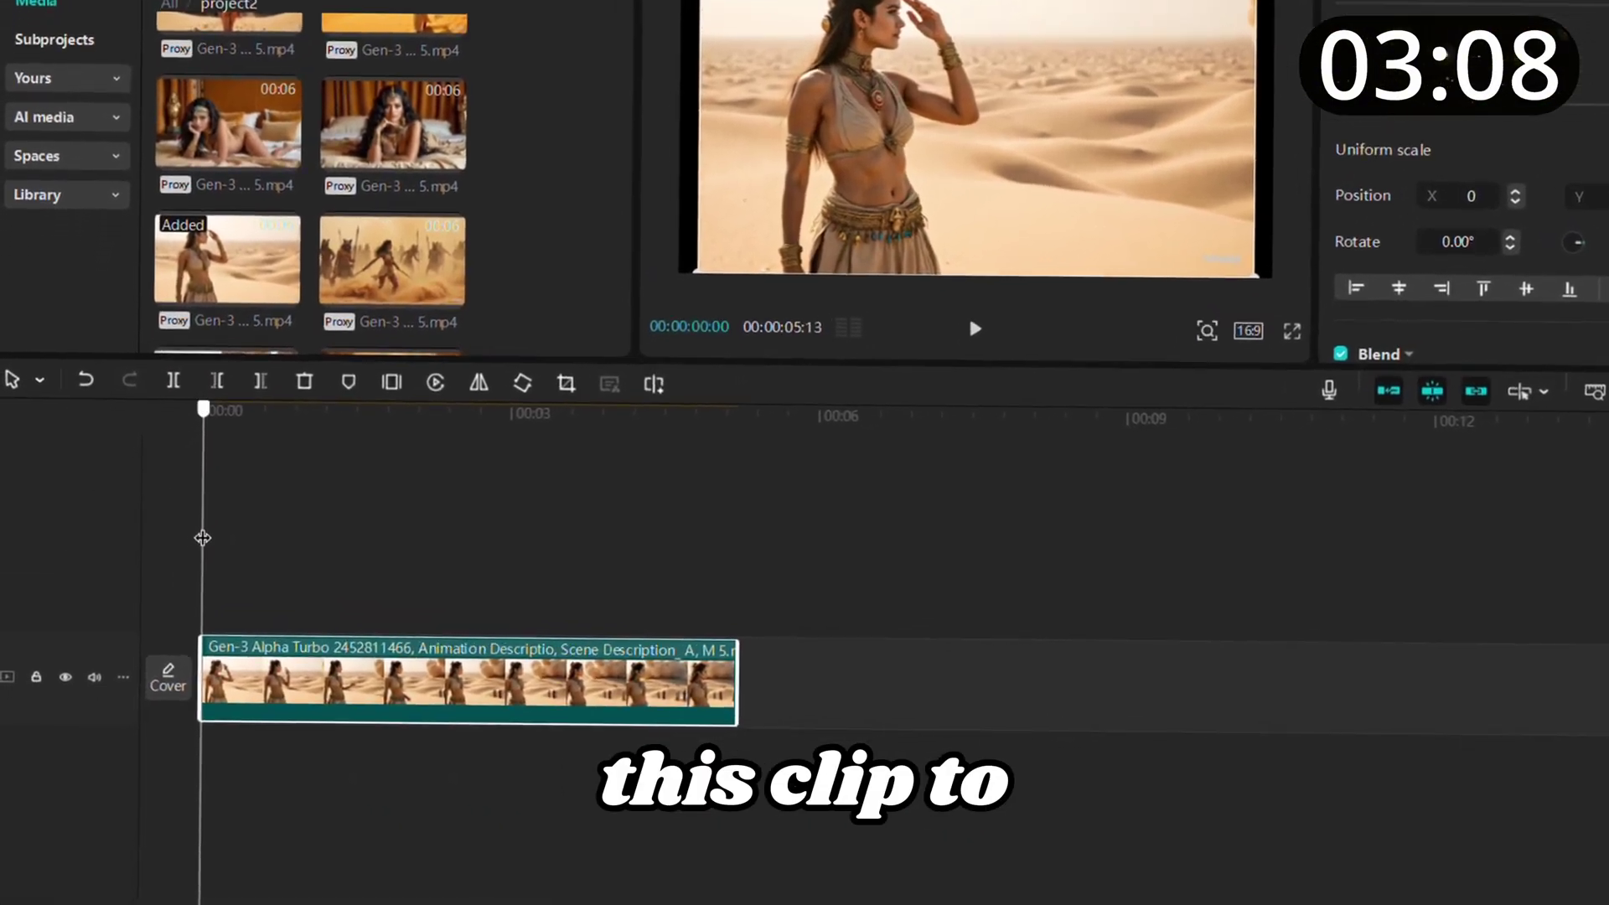
left_click_drag(197, 535, 754, 521)
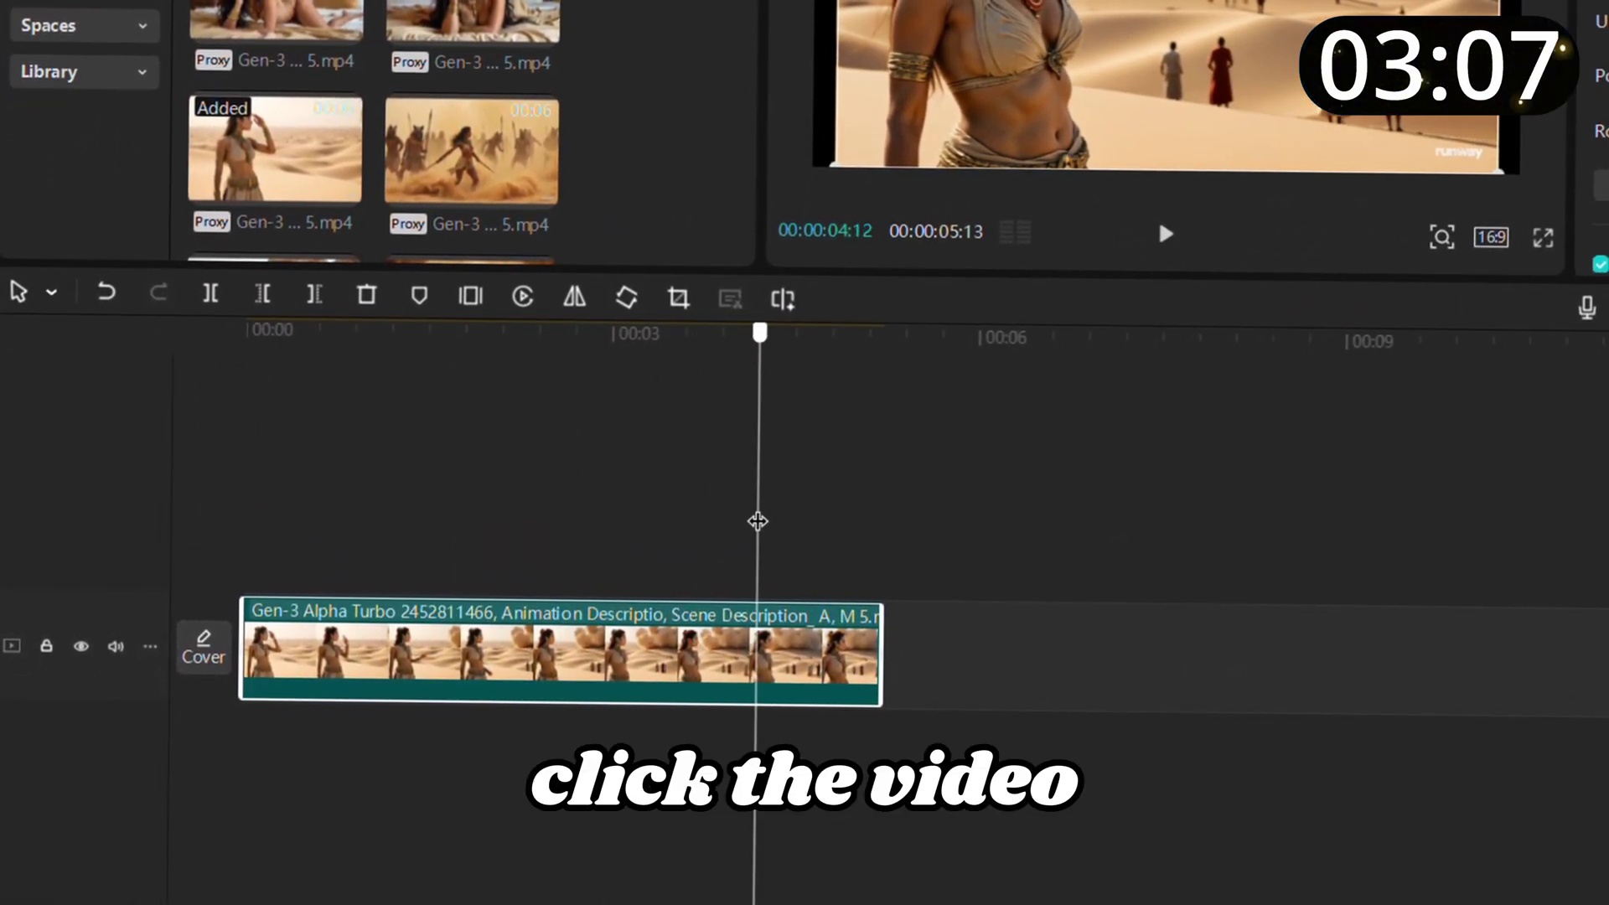
left_click(311, 300)
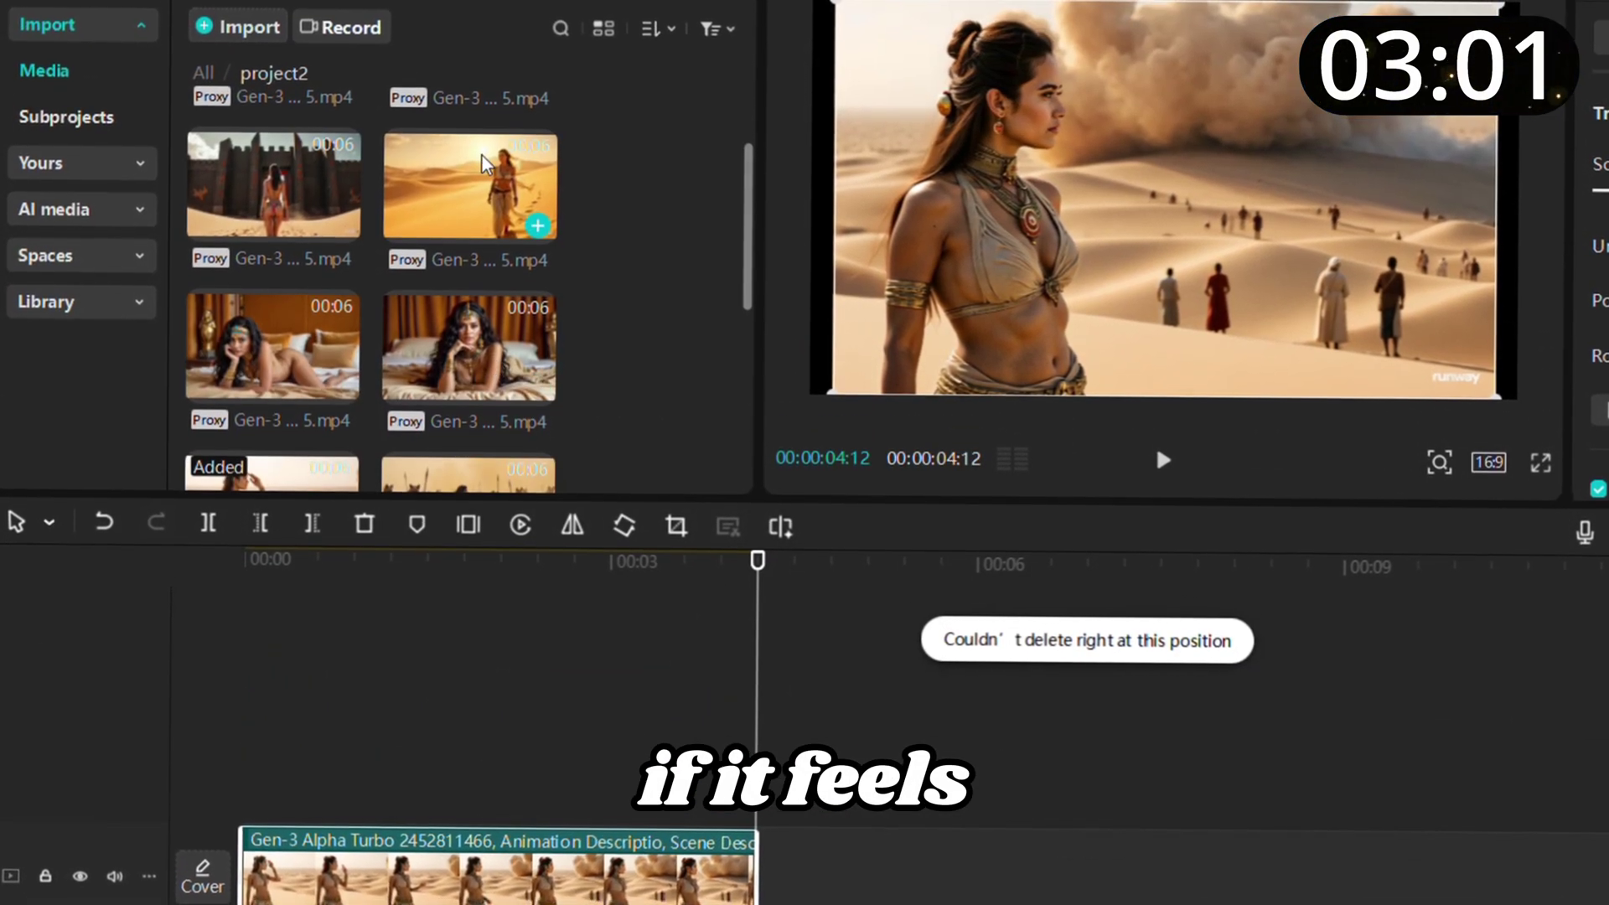
Step: Add the clip of the heroine walking through golden dunes after the first clip and slow it to 0.90x speed
left_click(538, 225)
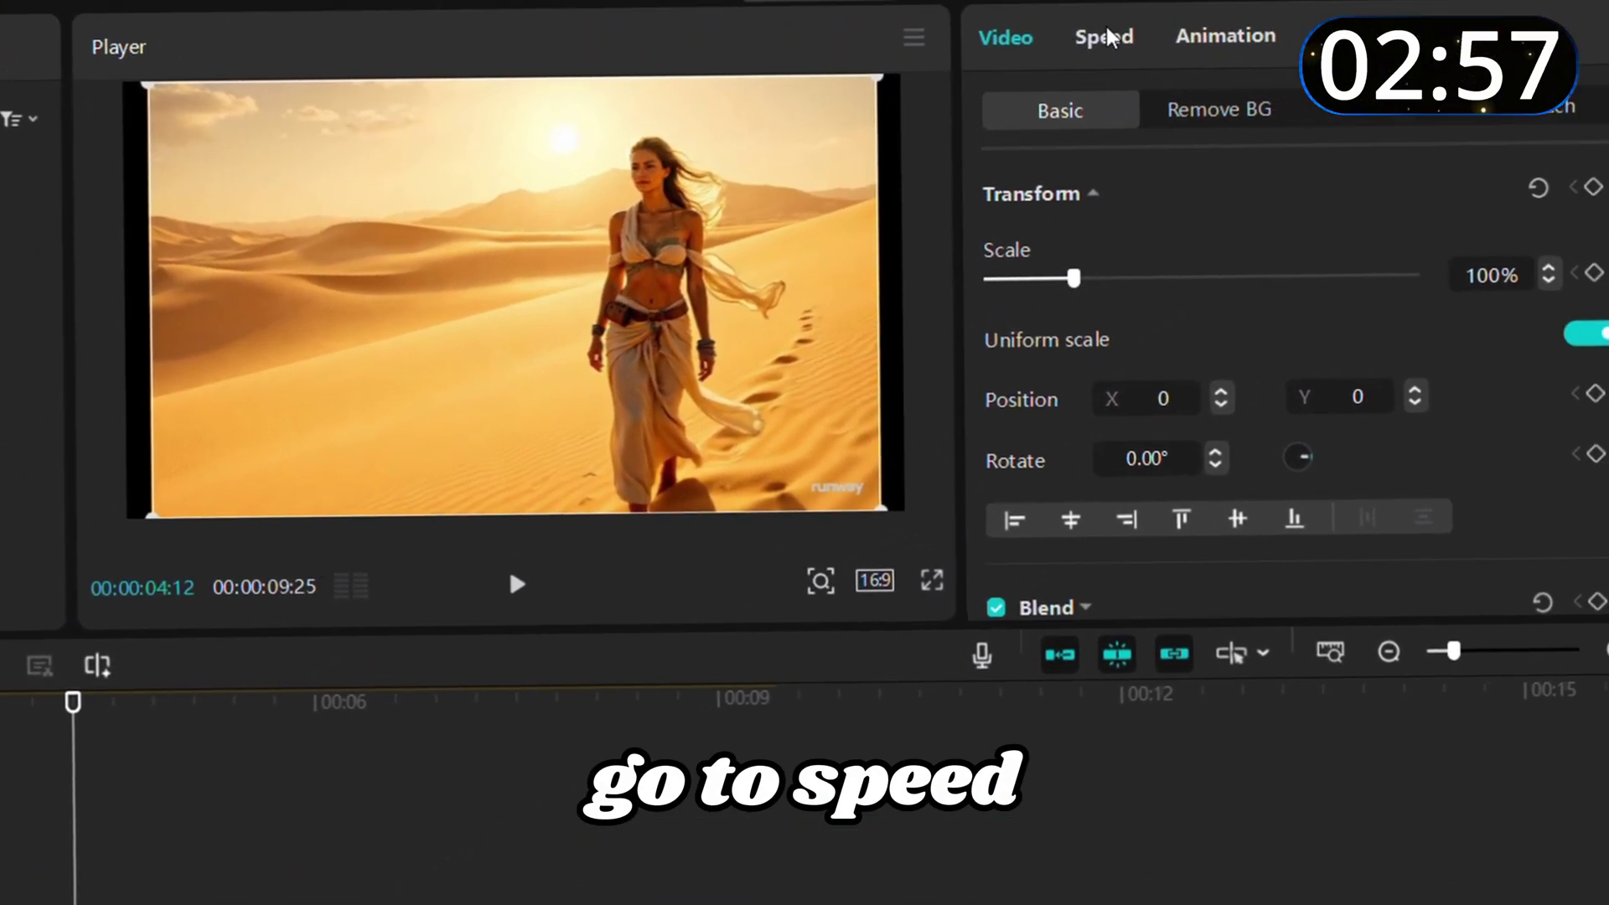
left_click(1106, 37)
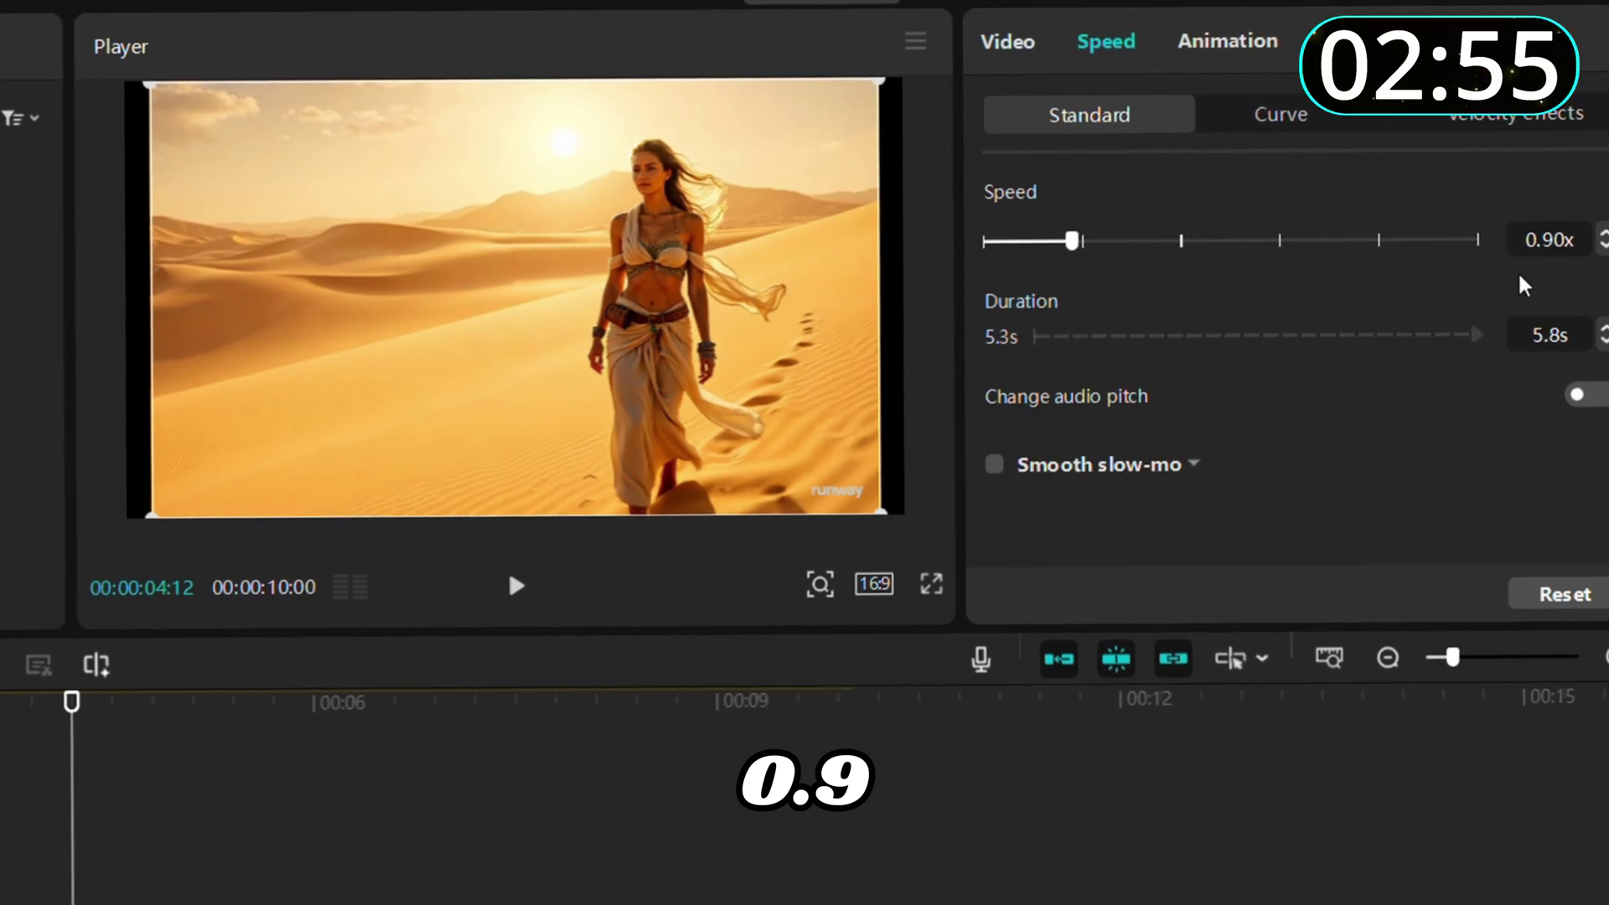
left_click(233, 870)
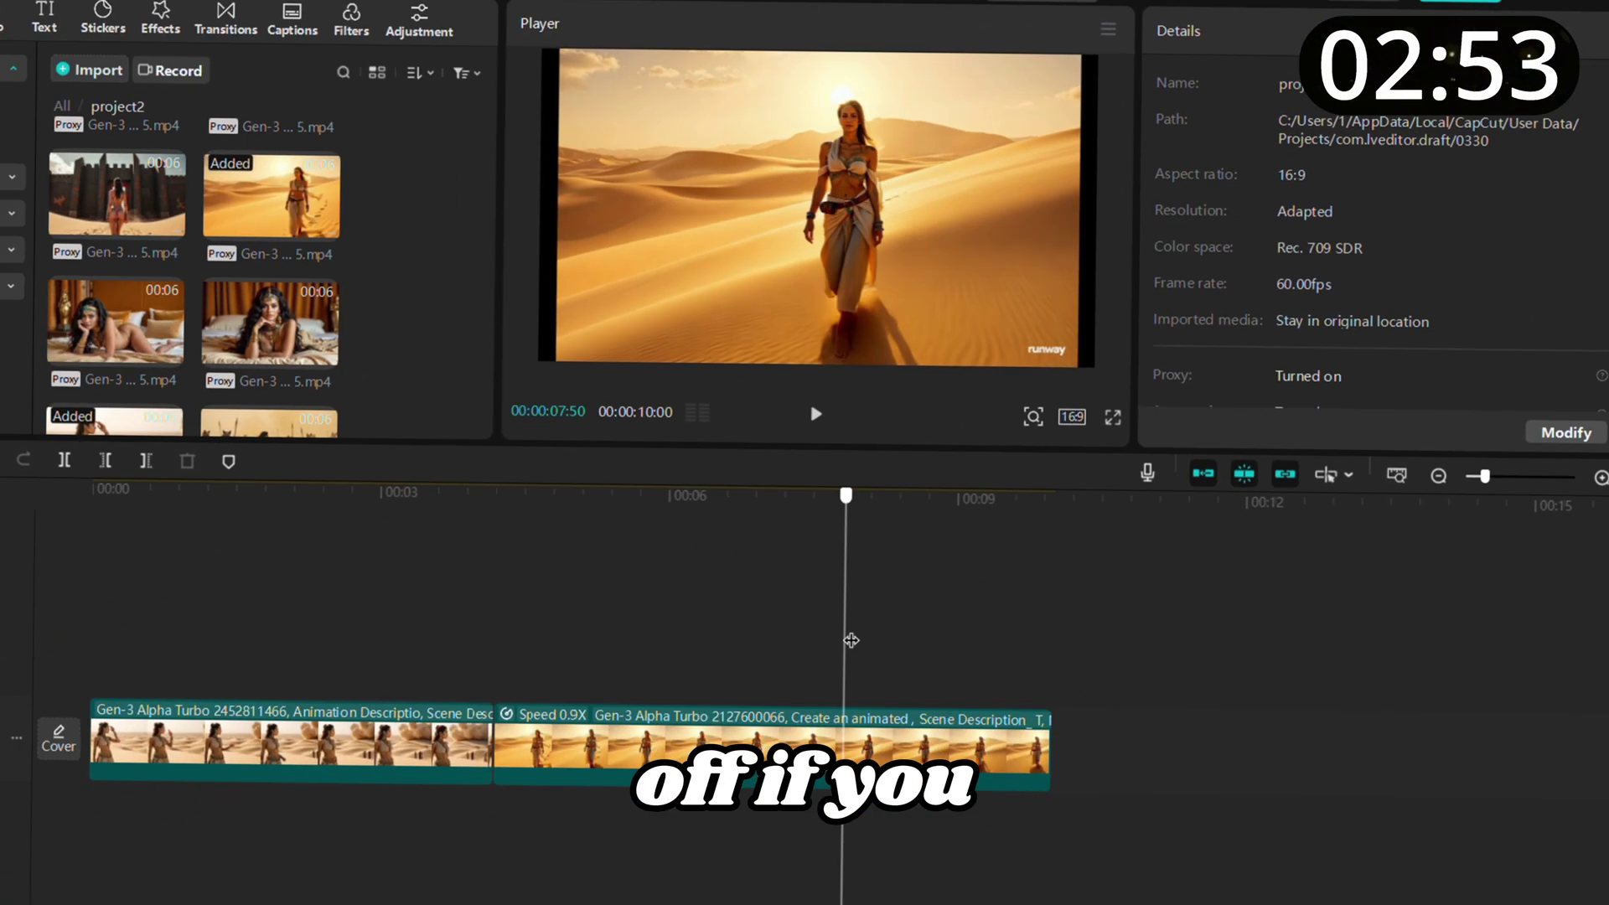
left_click_drag(393, 763, 357, 816)
left_click_drag(637, 629, 608, 634)
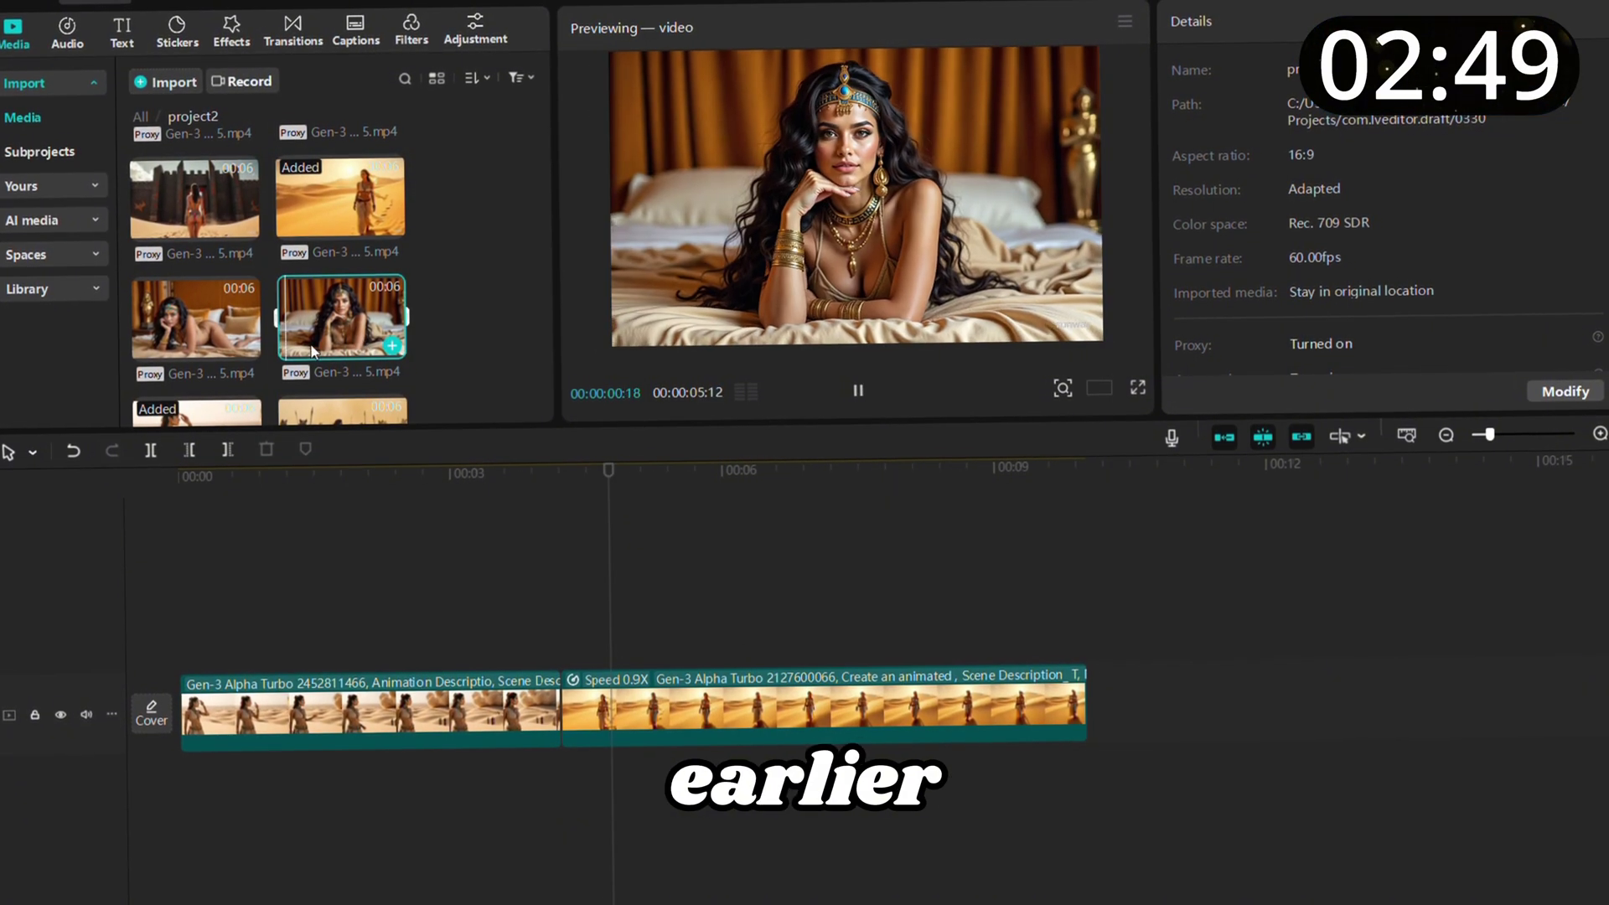
Step: Append the clip of the woman resting her chin on her hand on the bed and set its speed to 1.20x
left_click_drag(321, 317, 1097, 712)
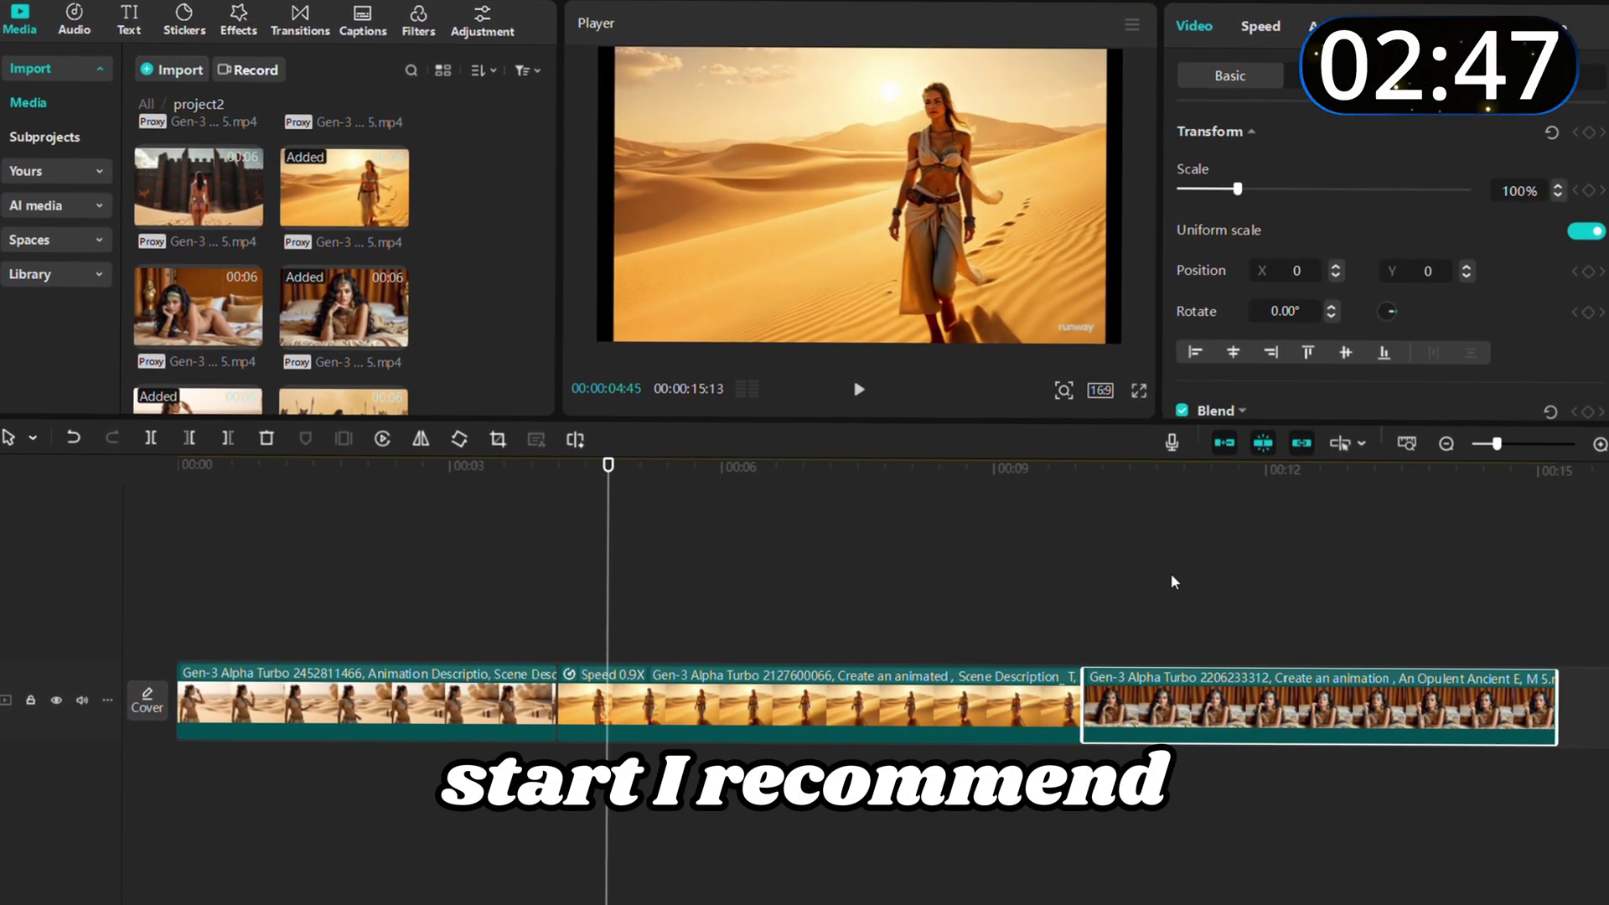
left_click(1526, 587)
scroll(825, 737, "right", 5)
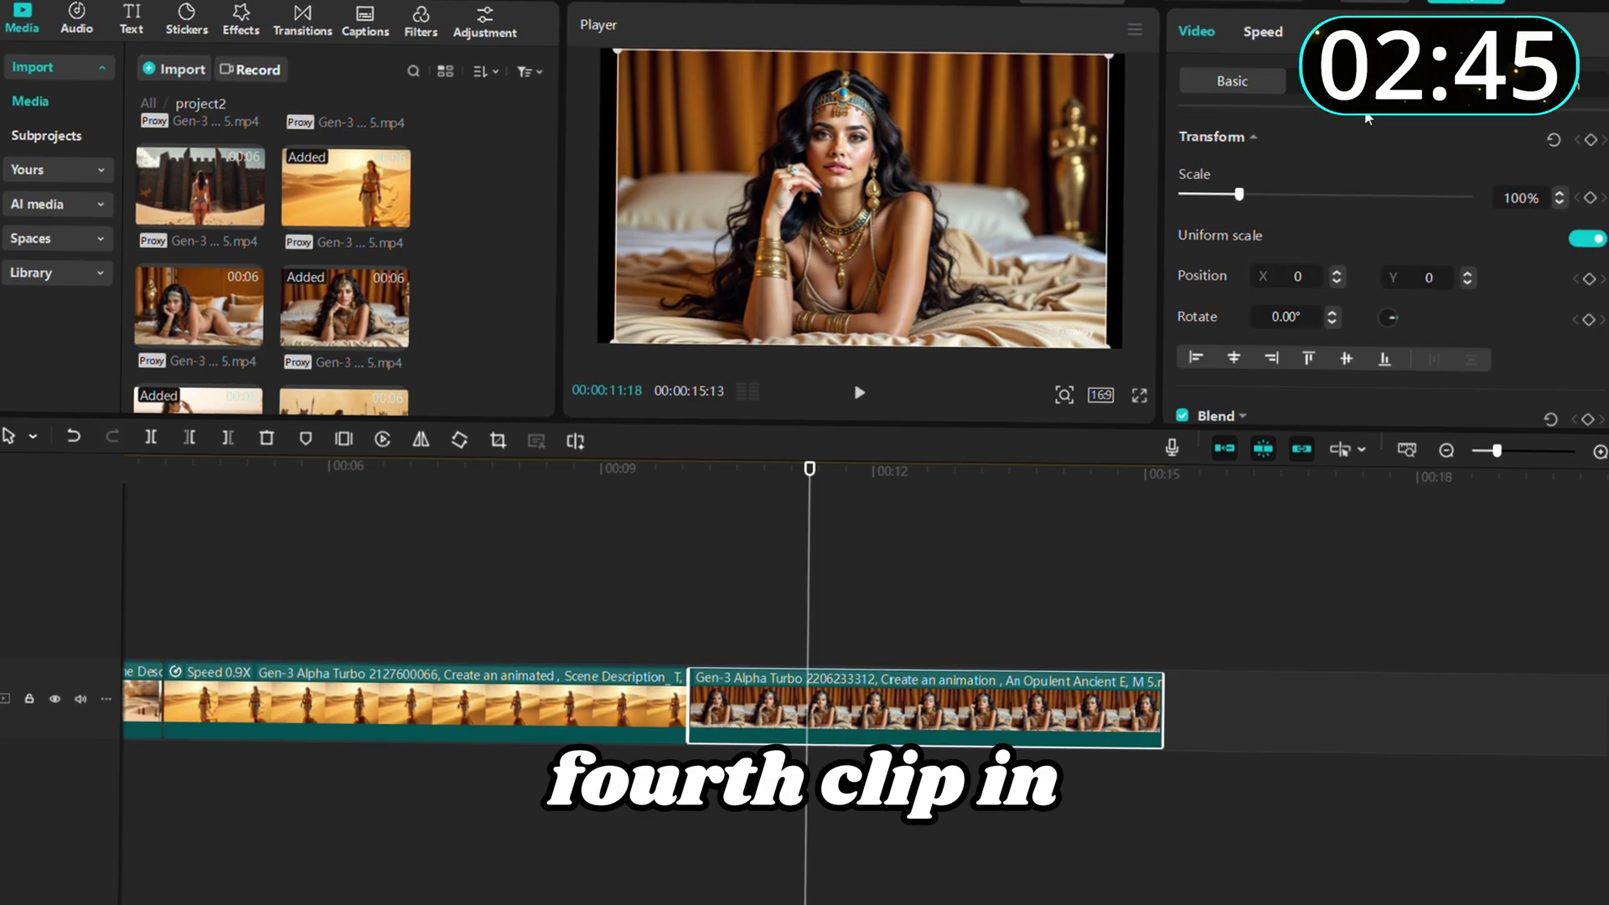
left_click(1597, 160)
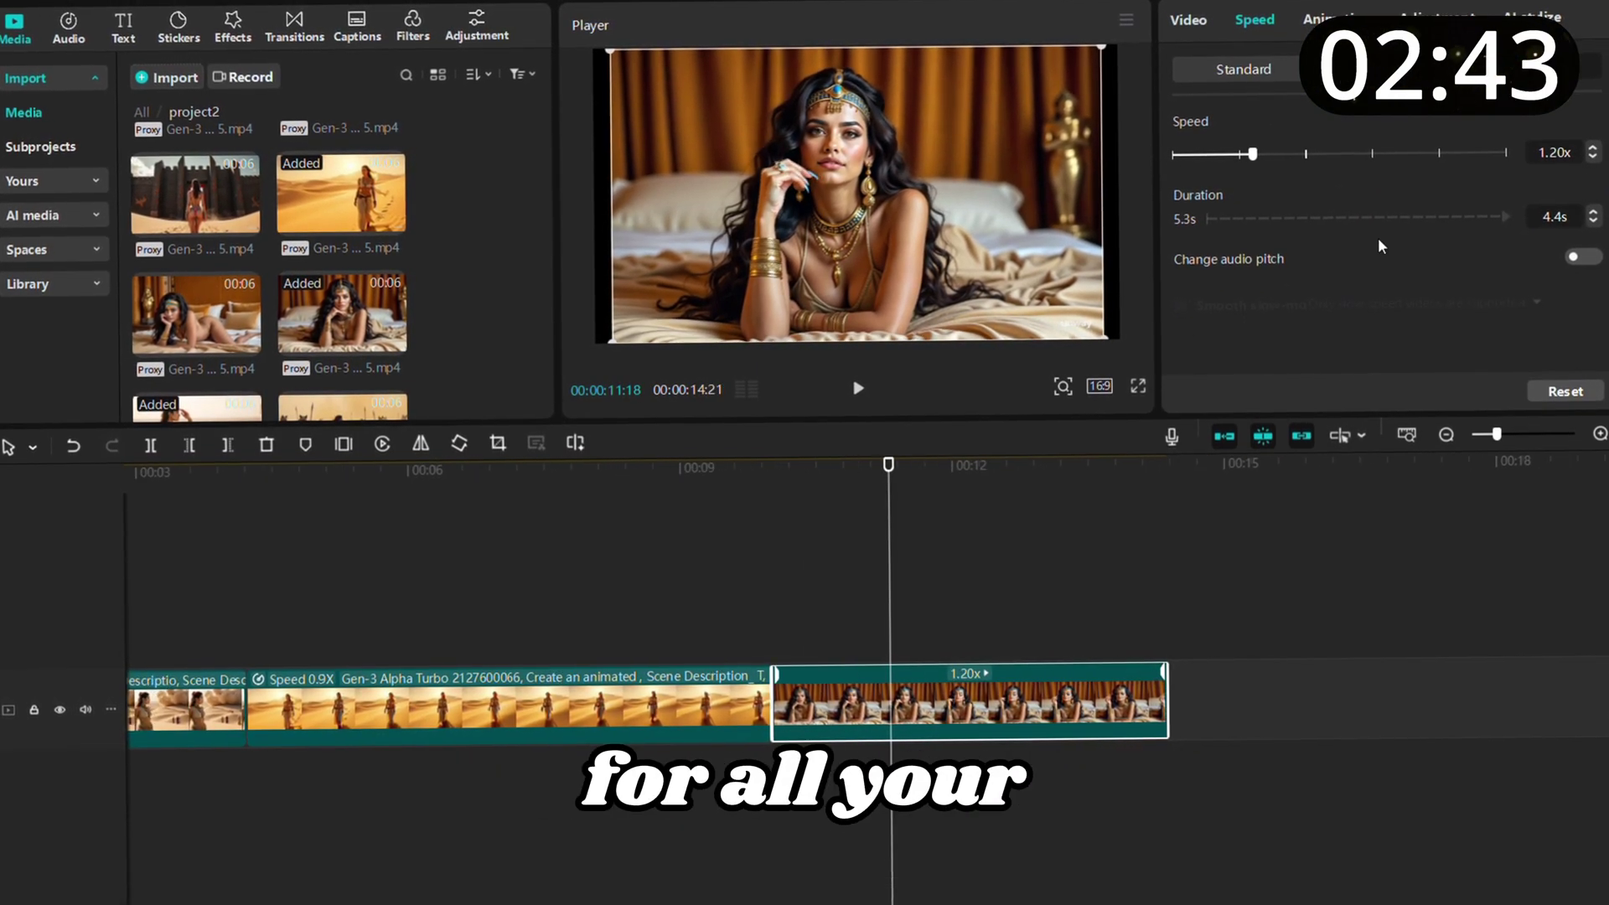
left_click(824, 596)
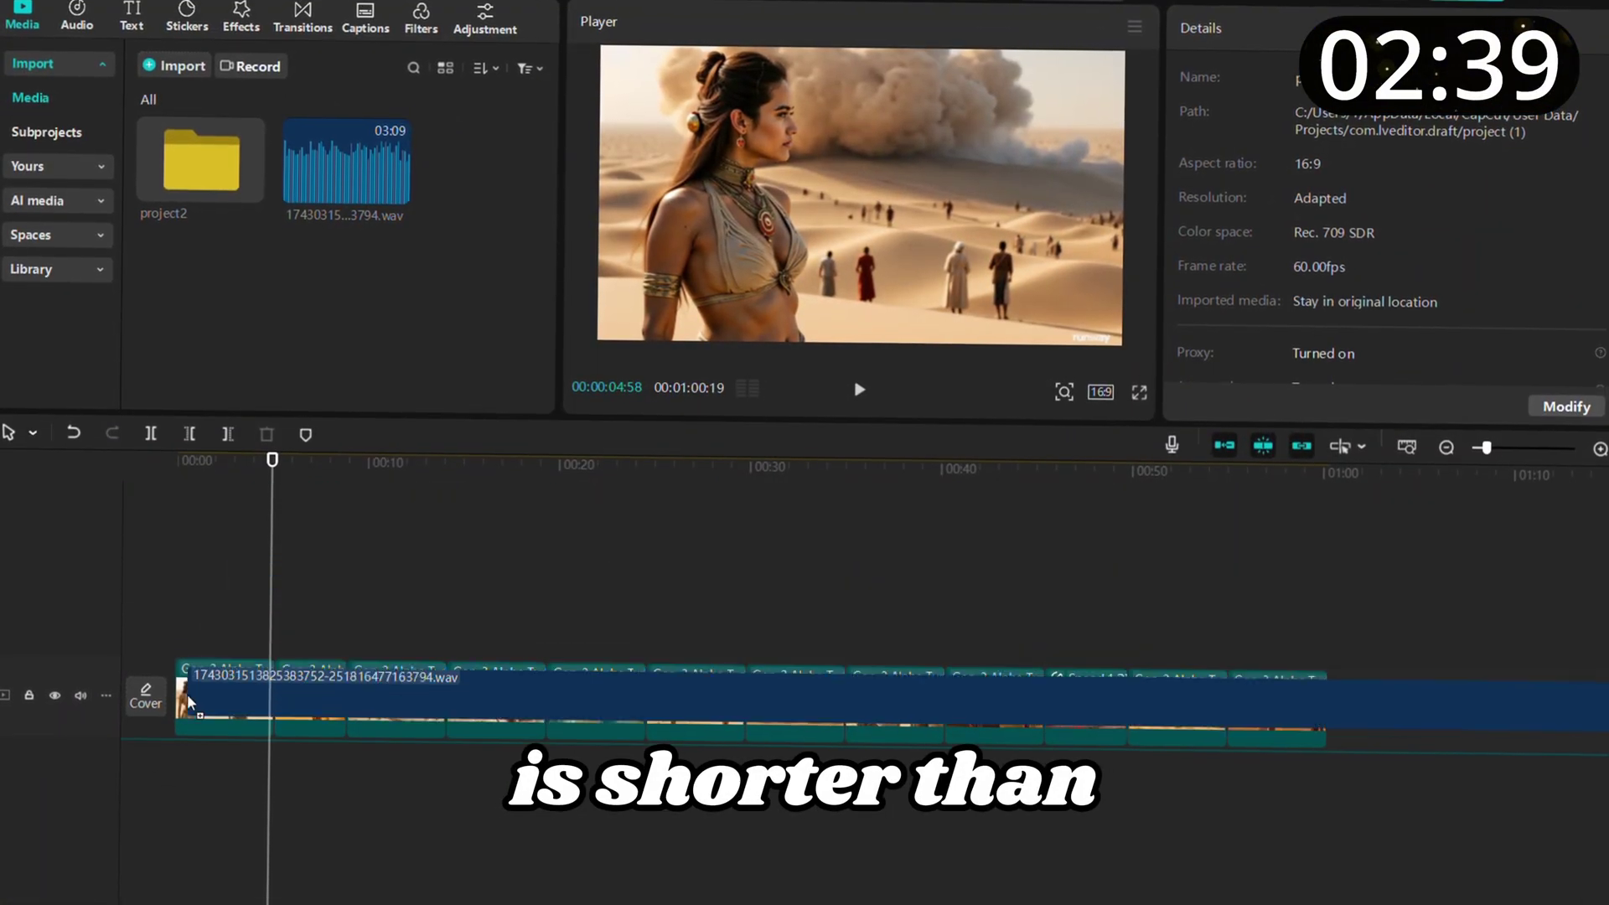
Step: Place the WAV soundtrack under the clips from the timeline's start and trim its end to match the last video clip
left_click(170, 775)
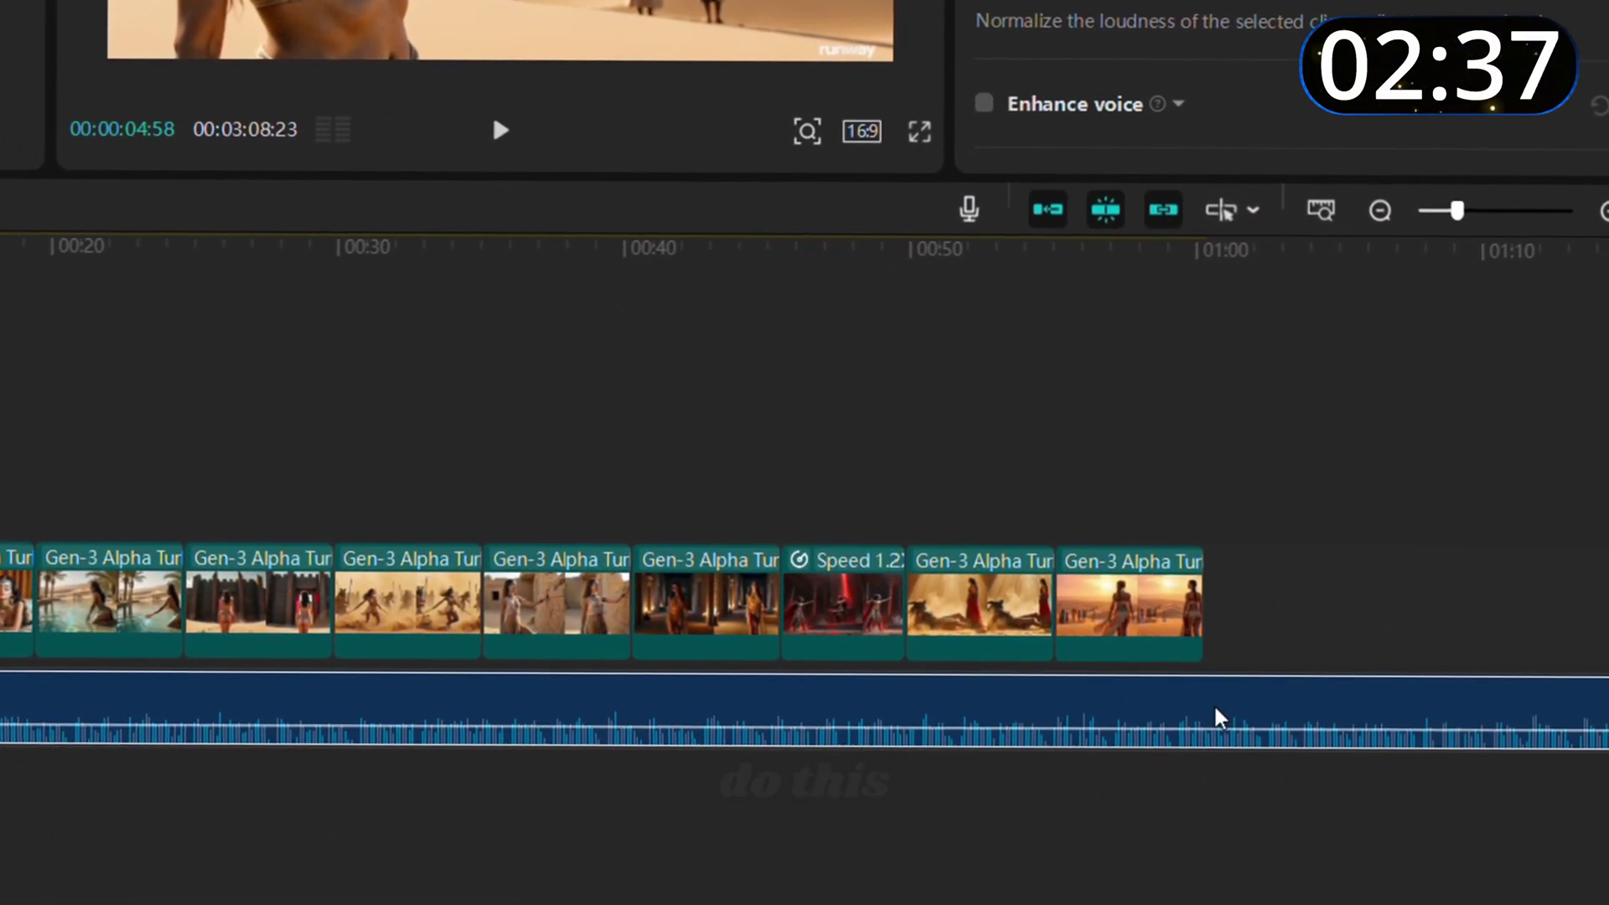
left_click(1204, 480)
left_click(1240, 701)
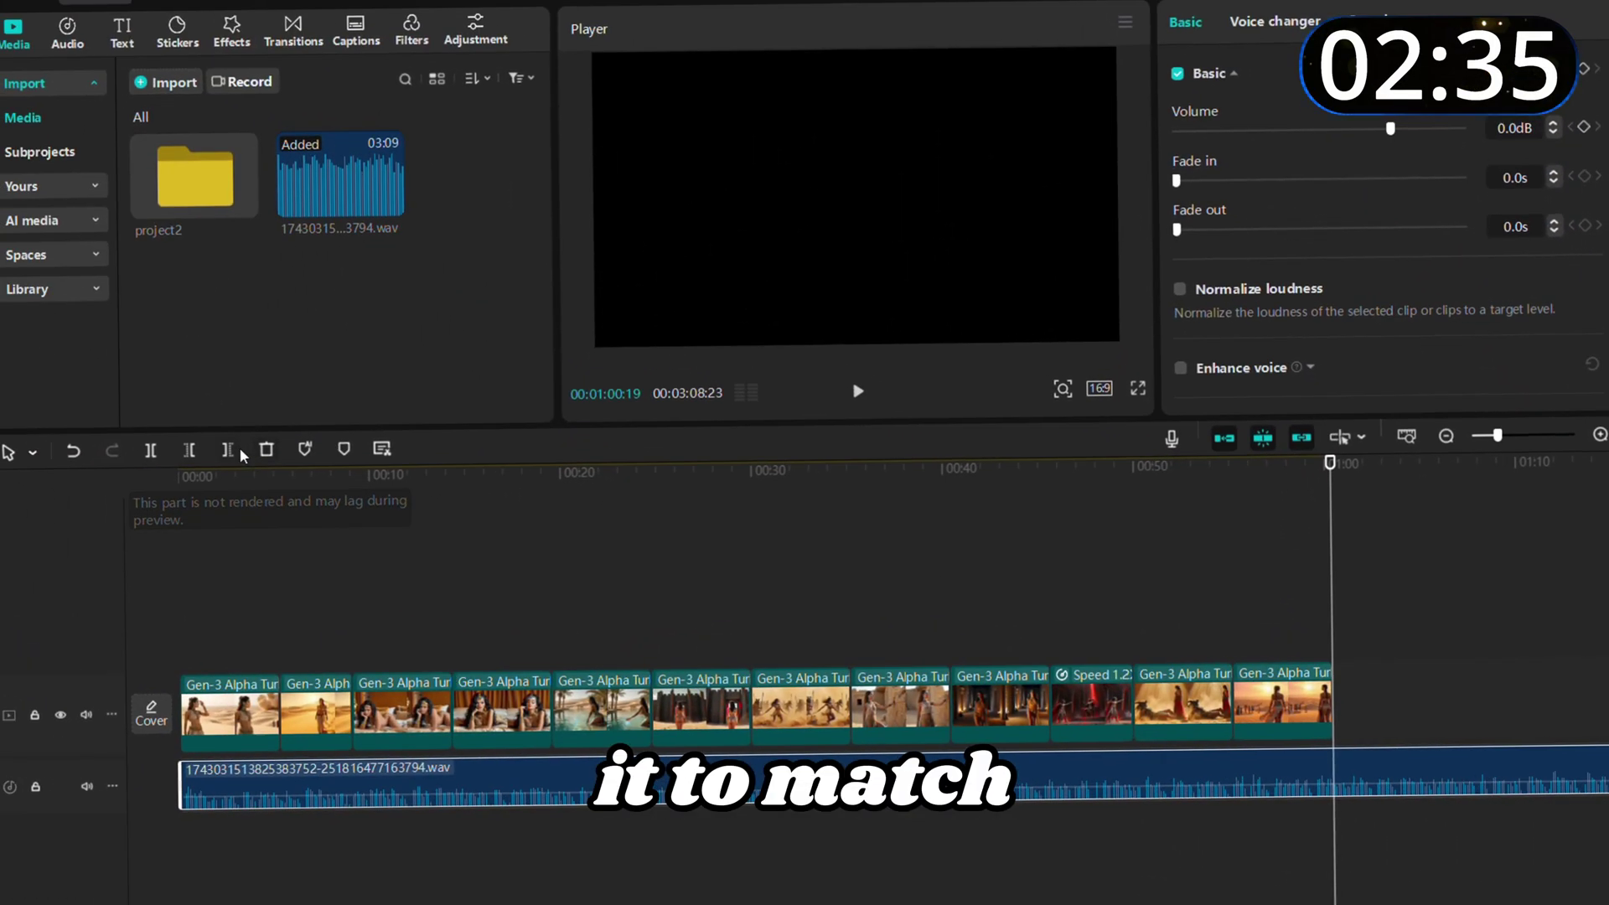
left_click(228, 450)
left_click(224, 509)
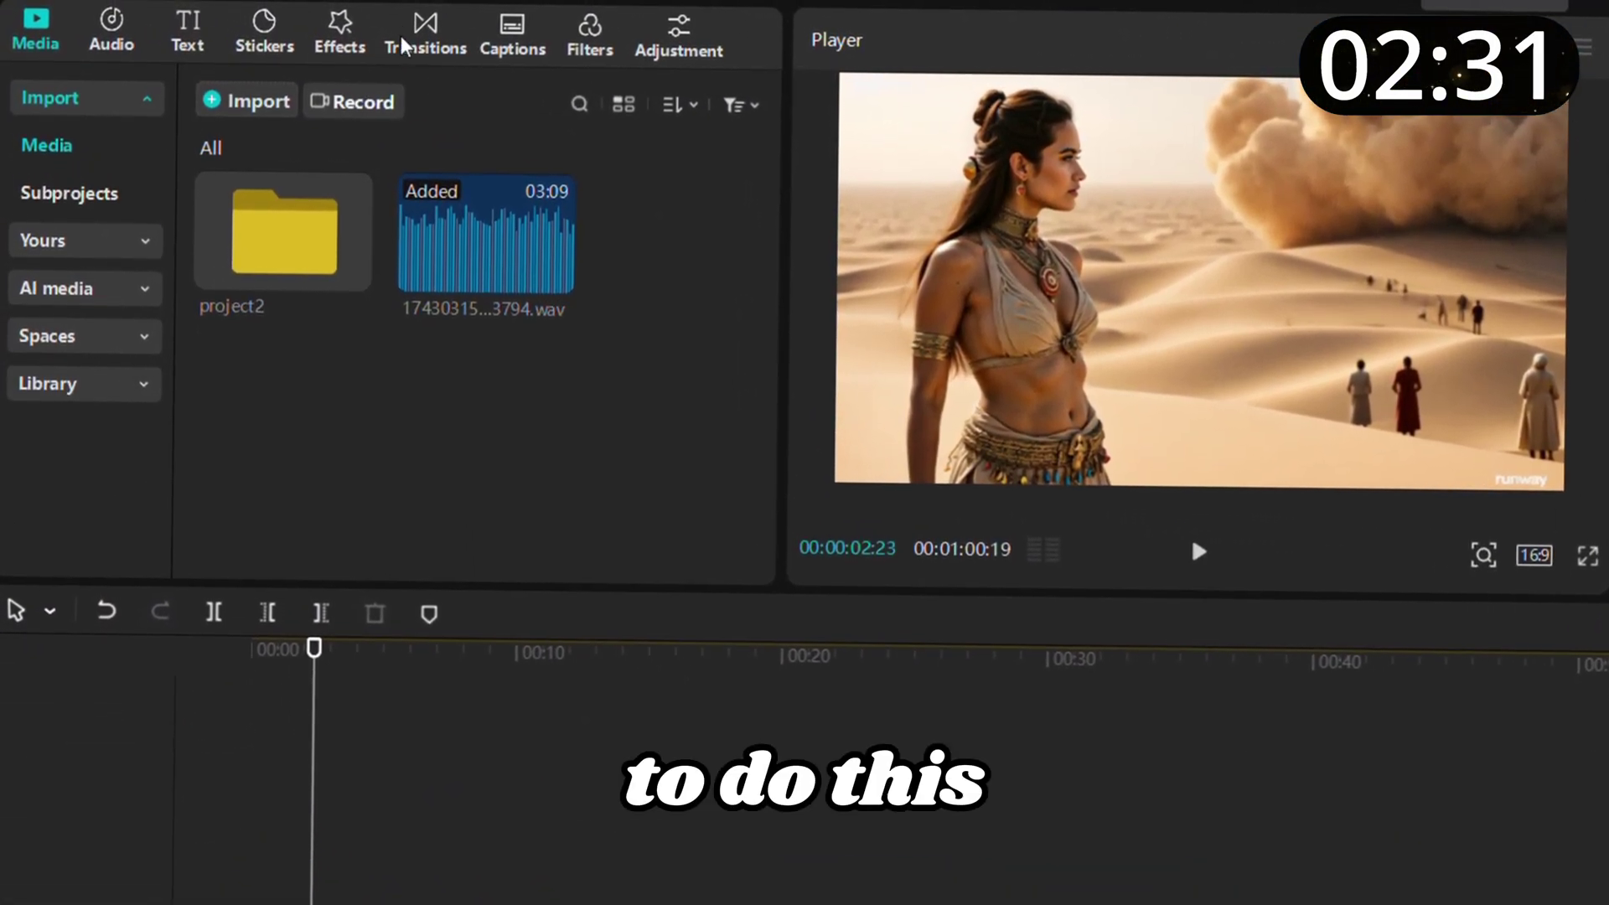
Step: Add a shortened Mix overlay transition between the first two clips and another overlay transition between the third and fourth clips
left_click(423, 48)
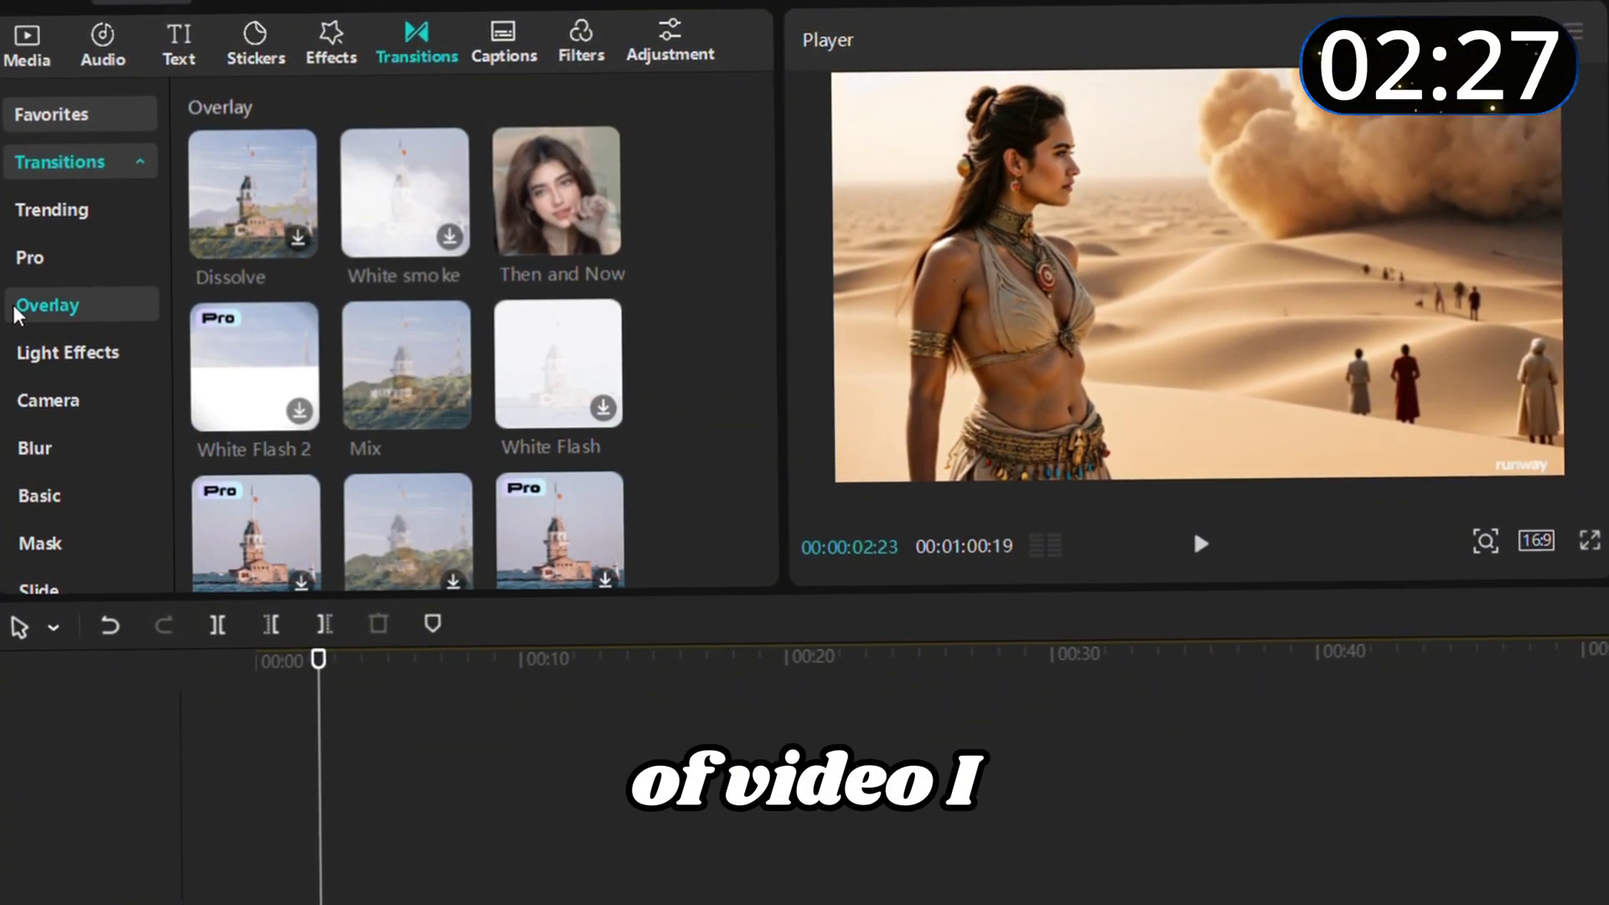
mouse_move(395, 350)
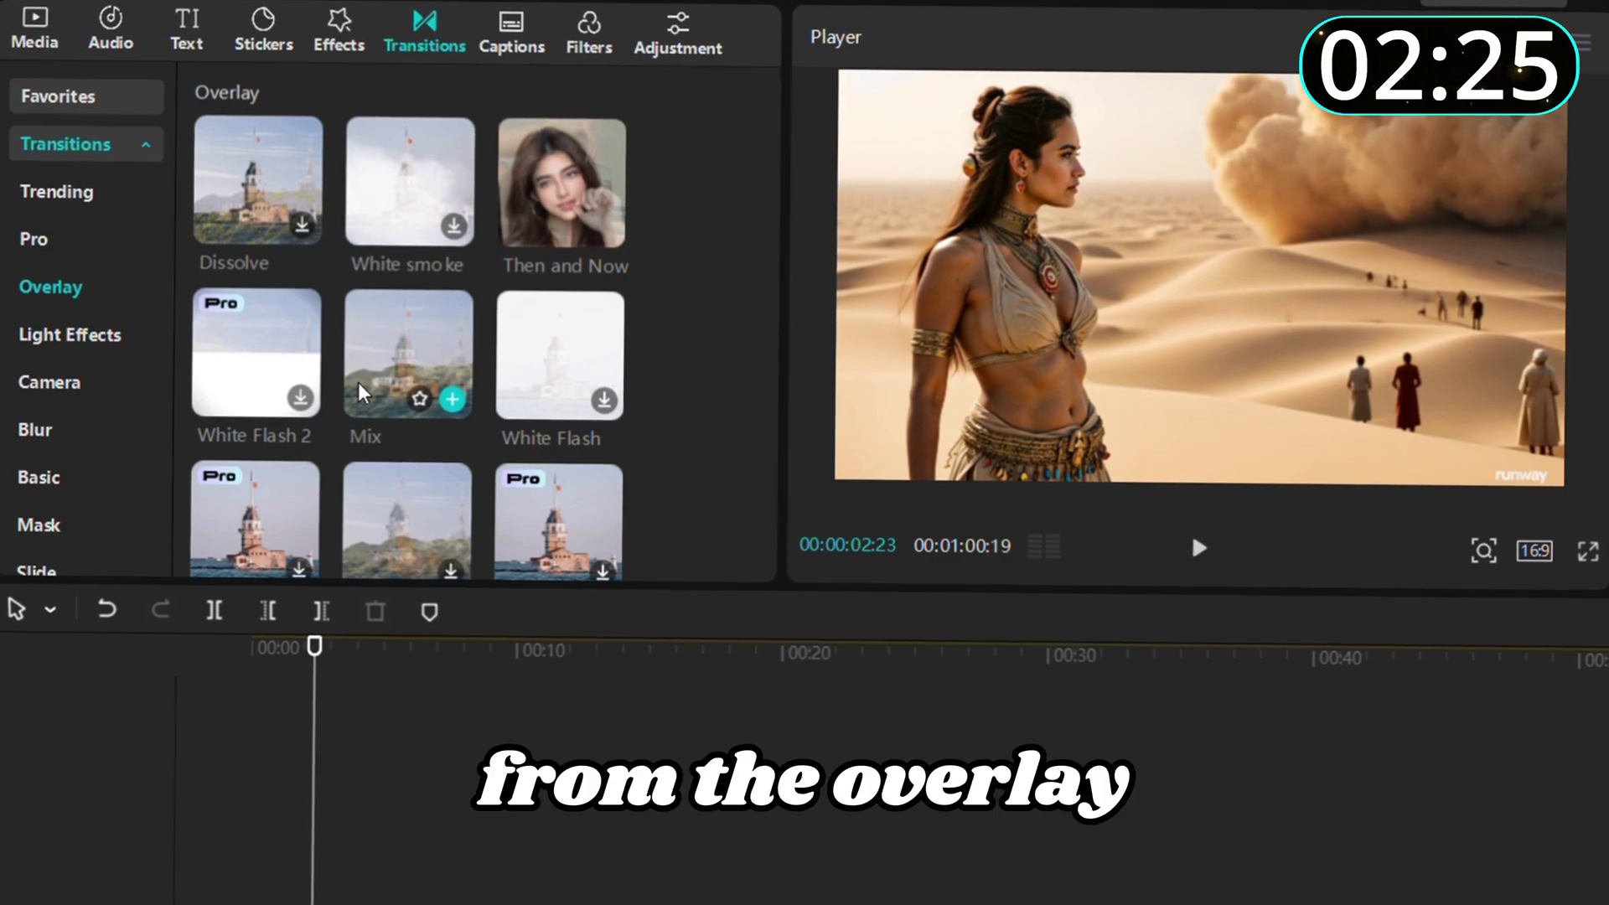
left_click_drag(399, 344, 392, 620)
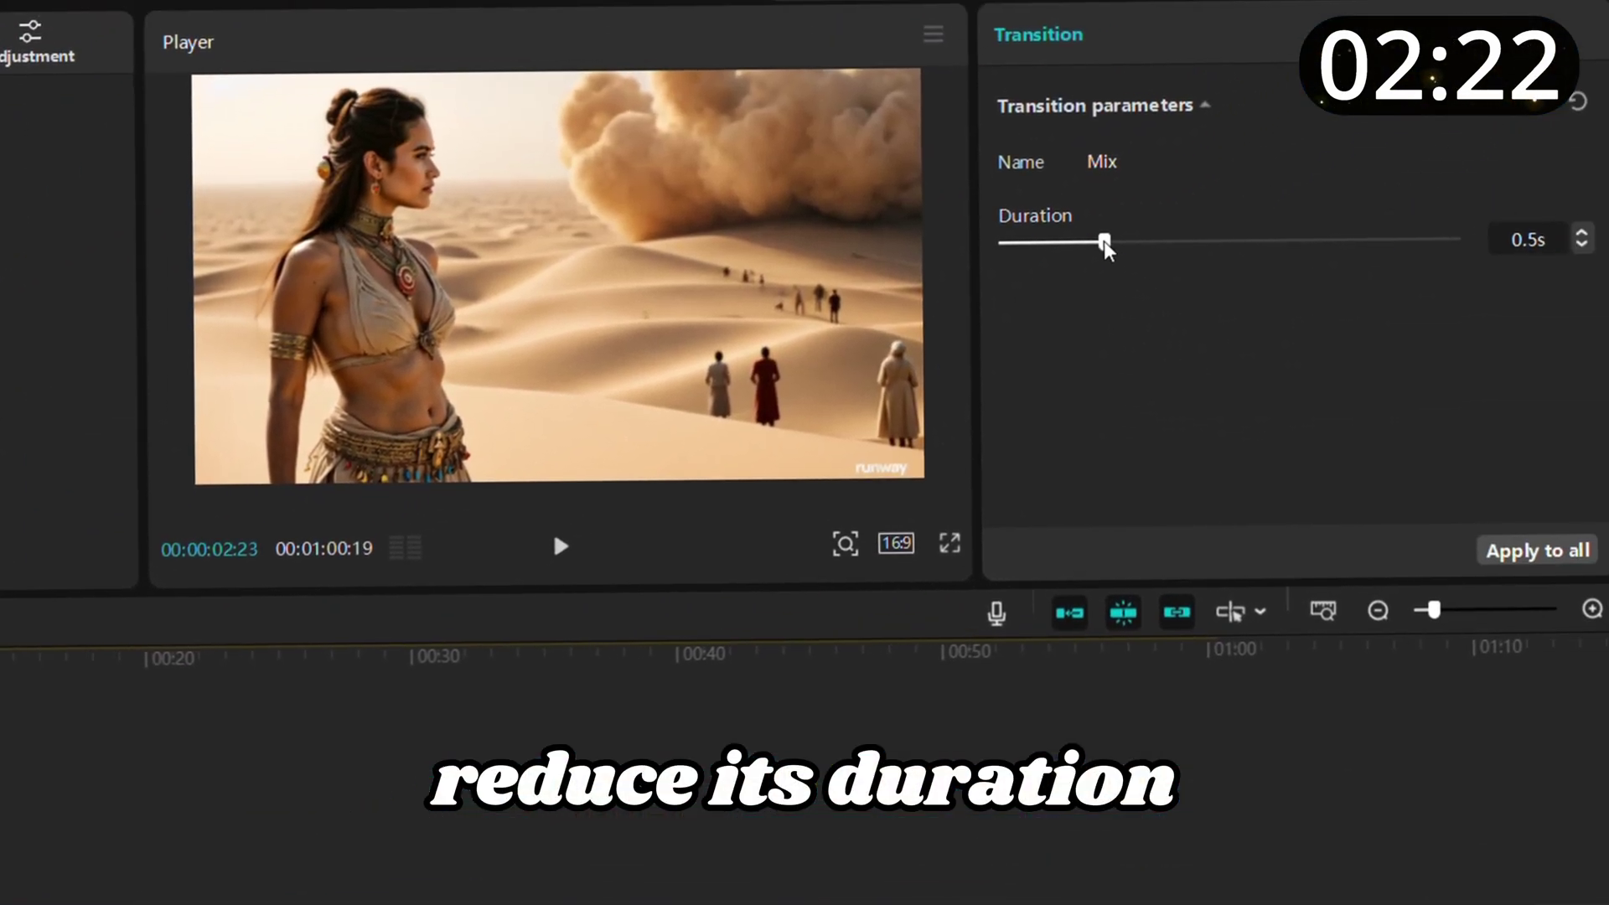
left_click_drag(1102, 245, 1062, 248)
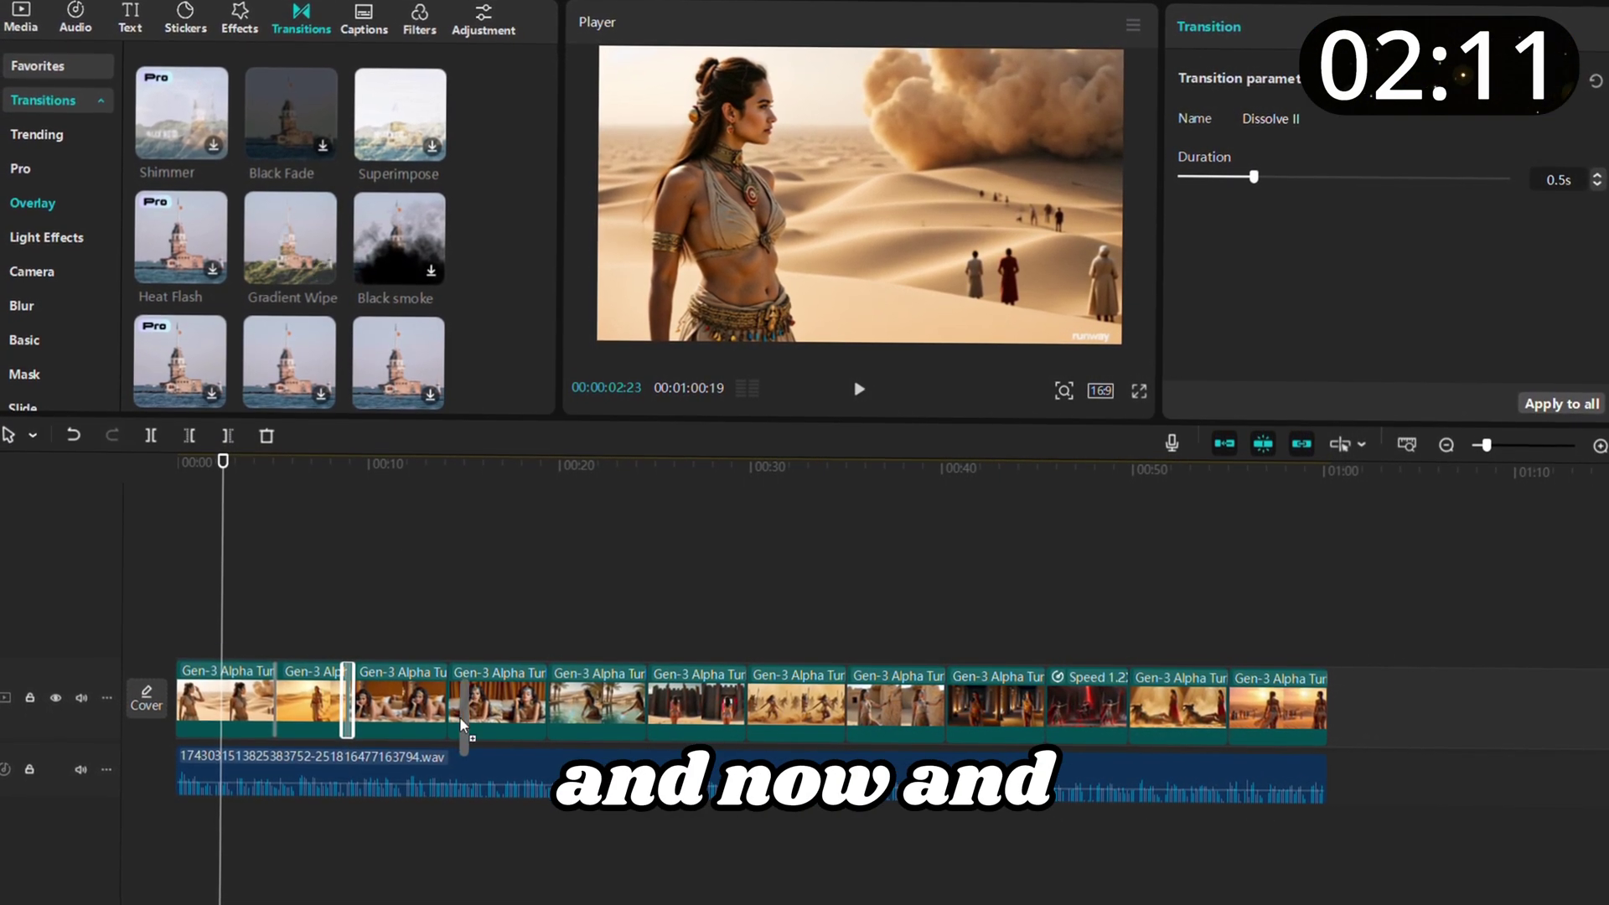
left_click(446, 624)
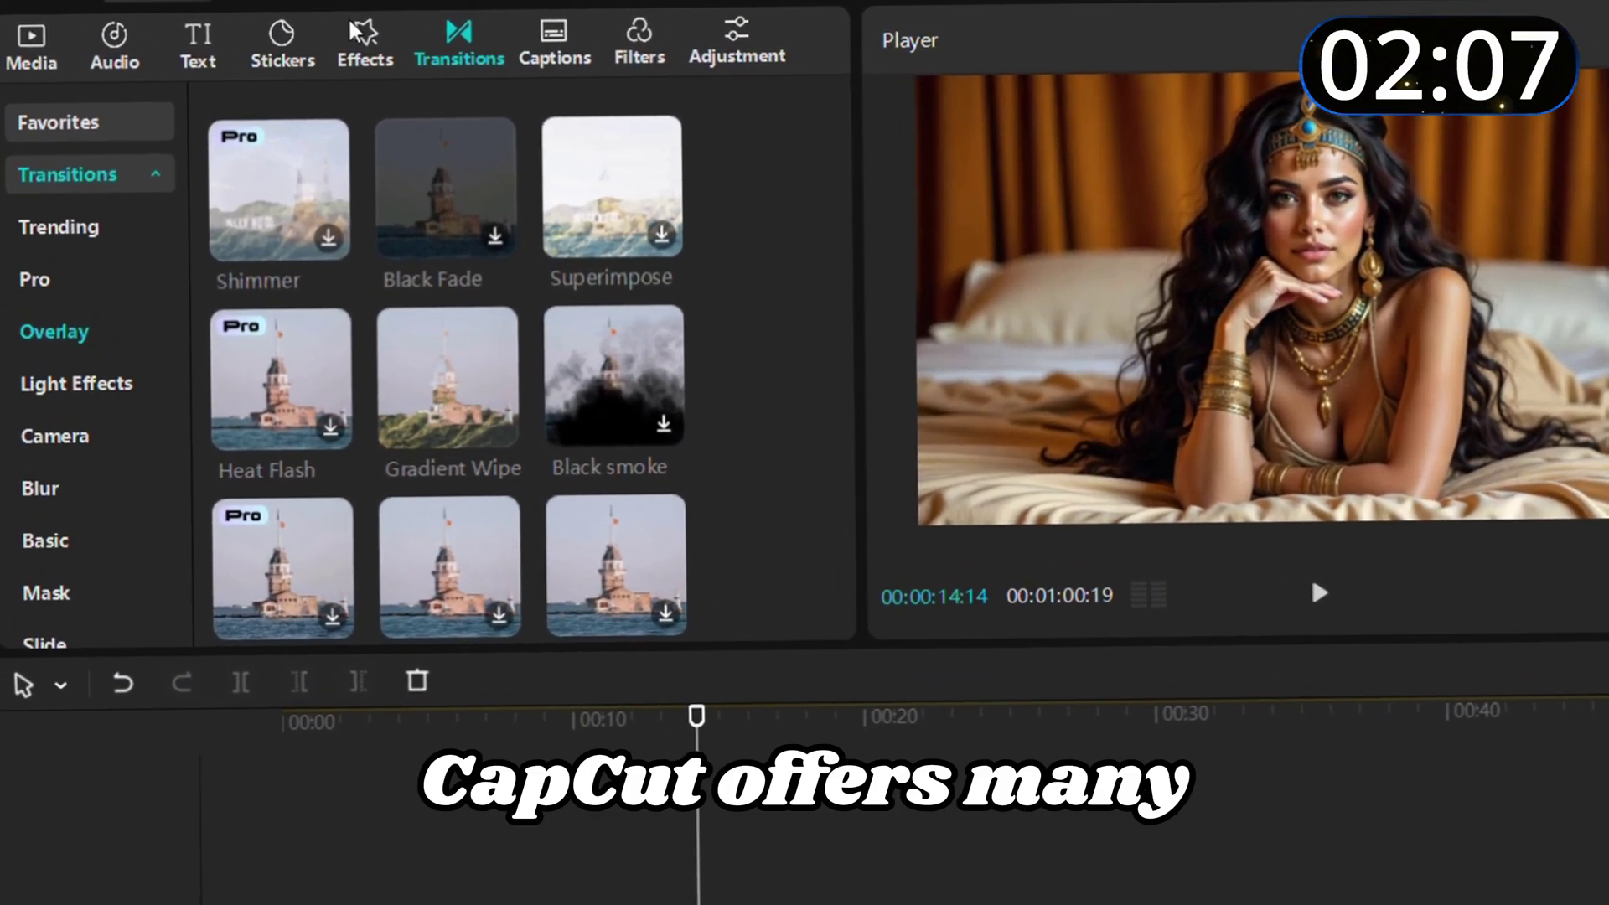
Step: Find the Fade In video effect among the trending effects and place it above the first clip at the timeline's start
left_click(384, 63)
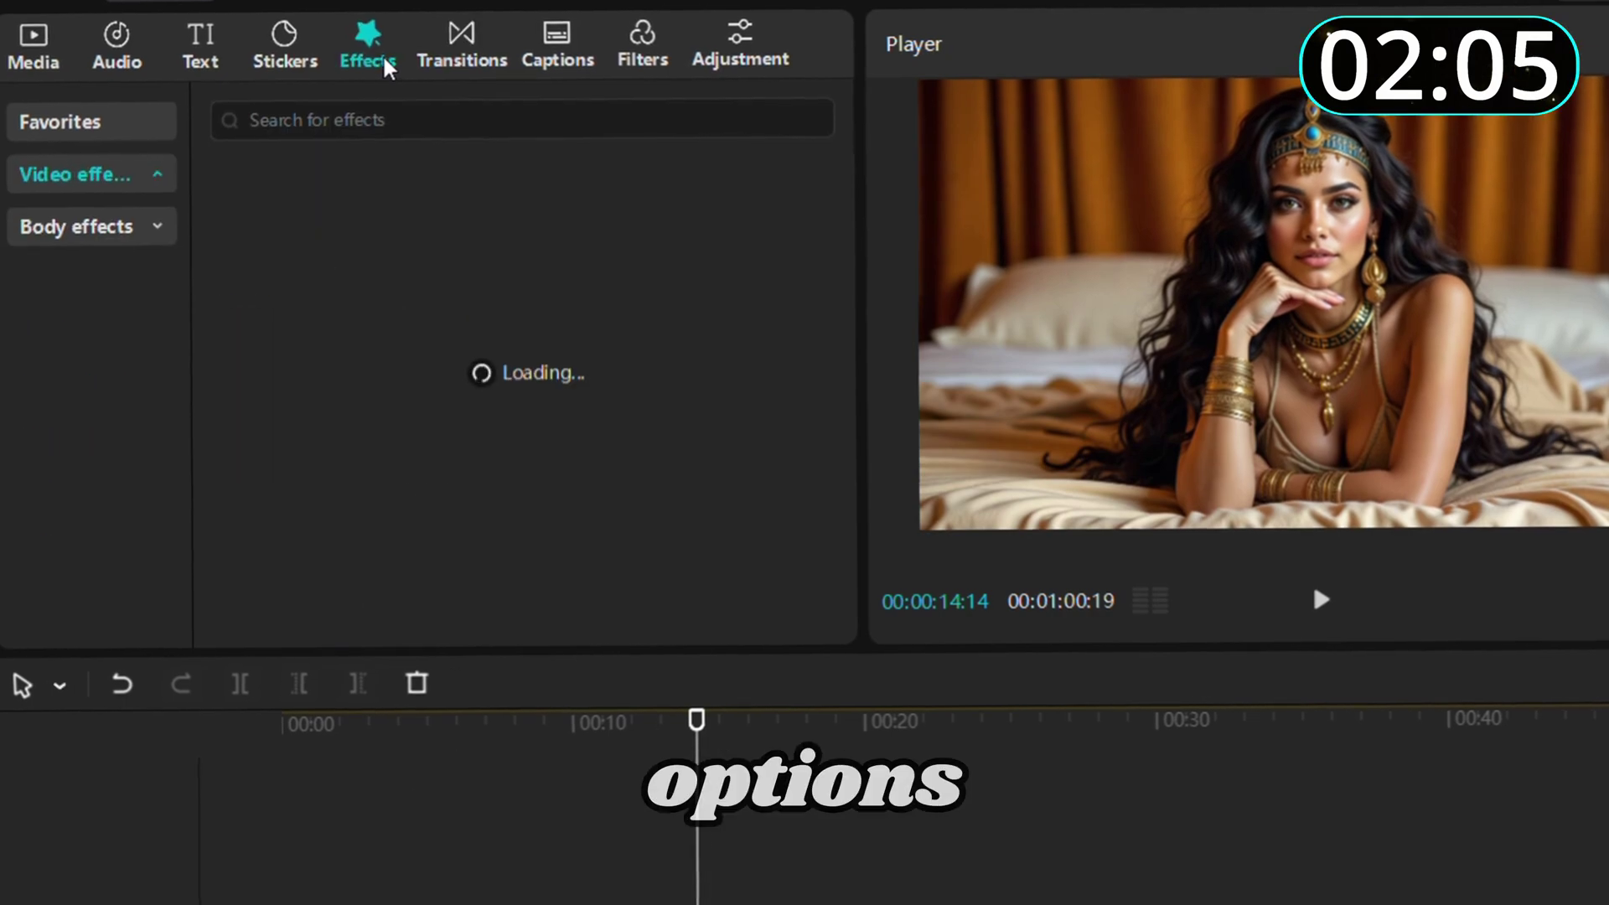
scroll(436, 293, "down", 5)
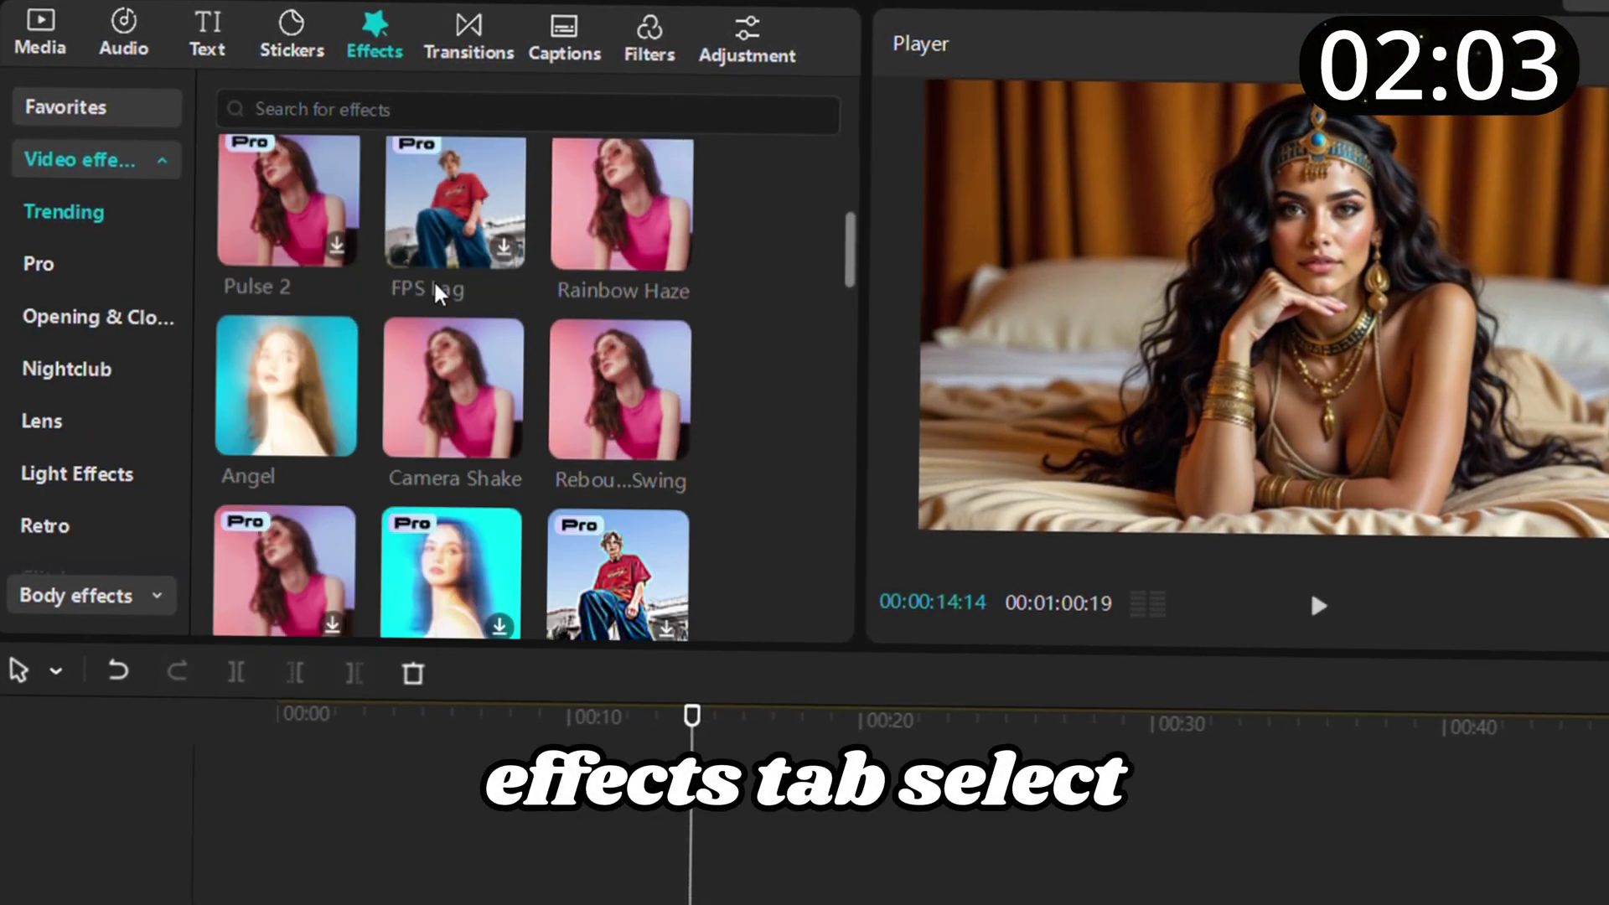
scroll(436, 294, "down", 10)
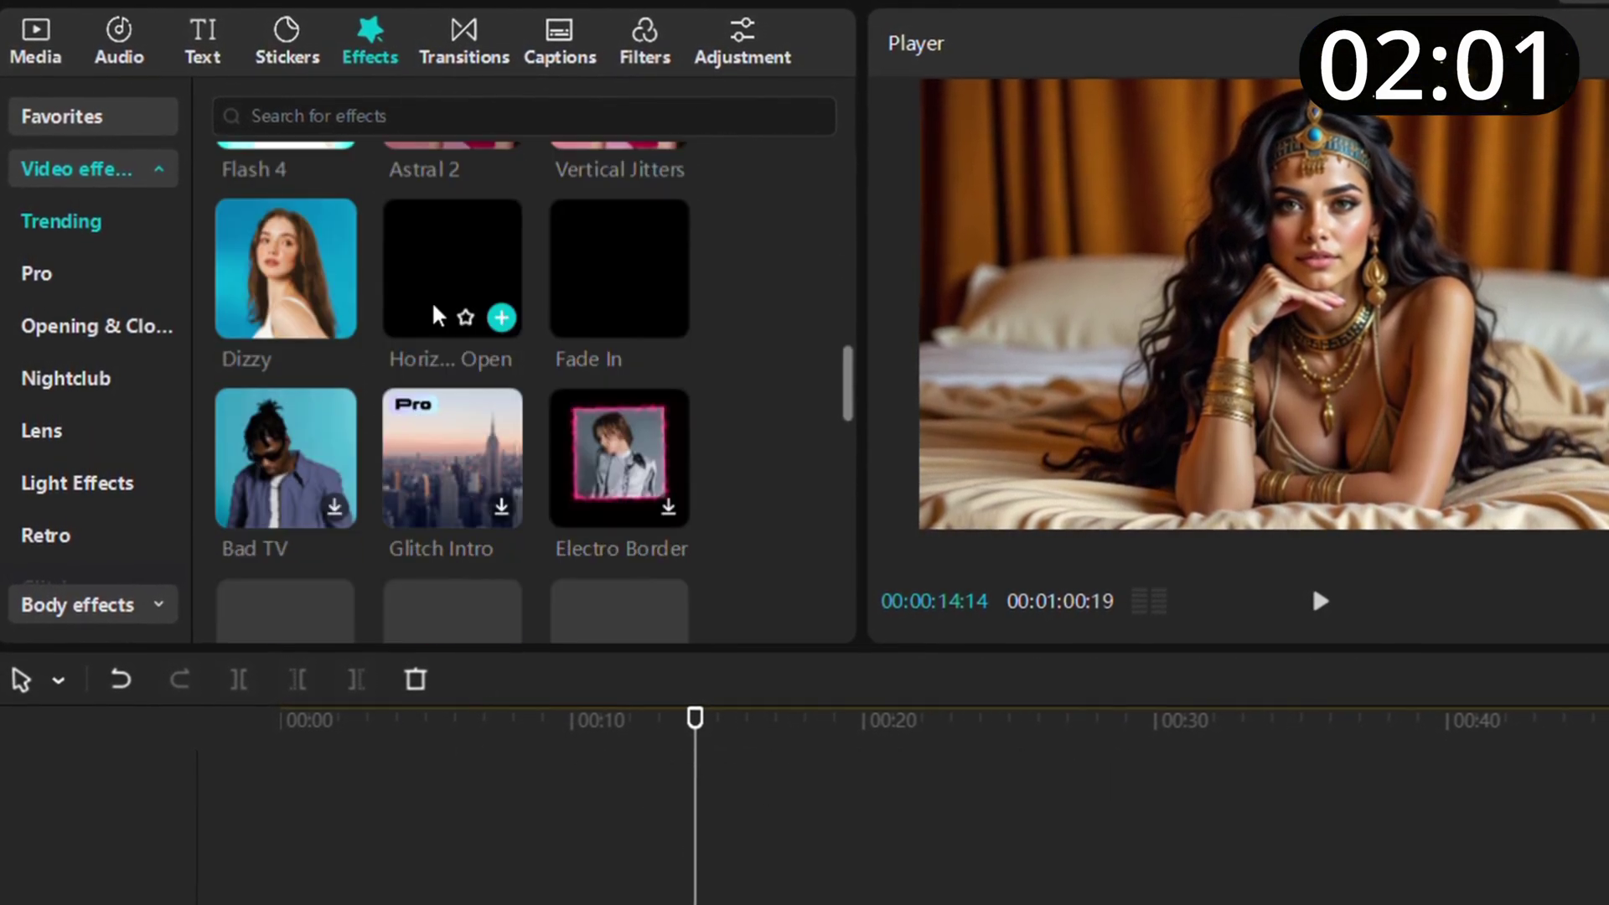
left_click_drag(603, 294, 291, 904)
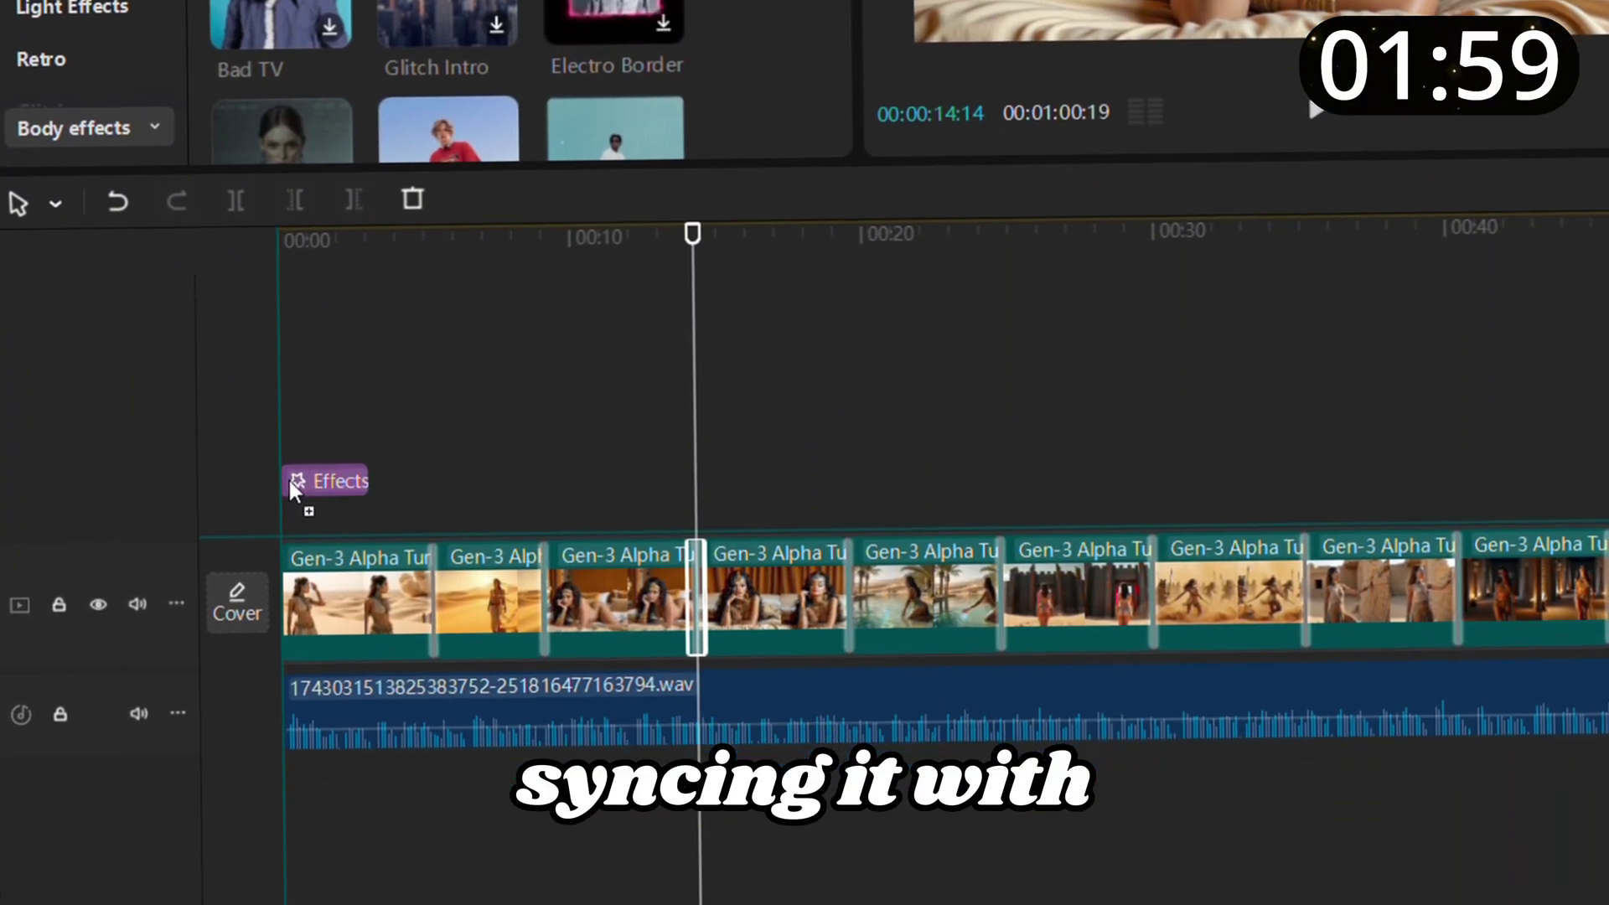
Step: Shorten the Fade In effect to just over one second at the timeline's start and play the opening
left_click_drag(289, 480, 289, 482)
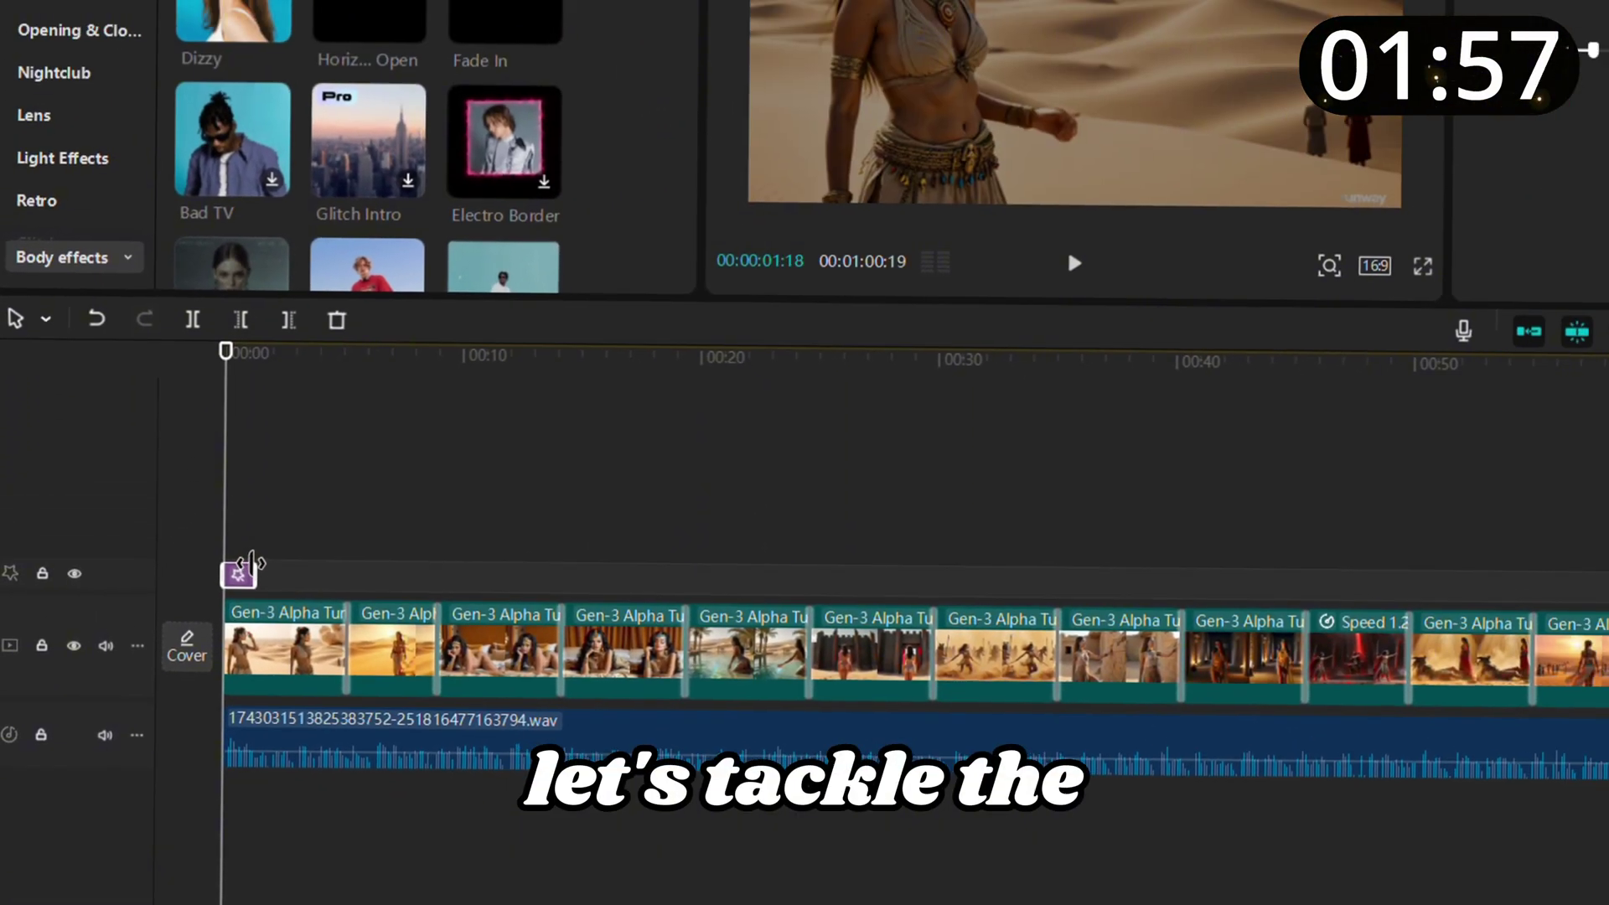
key("space")
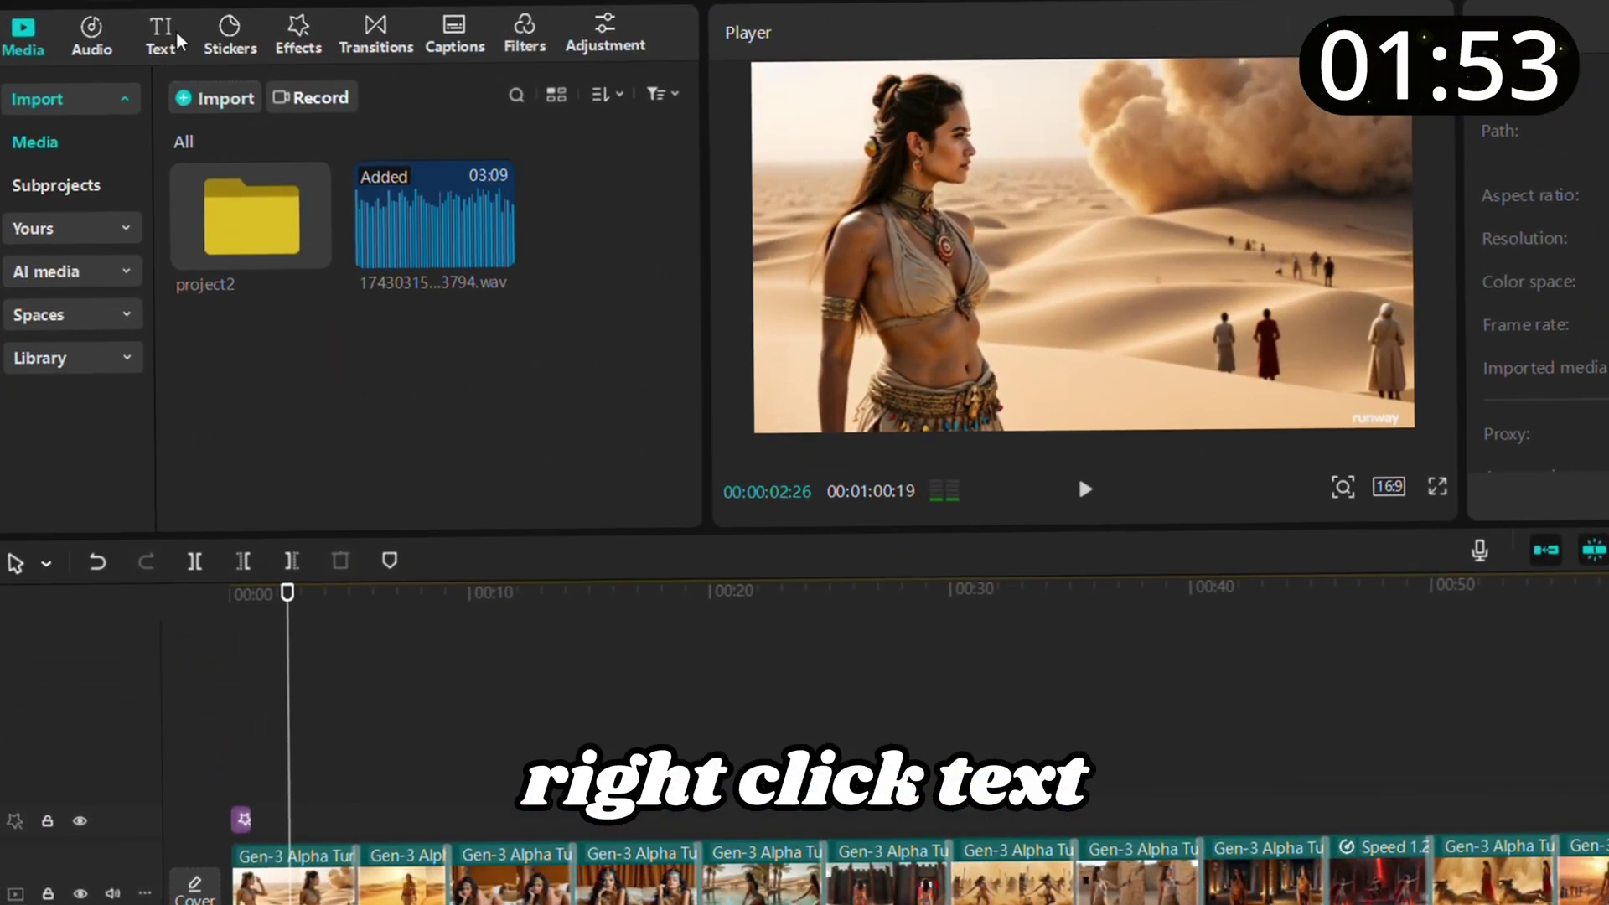
Step: Add a default text above the clips, stretch it over the whole video, and change its wording to "mavikai"
left_click(156, 34)
left_click_drag(227, 144, 232, 732)
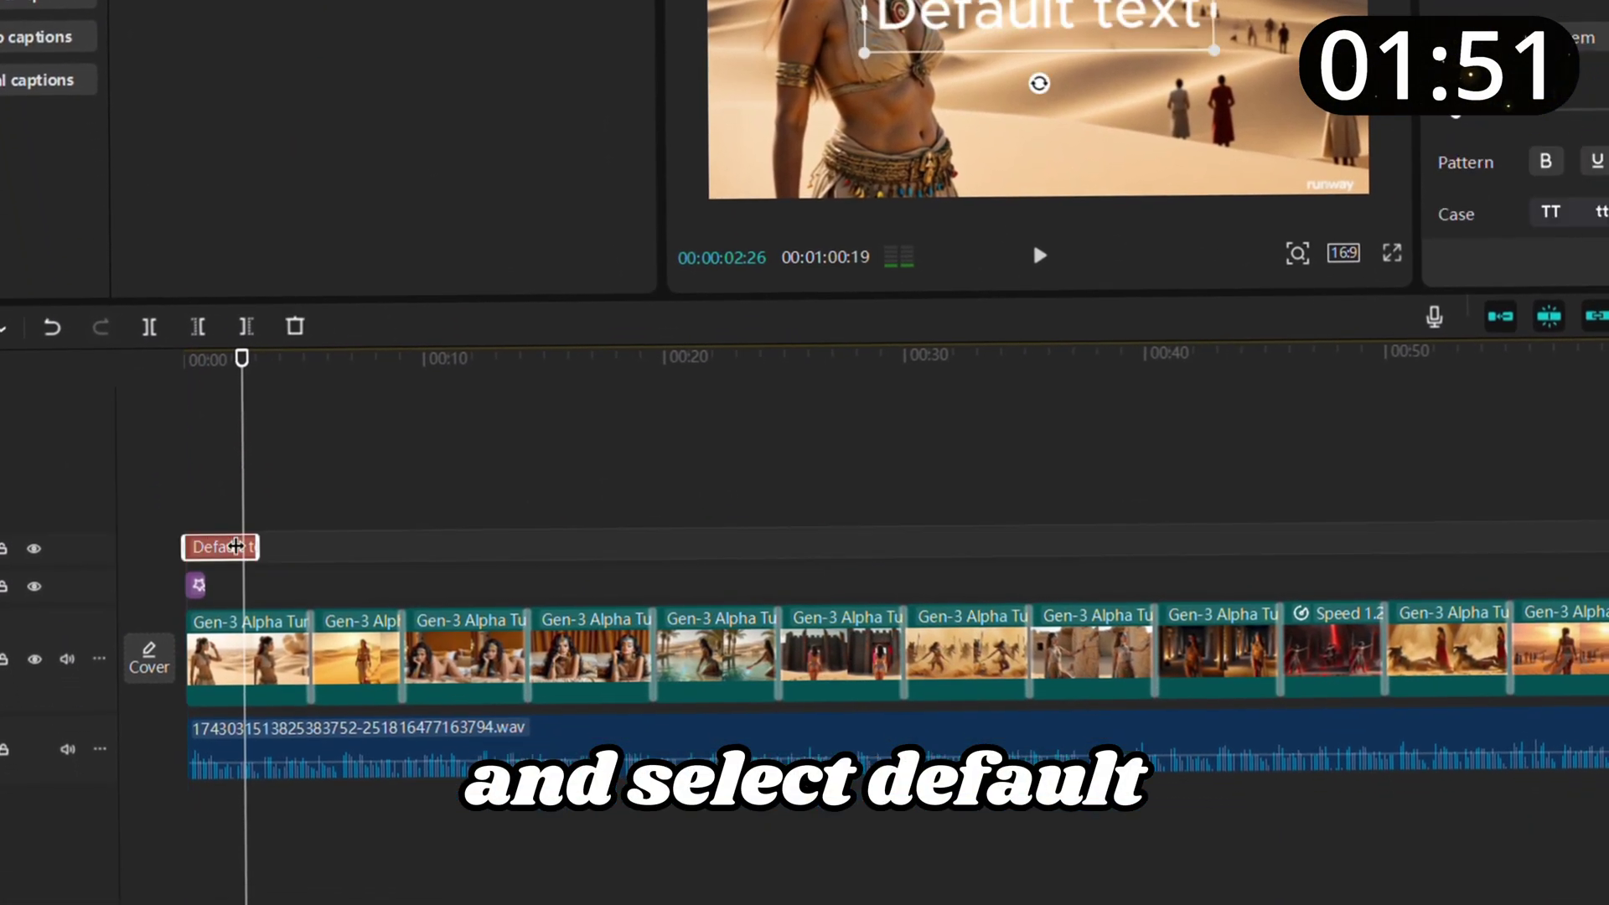
left_click_drag(272, 600, 1605, 600)
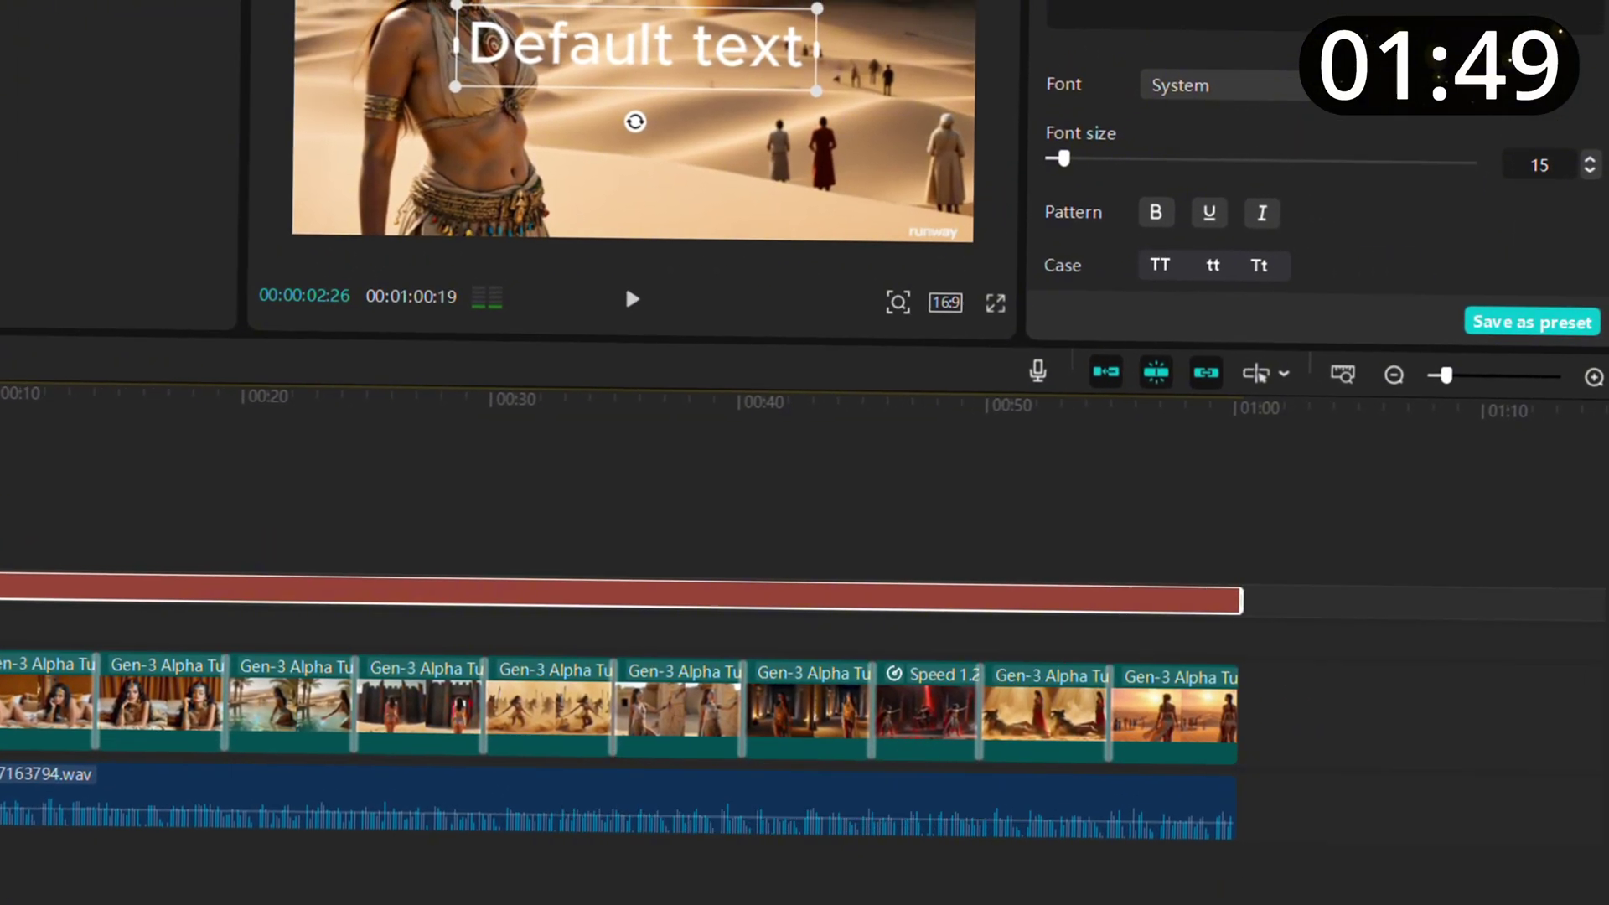
double_click(664, 13)
type("mavikai")
Step: Give the full-length "mavikai" text a cyan background, then shrink it and place it in the video frame's lower-right corner
scroll(1198, 465, "down", 10)
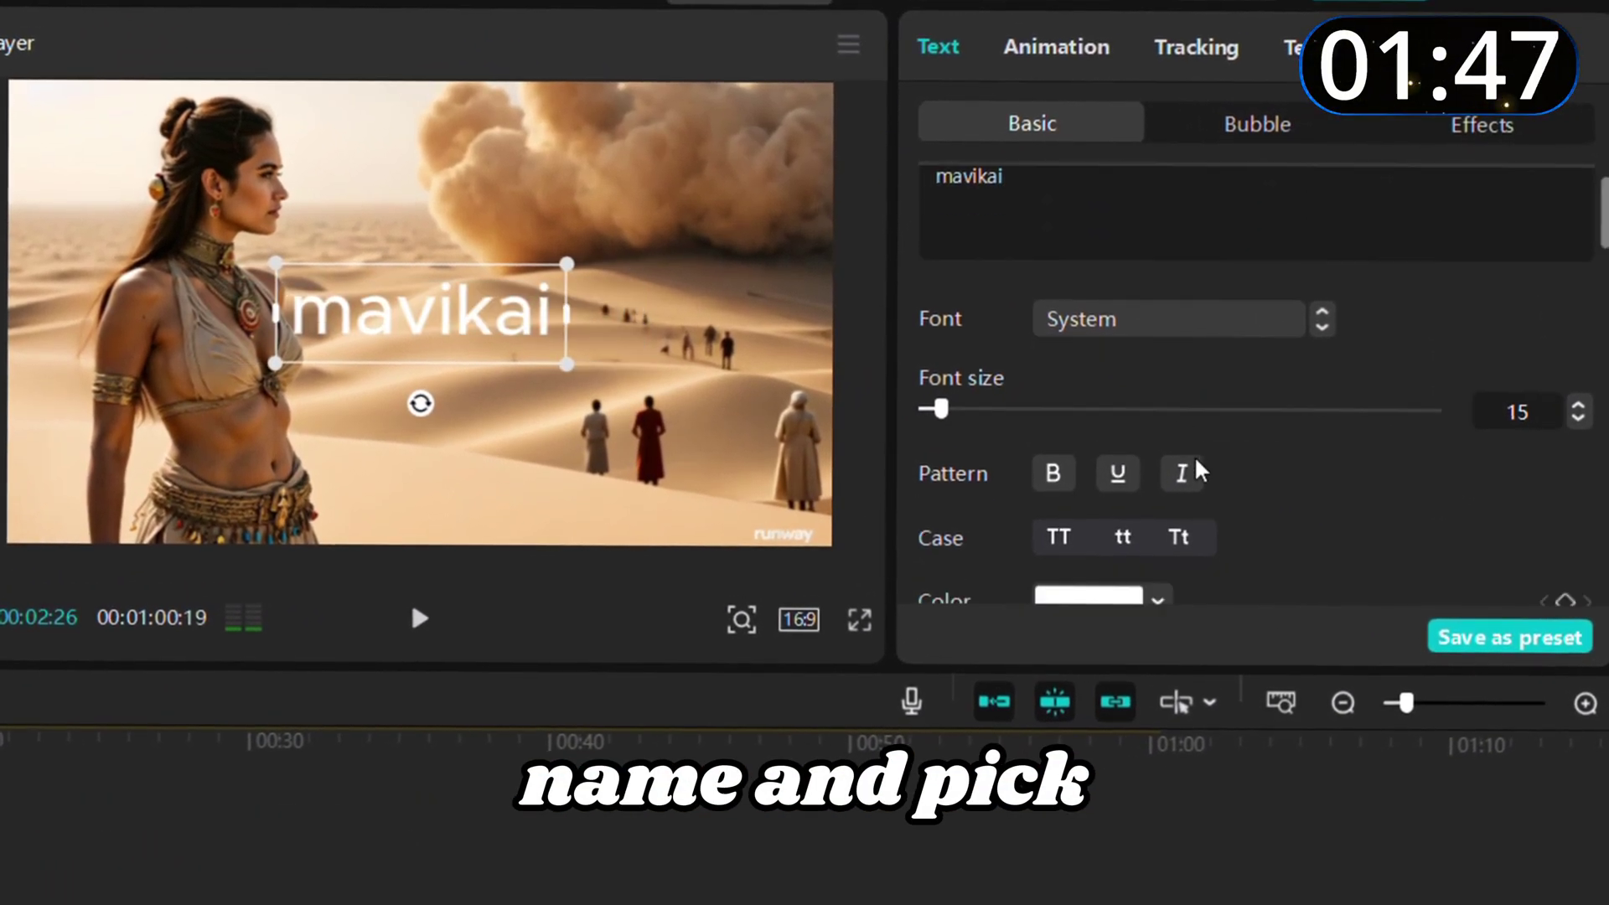
scroll(1199, 459, "down", 5)
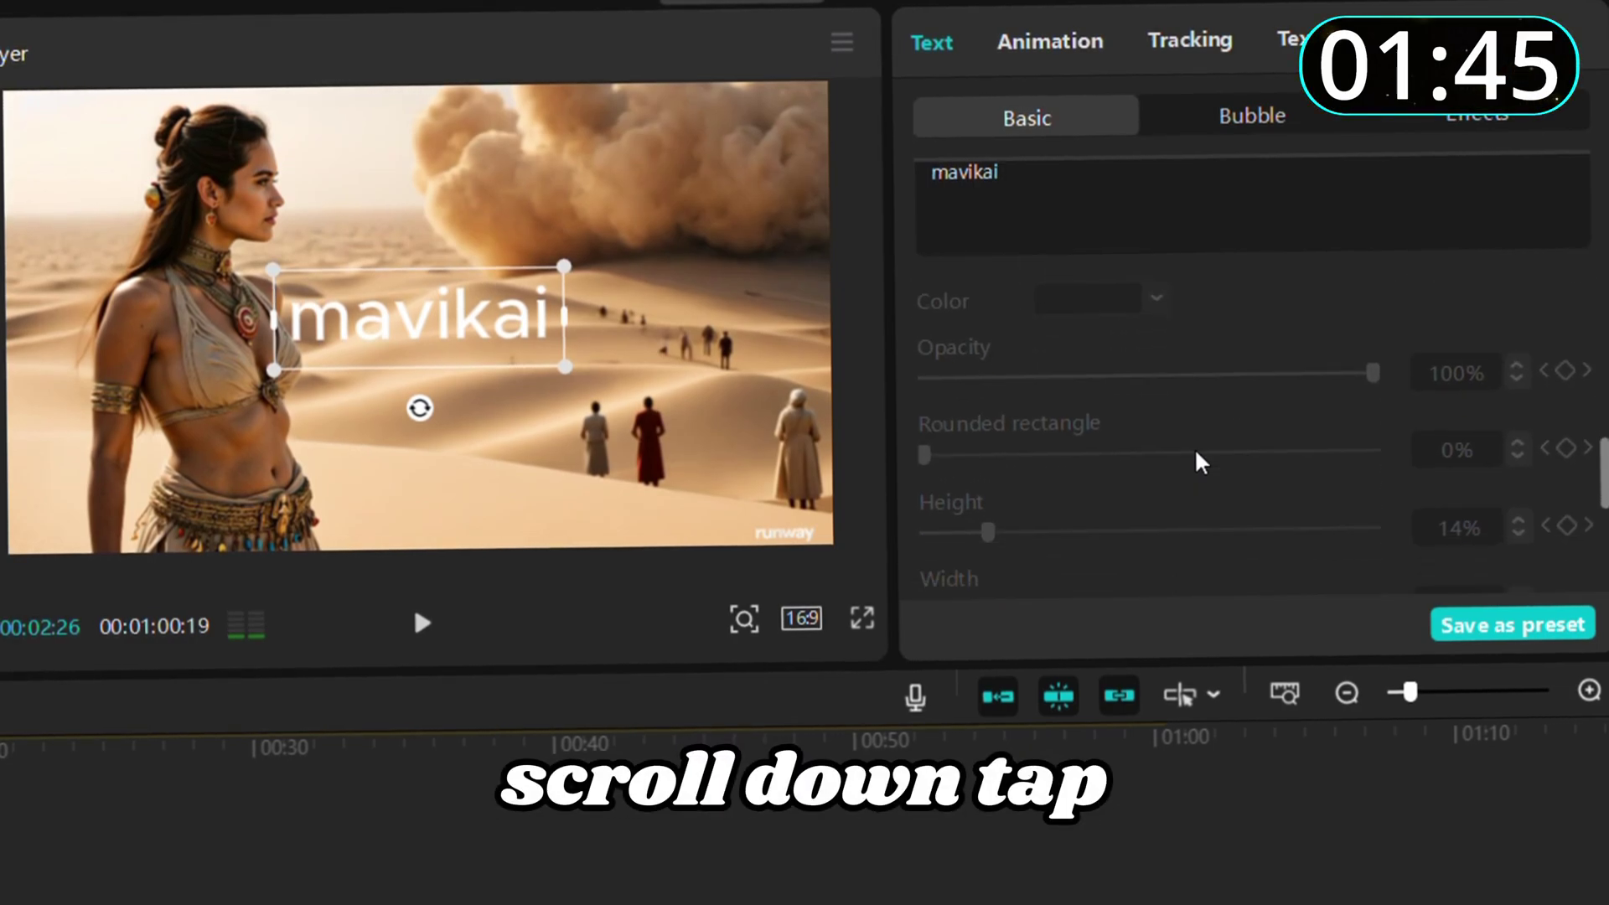
left_click(926, 341)
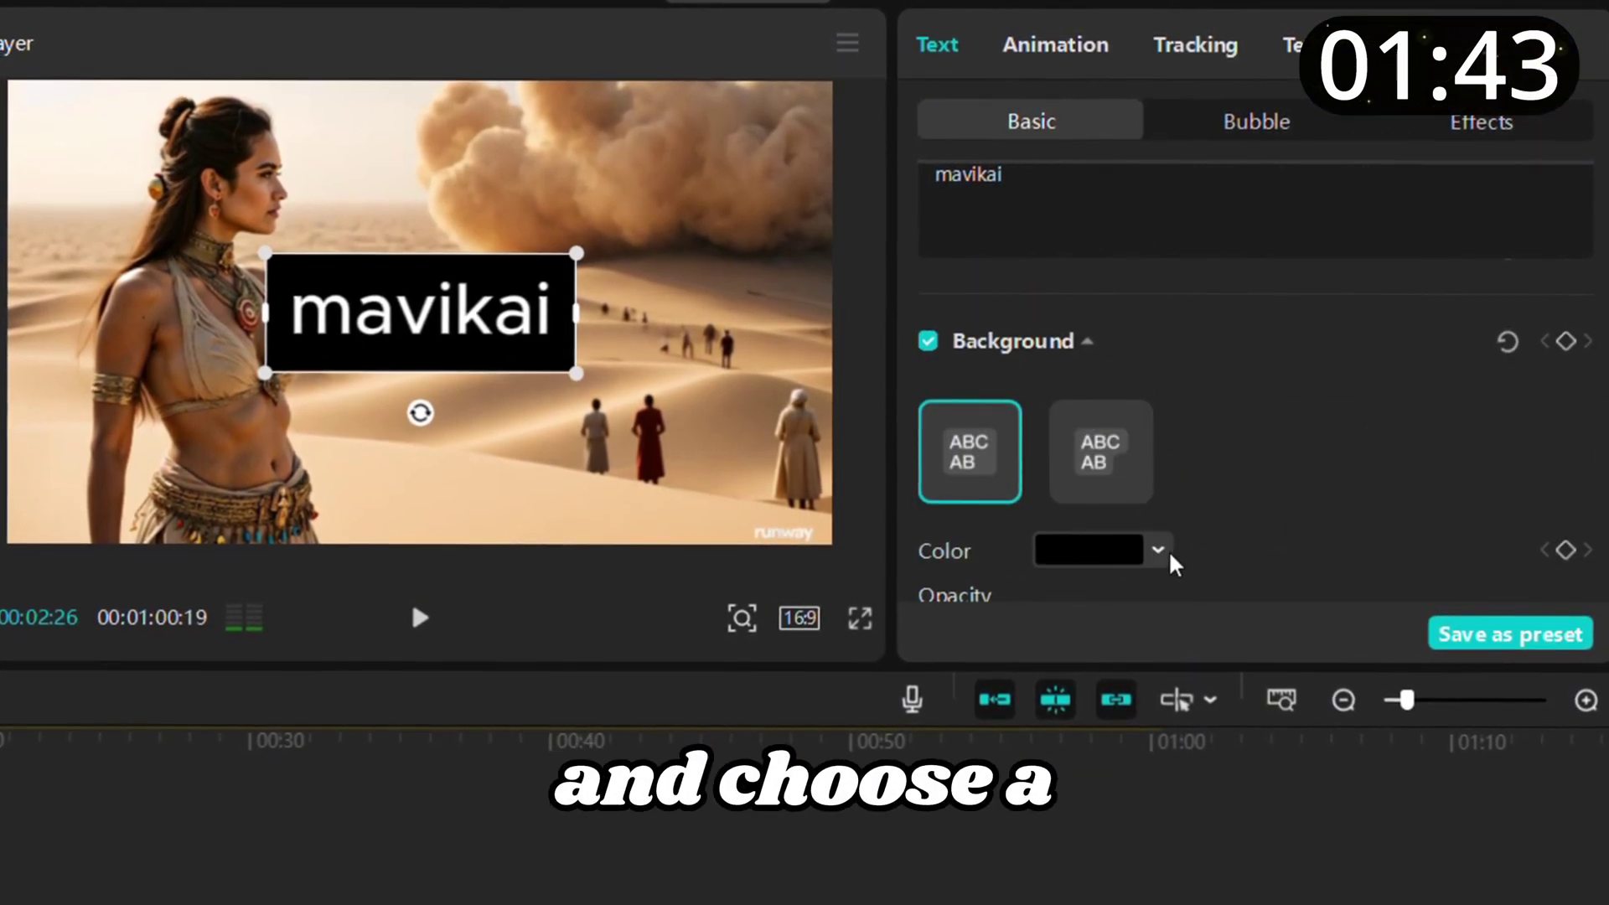
left_click(1160, 552)
left_click(1332, 602)
left_click(1333, 522)
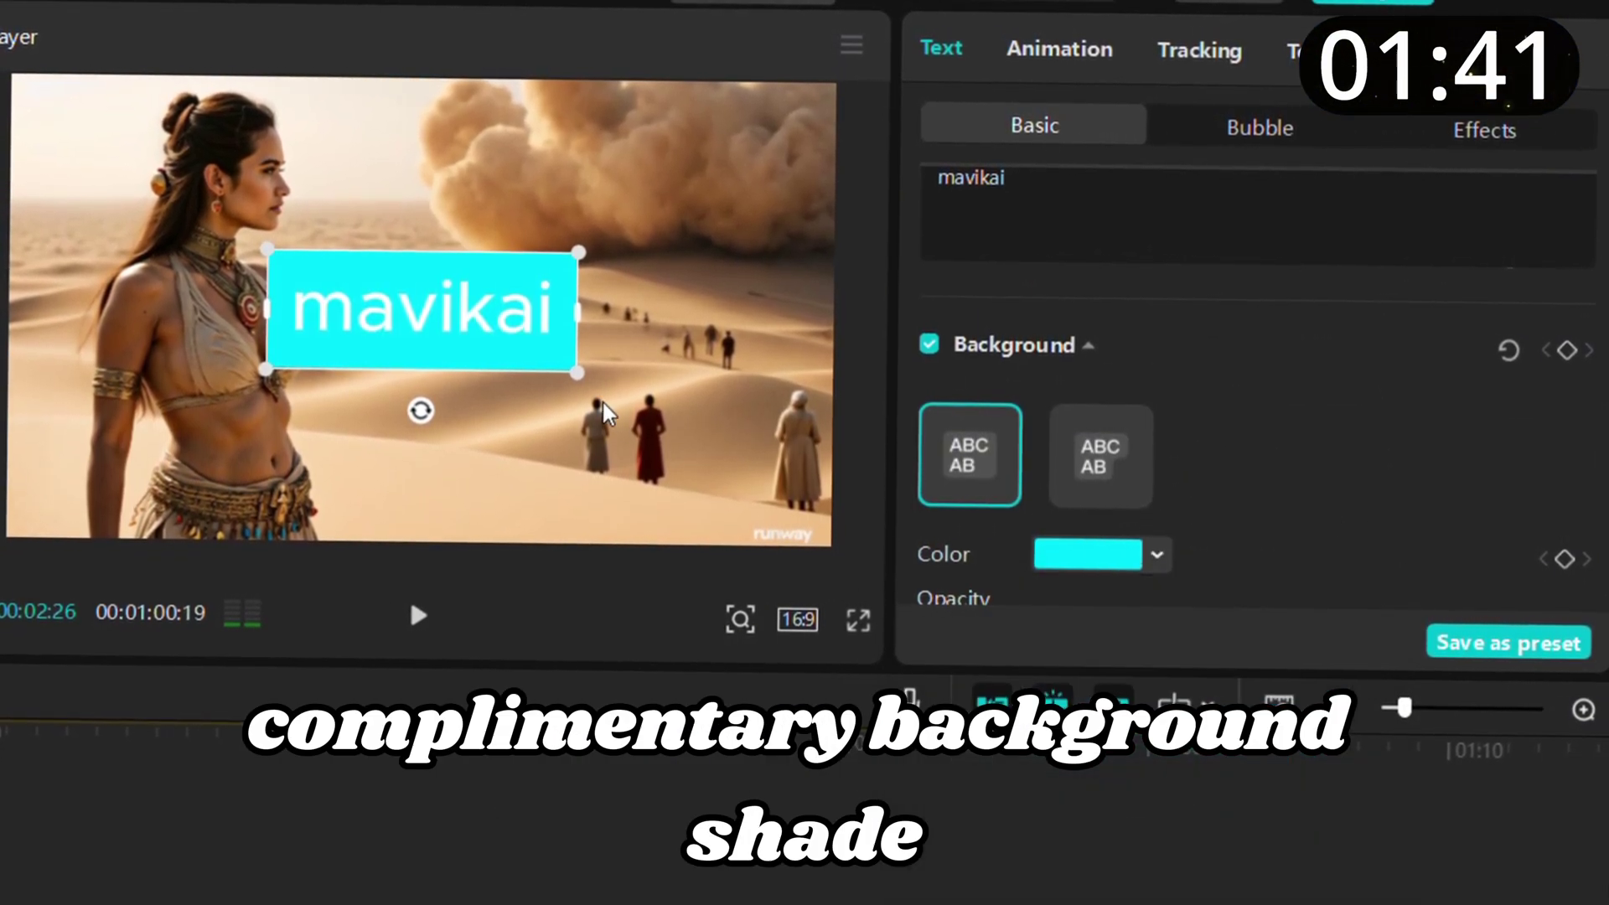
left_click_drag(577, 369, 776, 525)
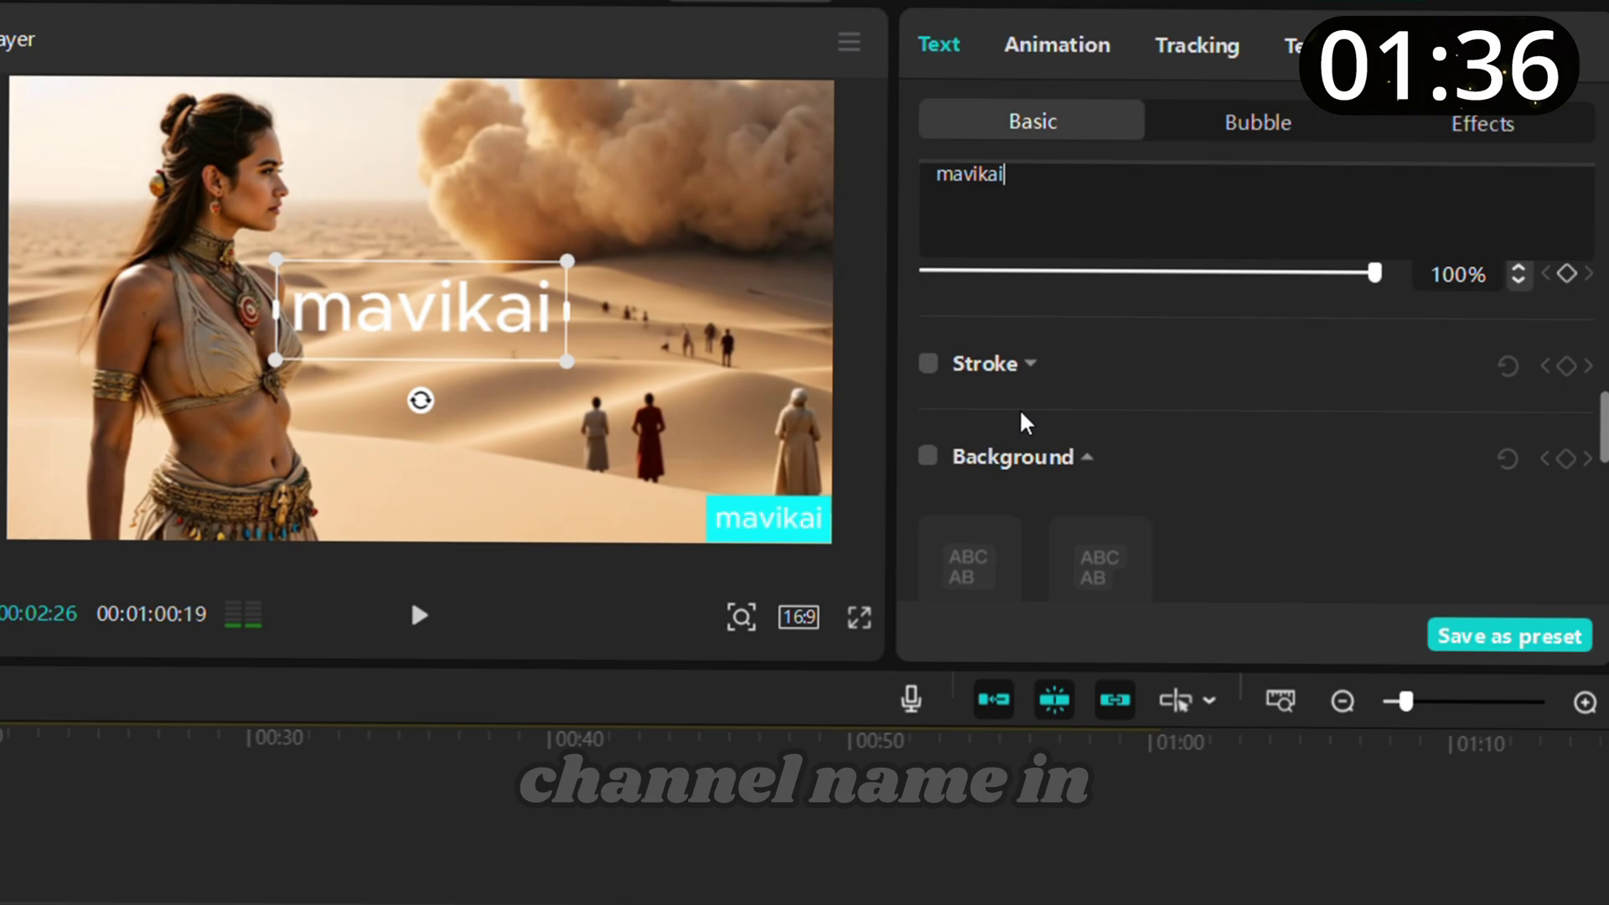
Step: Style the short, centred "mavikai" title with the white black-outlined preset, apply an animation to it, and play the result
scroll(1024, 421, "up", 5)
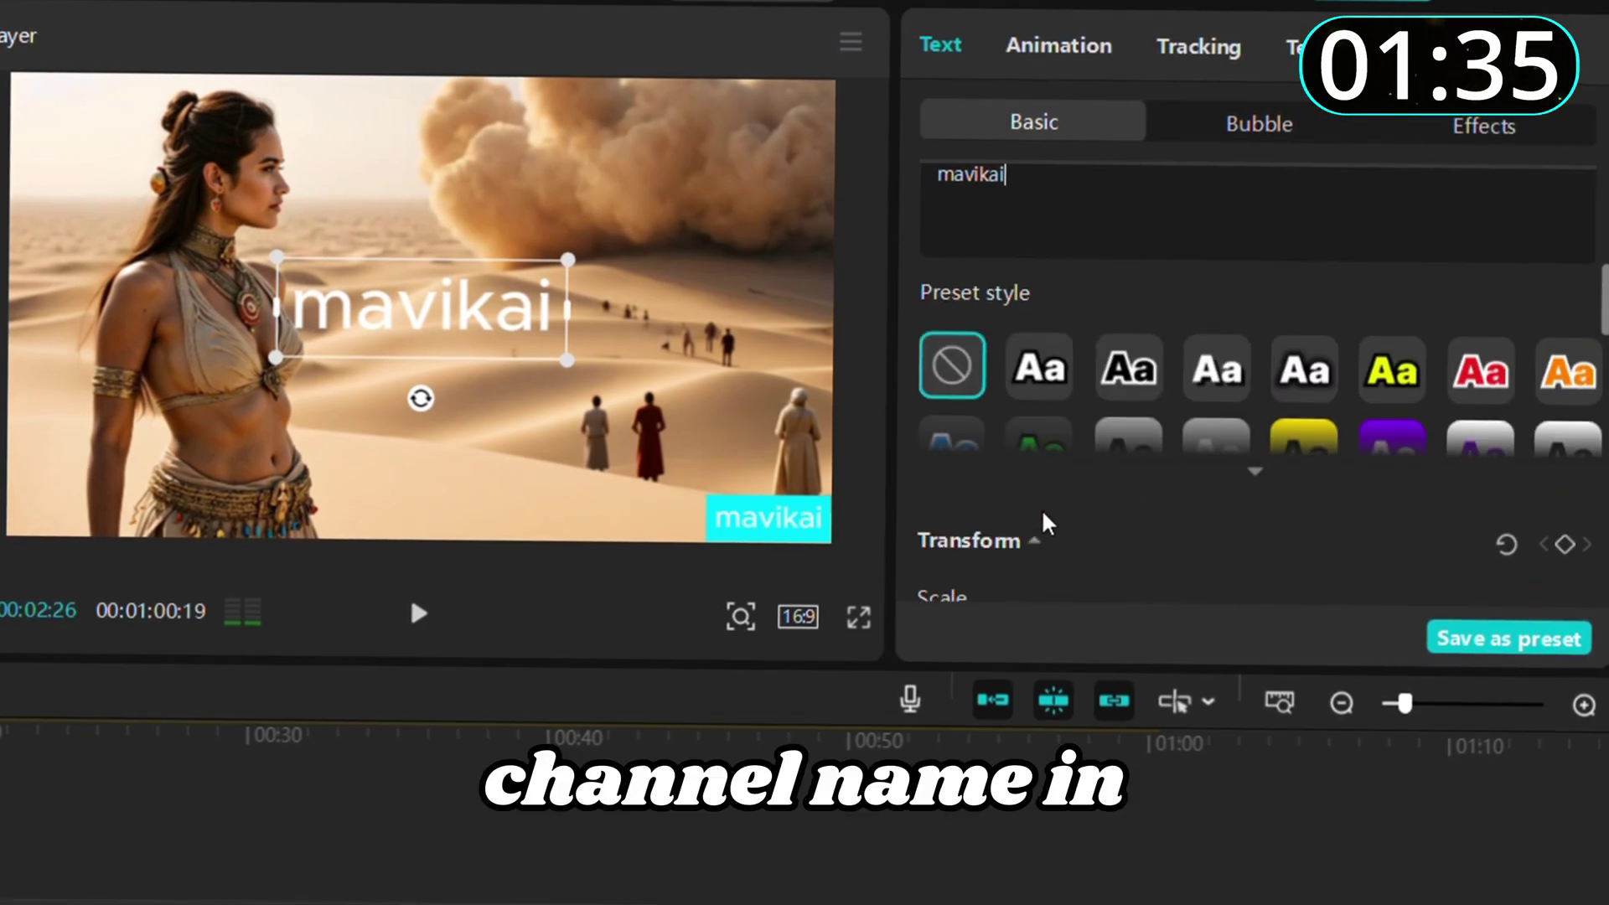
left_click(1038, 369)
left_click(1085, 48)
left_click(1234, 316)
key("space")
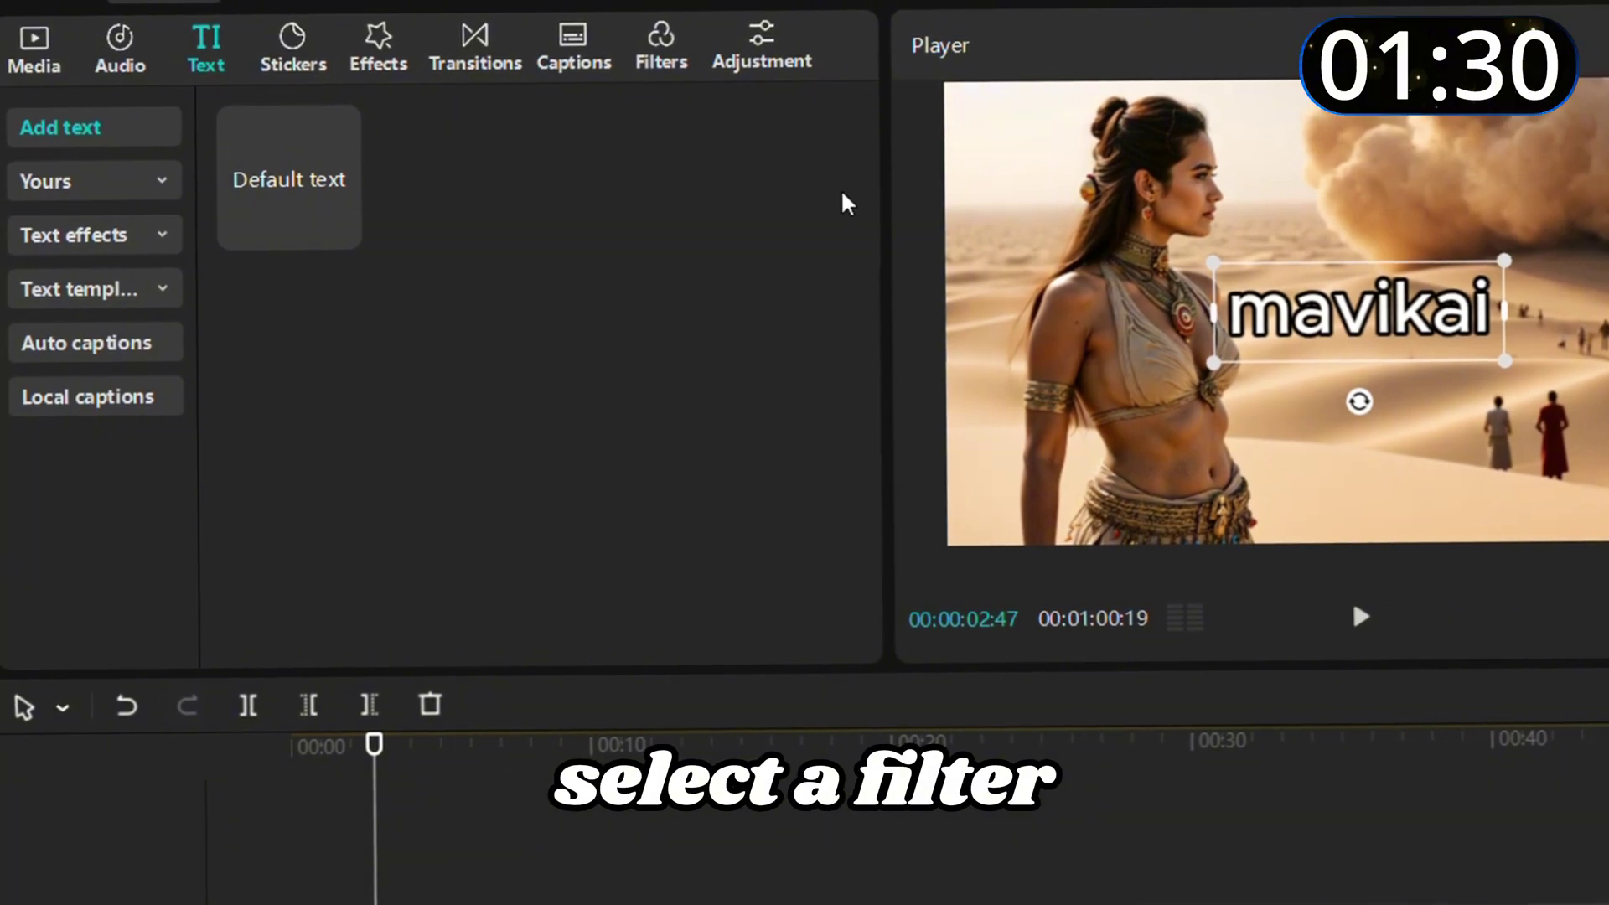
Step: Add the Clear filter above all tracks, extend it across the whole video, and set its intensity to 61
left_click(662, 52)
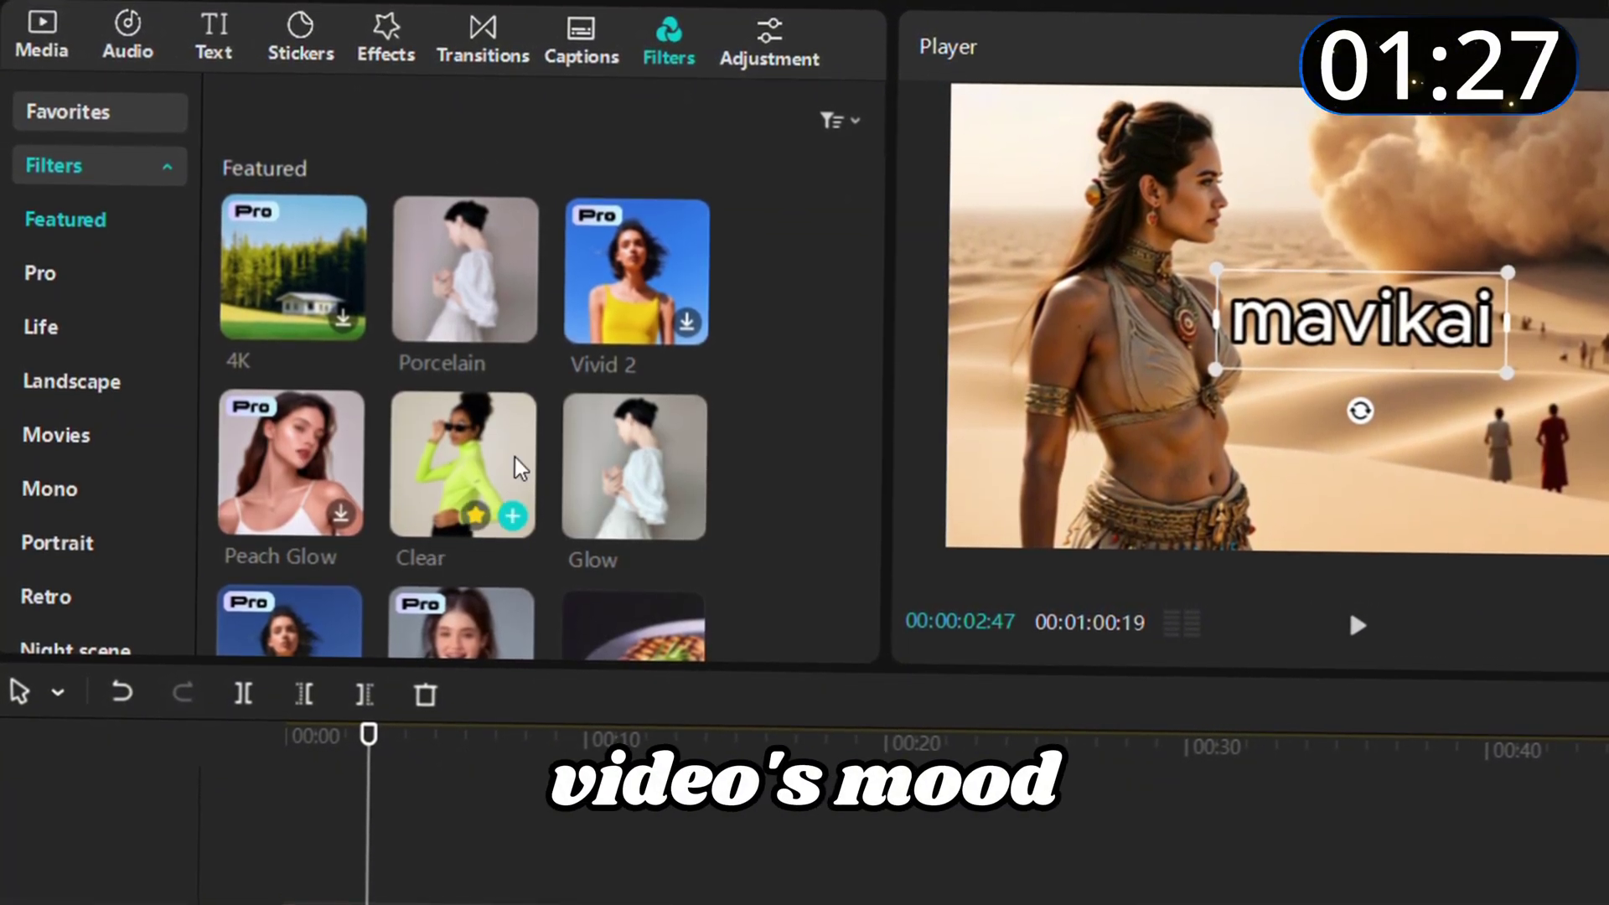
left_click_drag(514, 463, 283, 877)
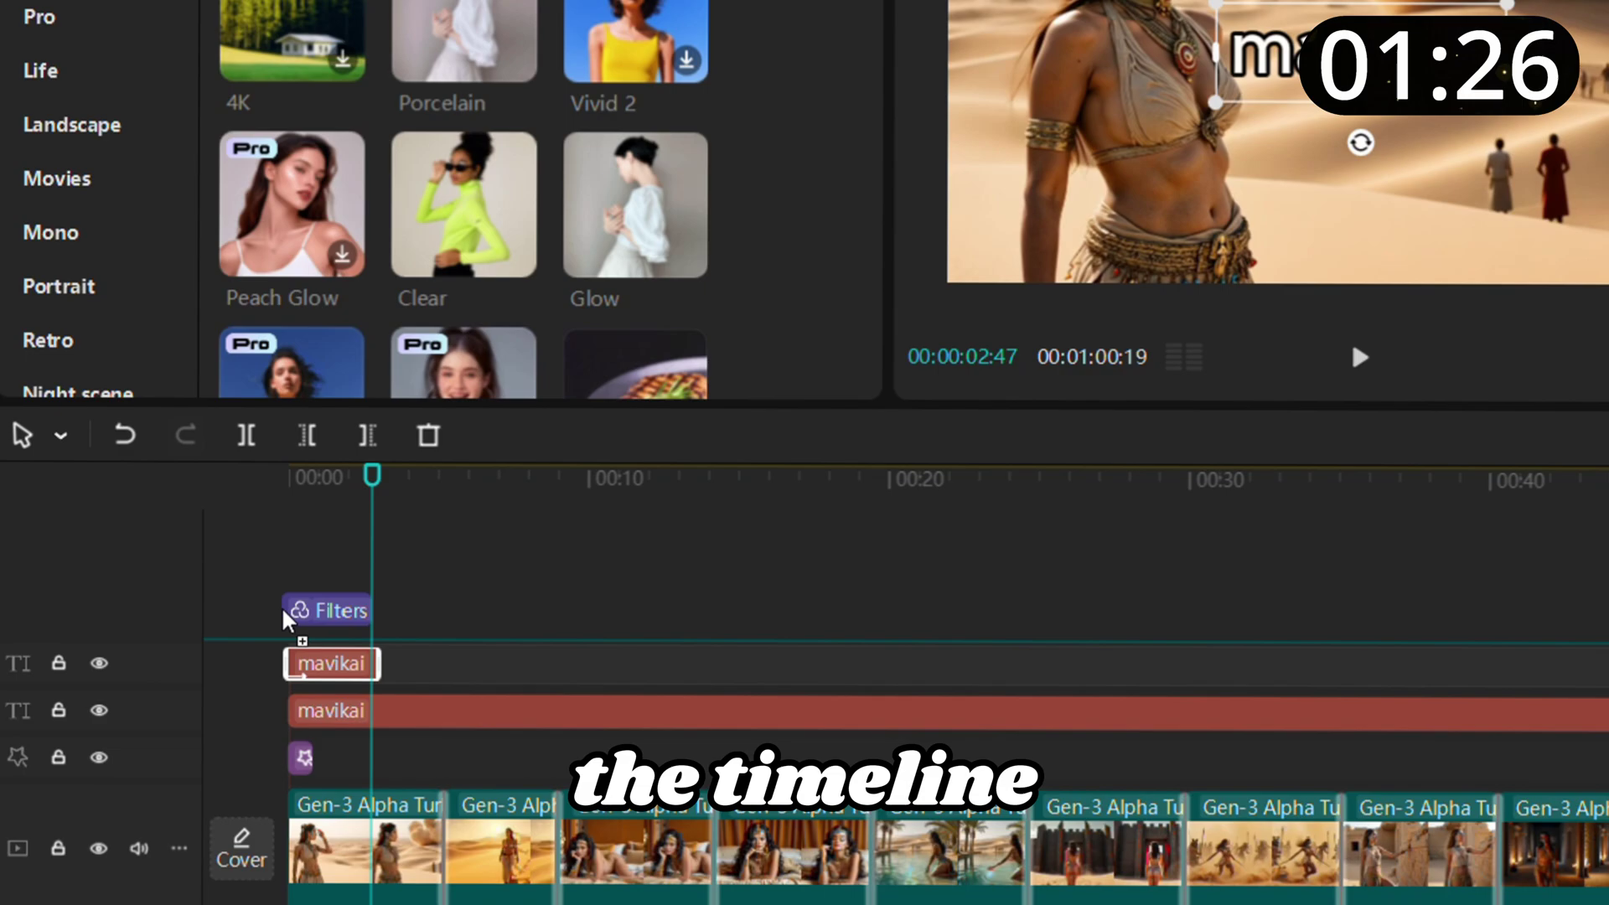
left_click_drag(285, 620, 1608, 646)
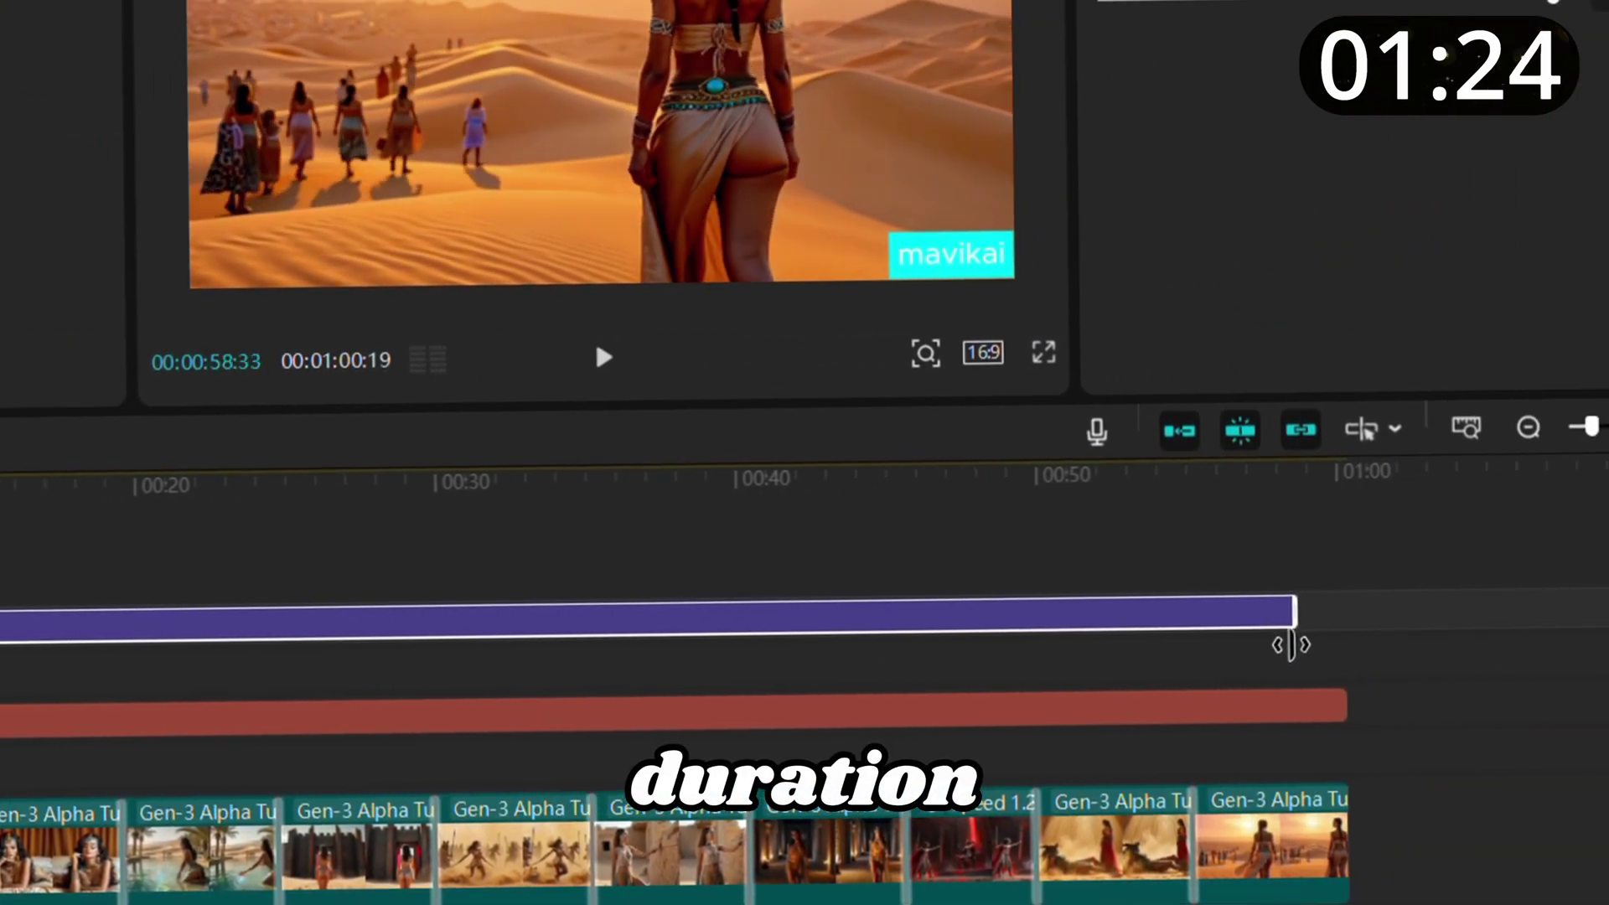
left_click_drag(1290, 645, 1347, 645)
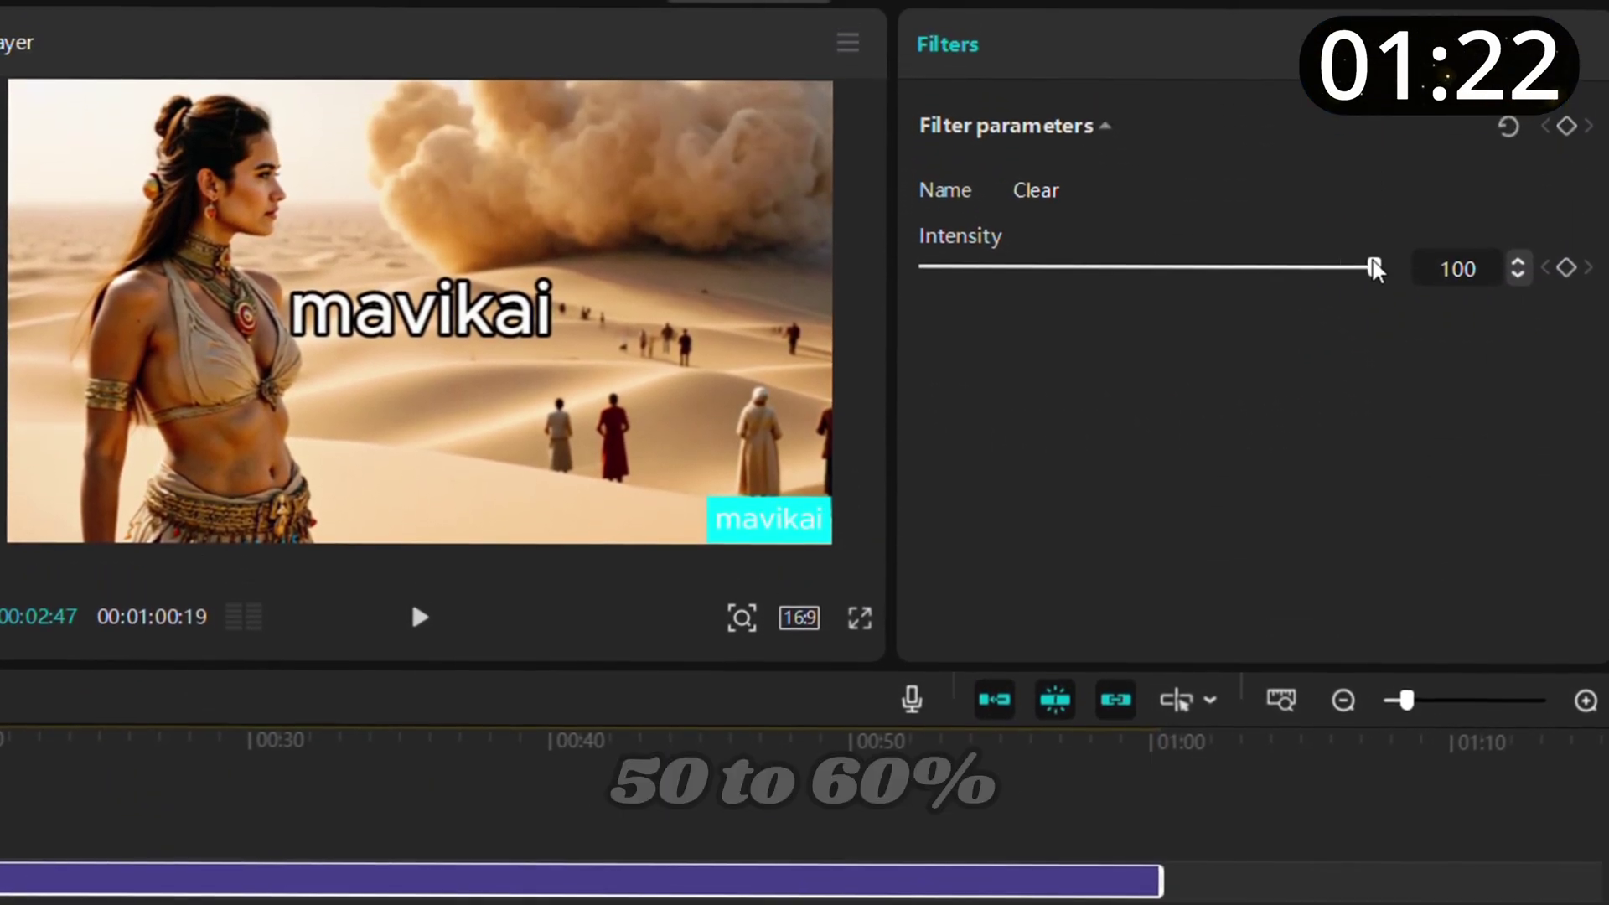
left_click_drag(1374, 268, 1199, 305)
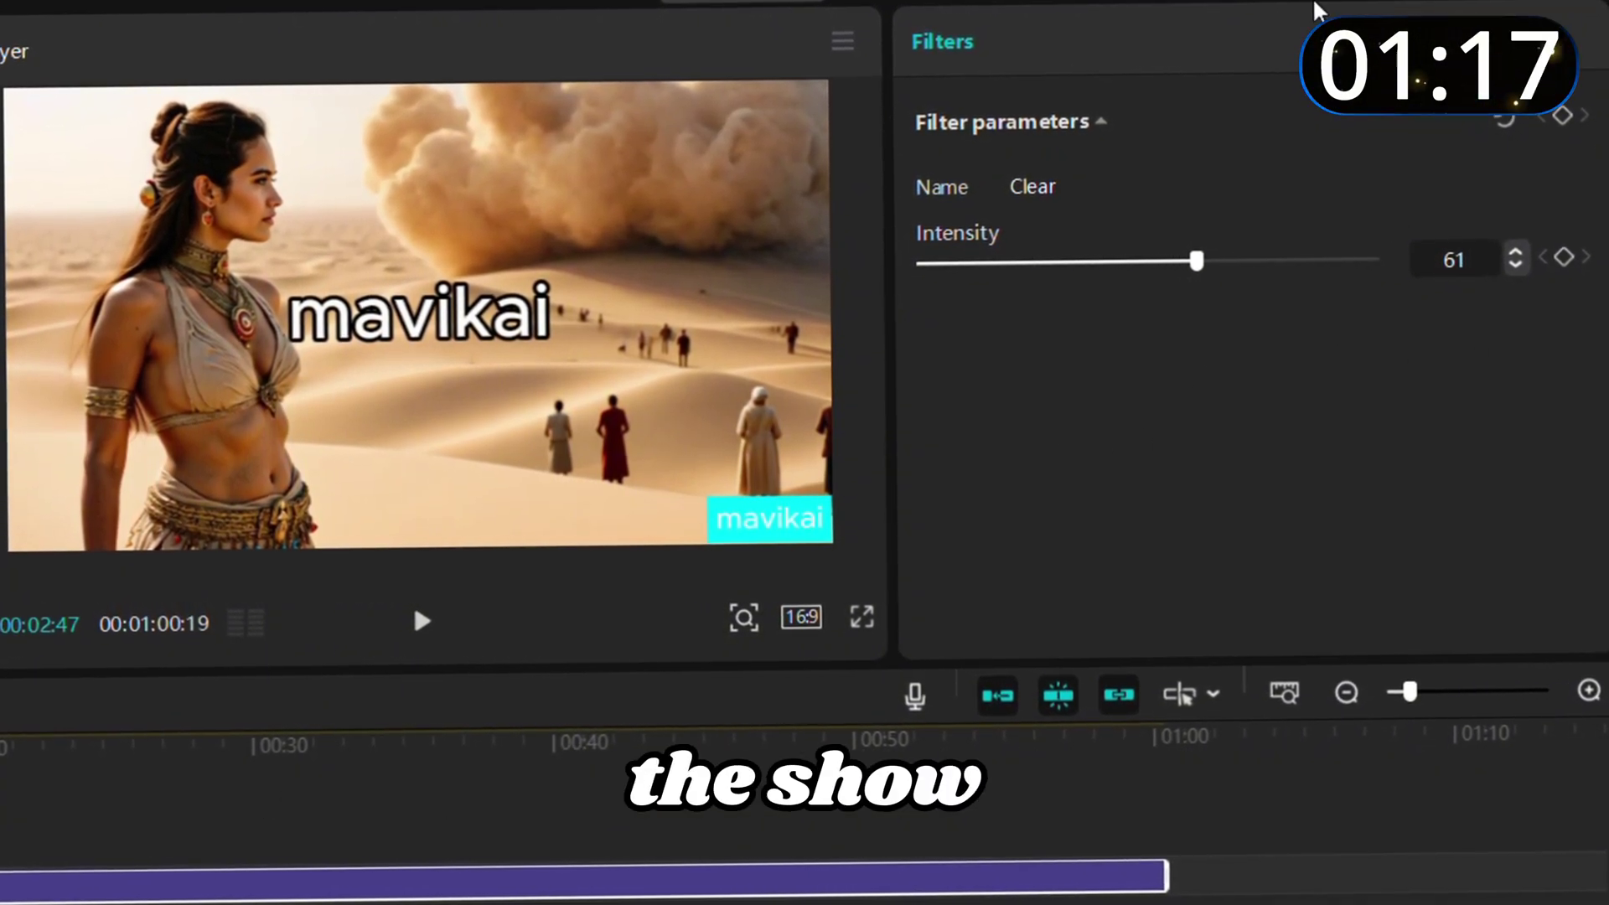
Step: Export the video in 4K at 60fps as an H.264 mp4 with the Higher bit rate
left_click(1396, 9)
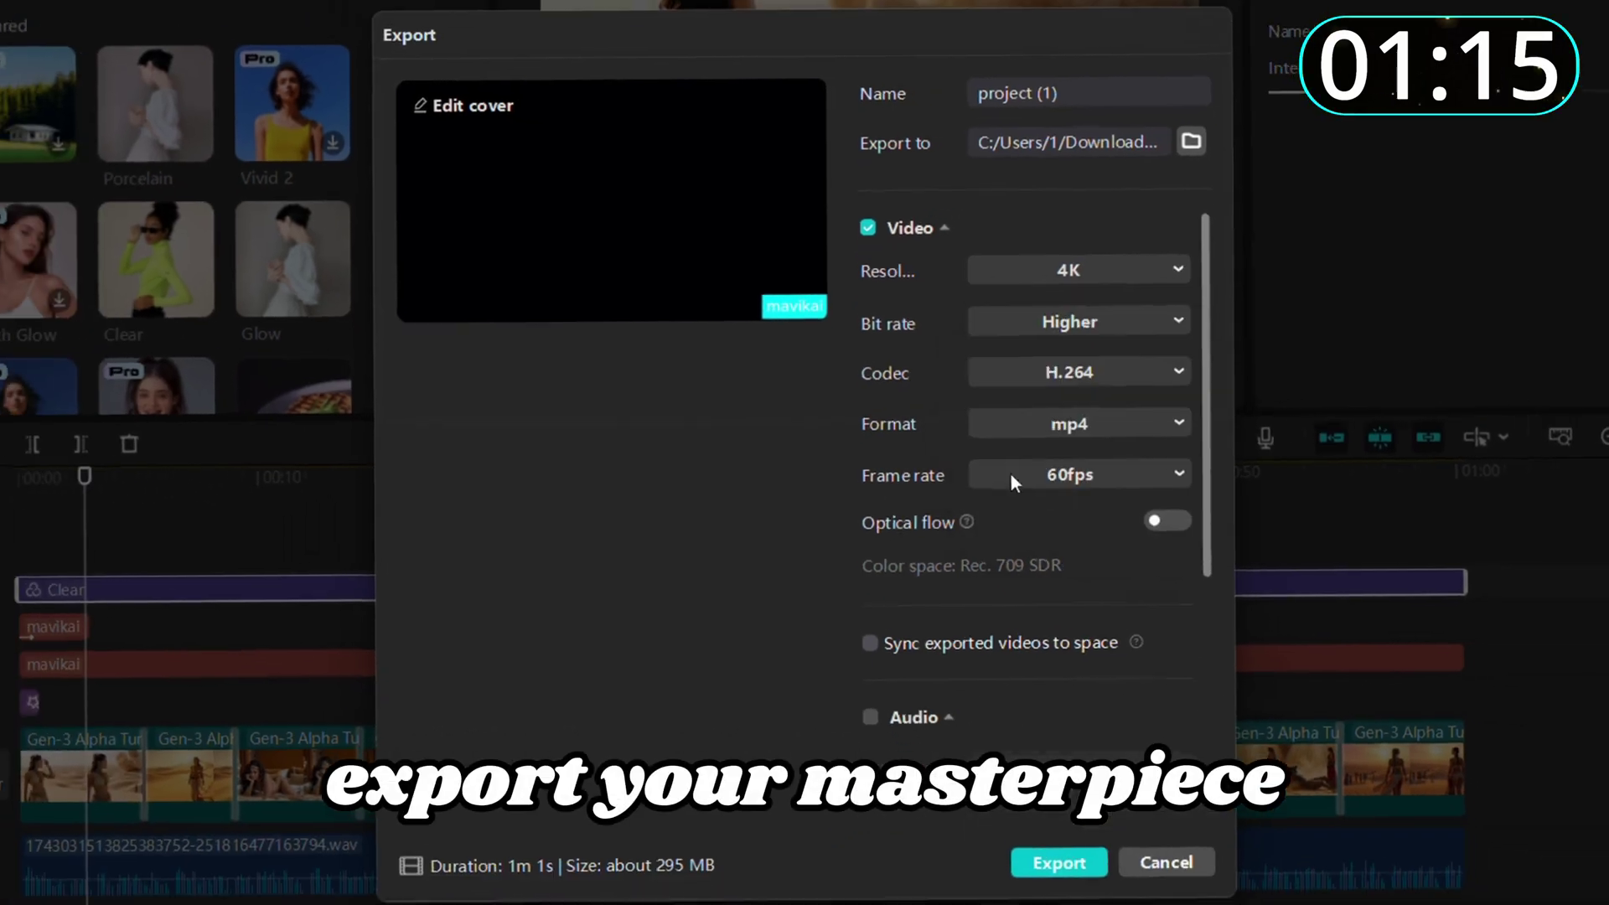
left_click(1053, 862)
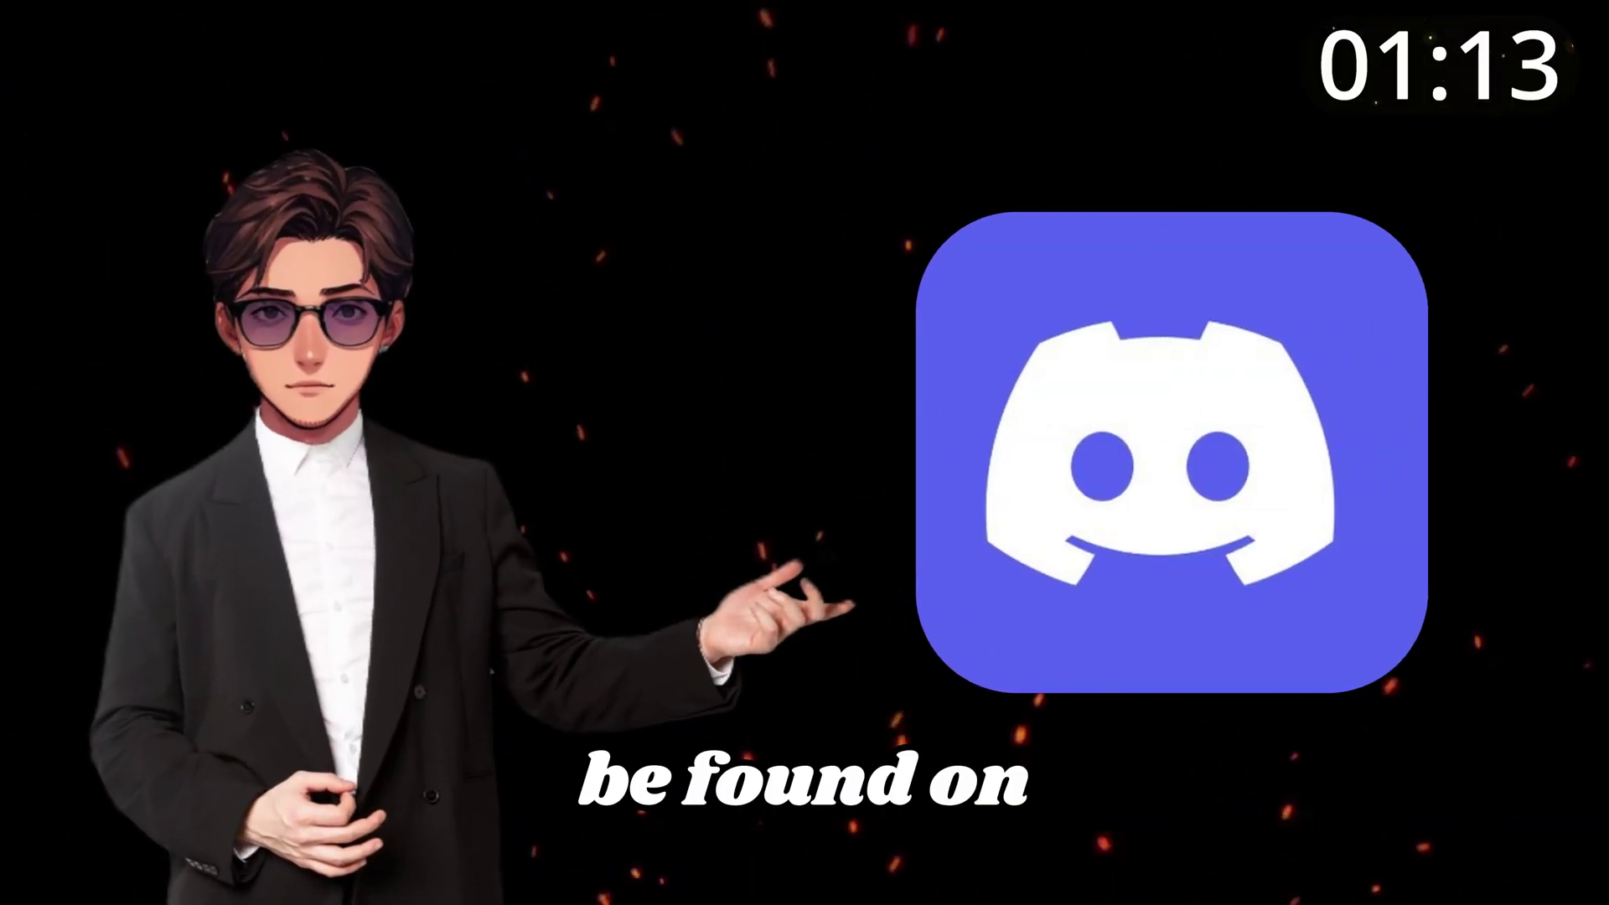